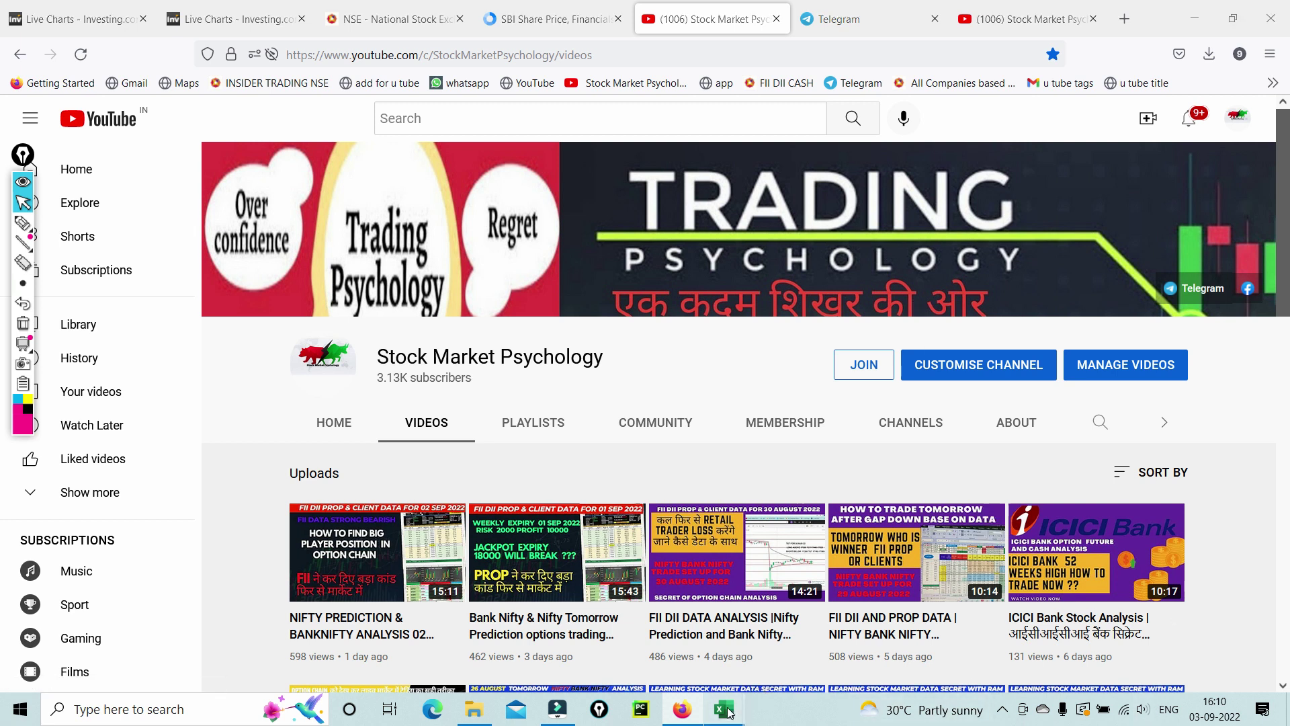
- Switch to Excel and view the SBIN price history workbook and the STOCK option-chain workbook
mouse_move(715, 721)
click(581, 642)
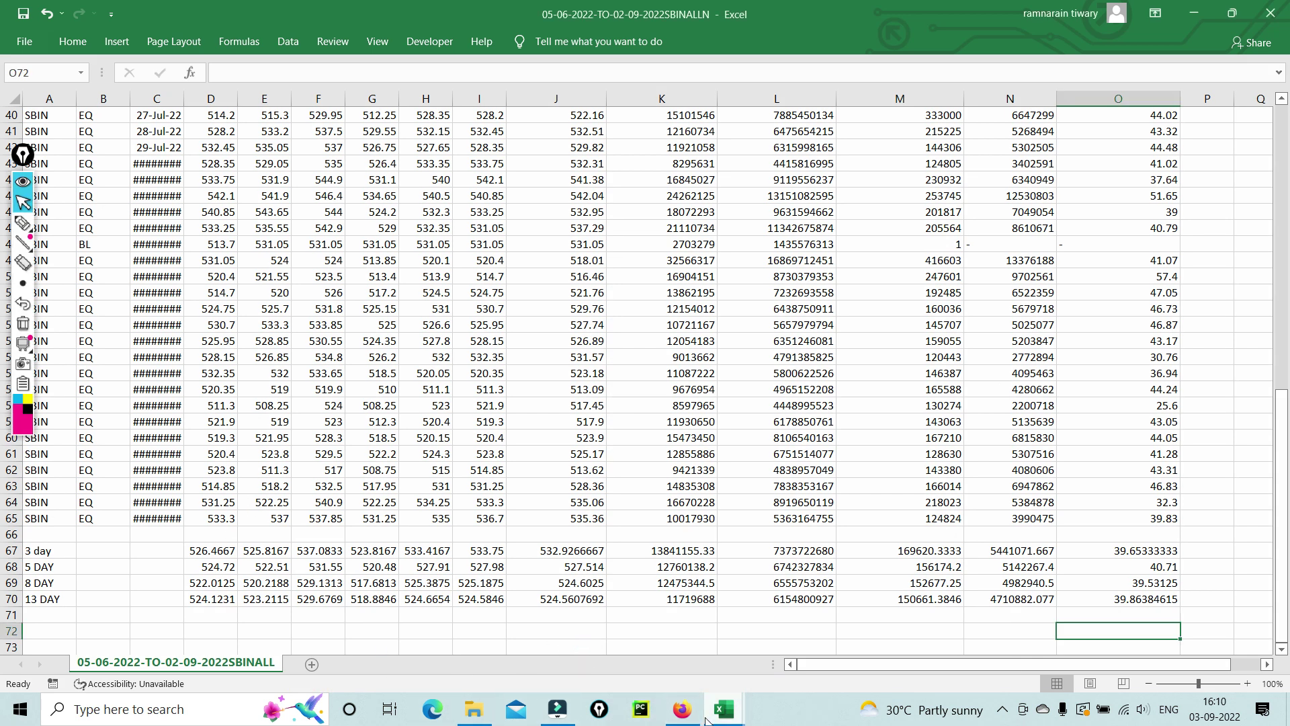
mouse_move(721, 716)
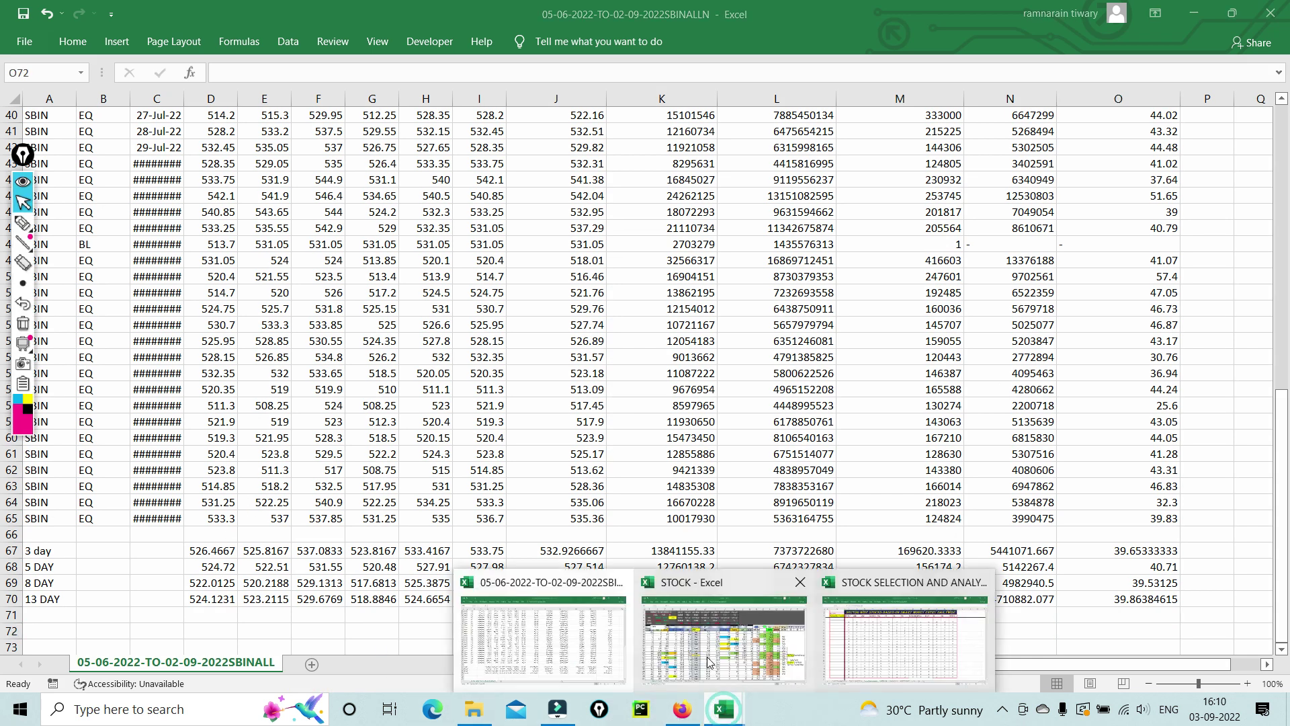
click(709, 662)
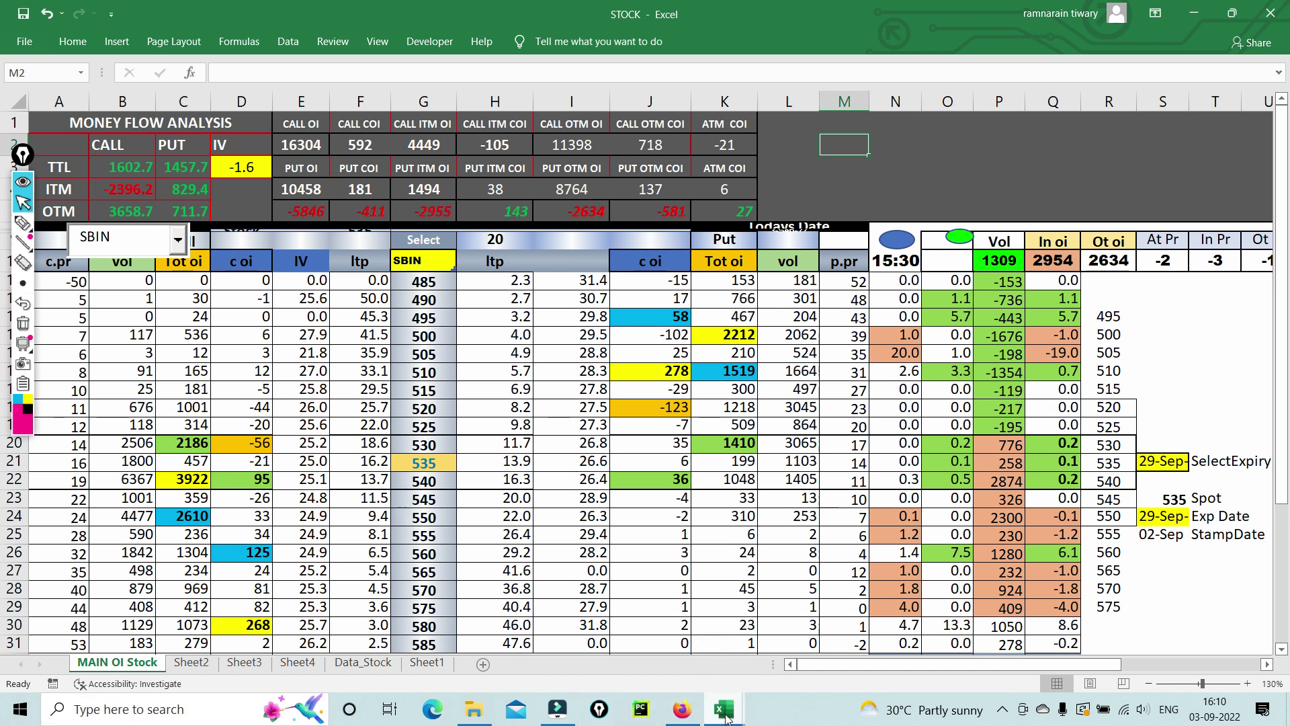
- Show the EOD DYNAMIC DATA sheet of the STOCK SELECTION AND ANALYSIS workbook
mouse_move(725, 716)
click(916, 644)
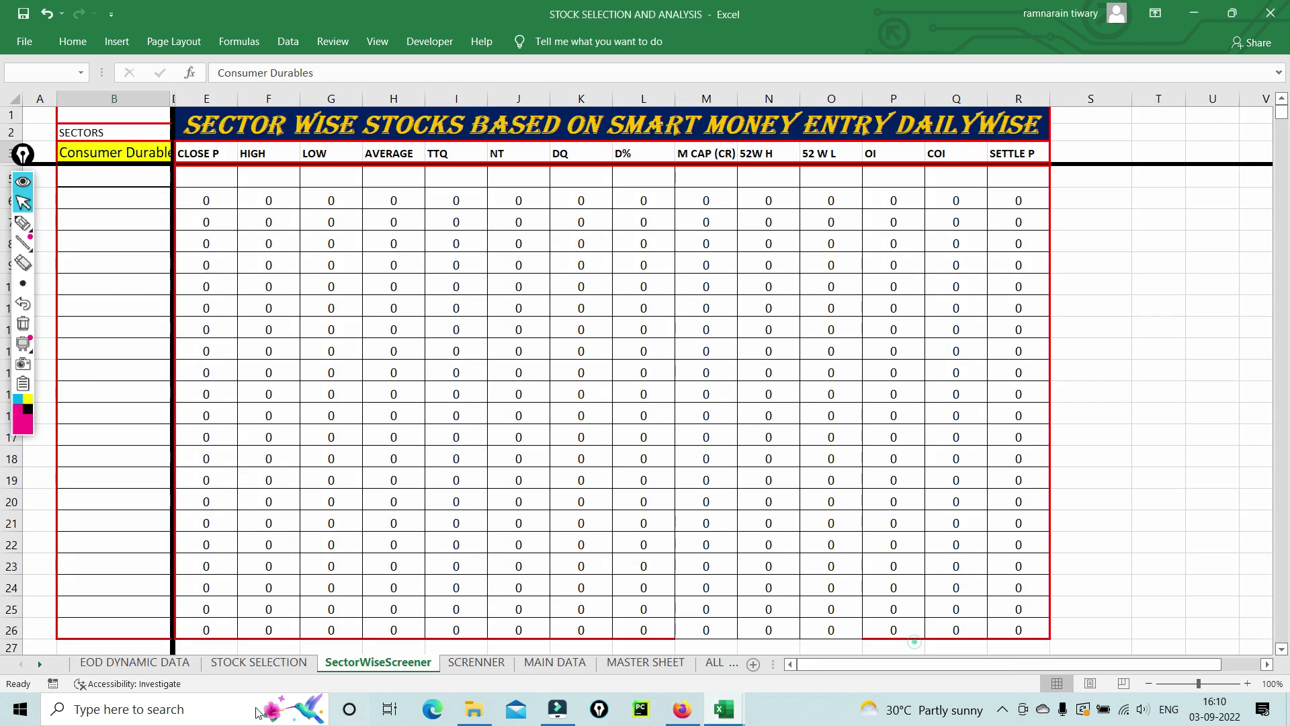
click(149, 664)
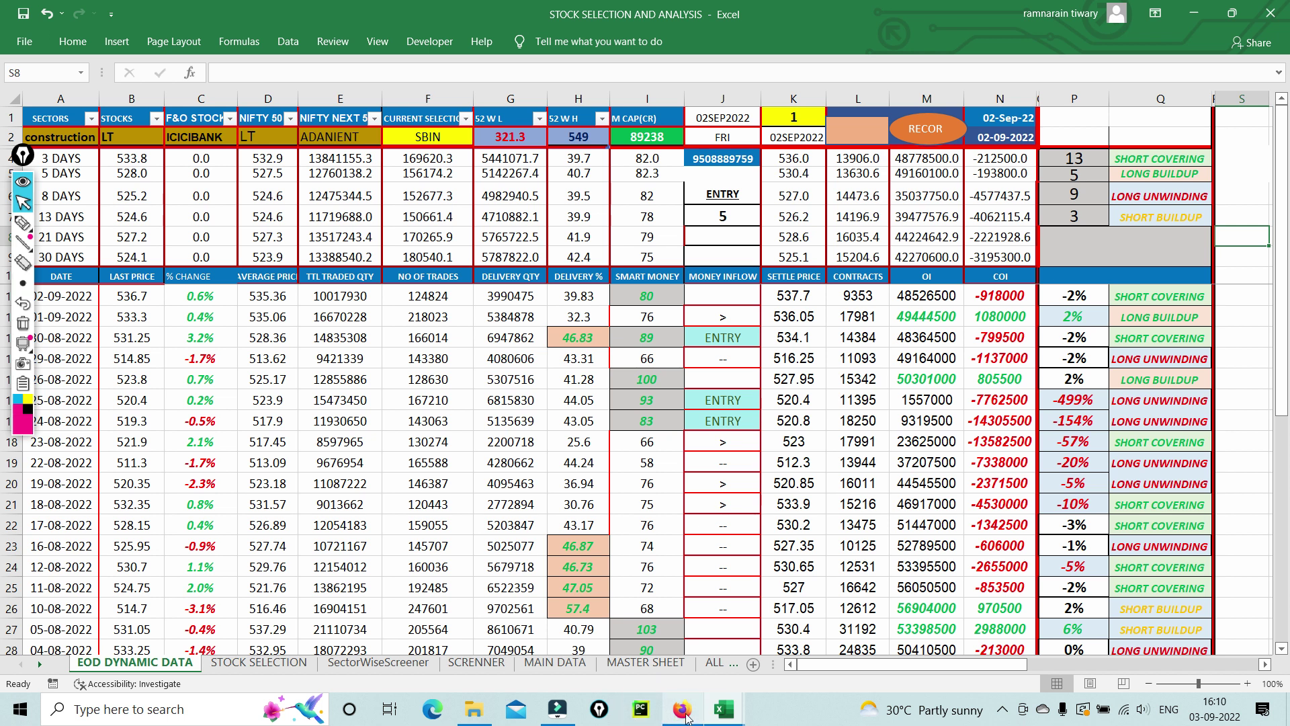
- Switch to Firefox and show the weekly SBI chart, rescaled to fill the view with candles from late 2020 through 2022
mouse_move(728, 718)
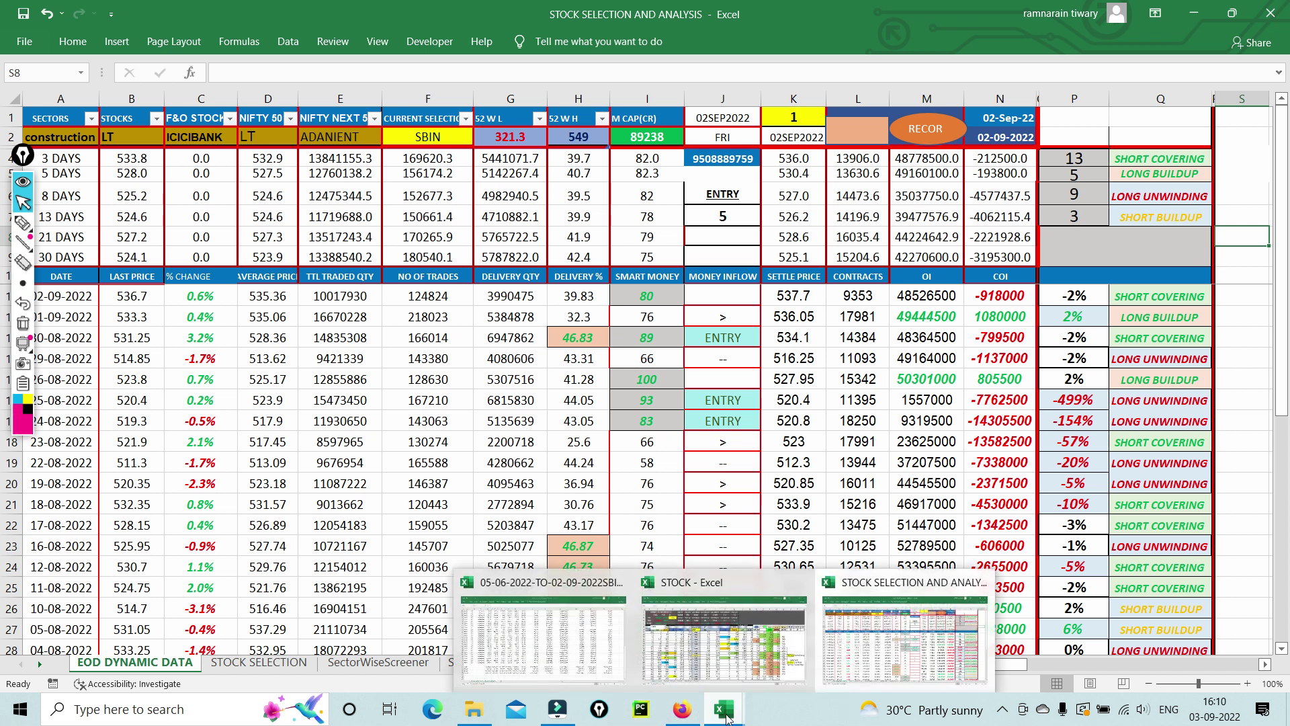
mouse_move(679, 714)
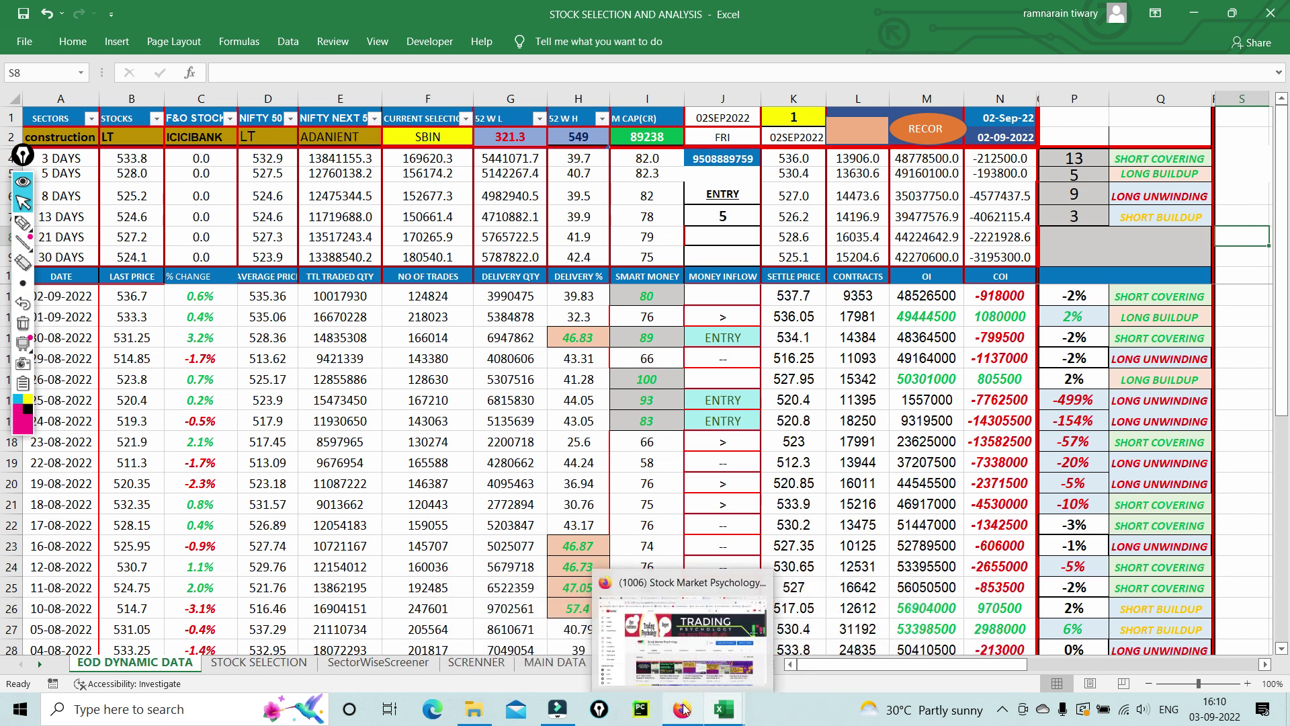
click(662, 657)
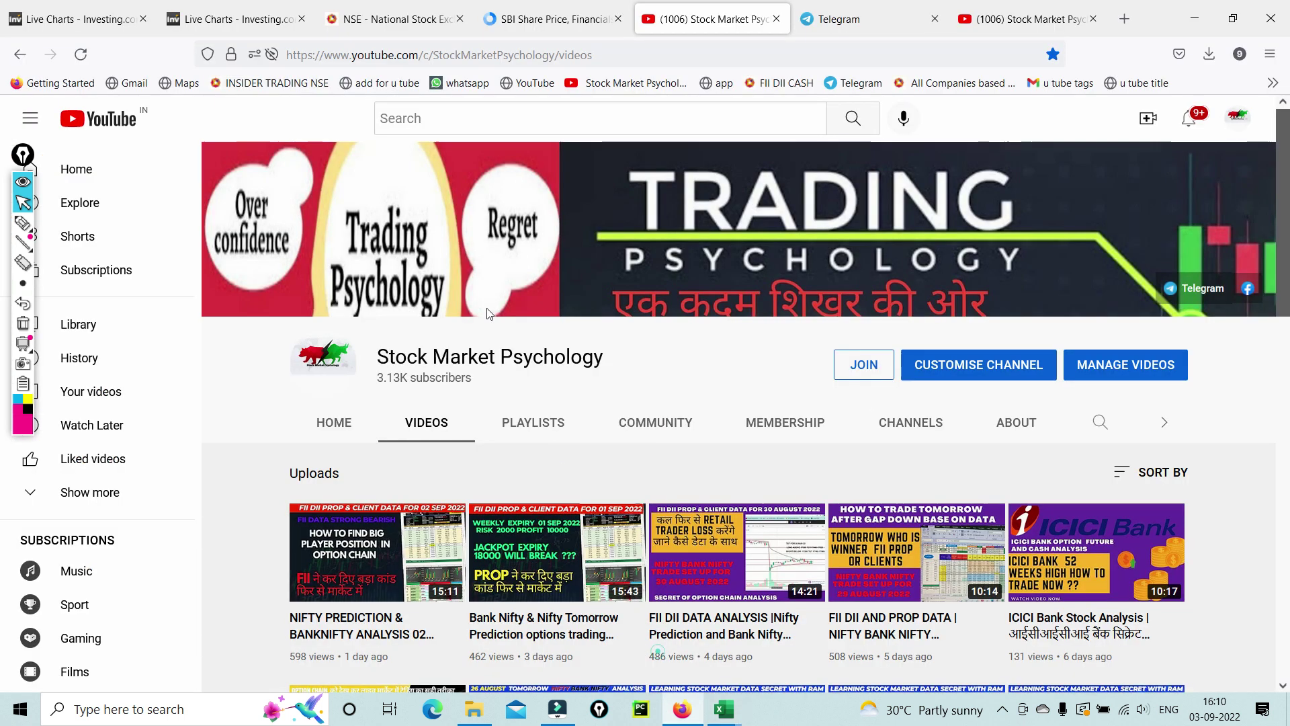
click(49, 20)
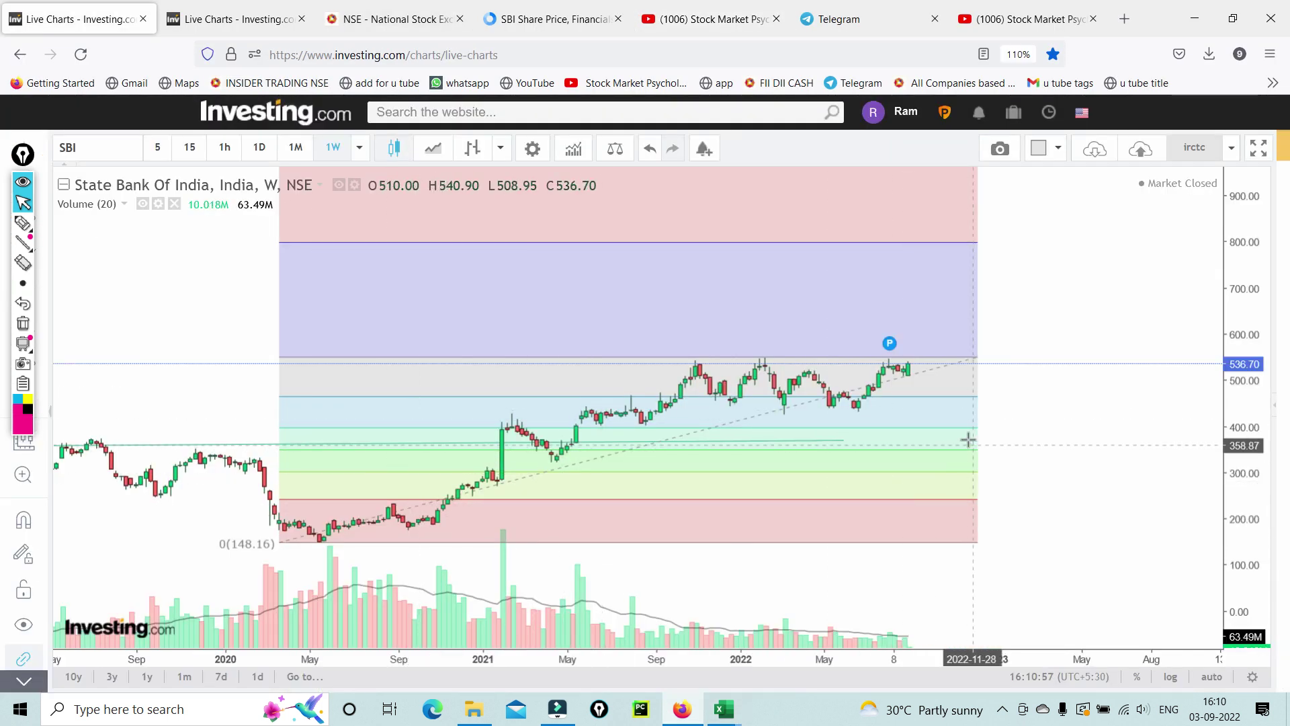
scroll(948, 437, up, 2)
scroll(913, 366, up, 2)
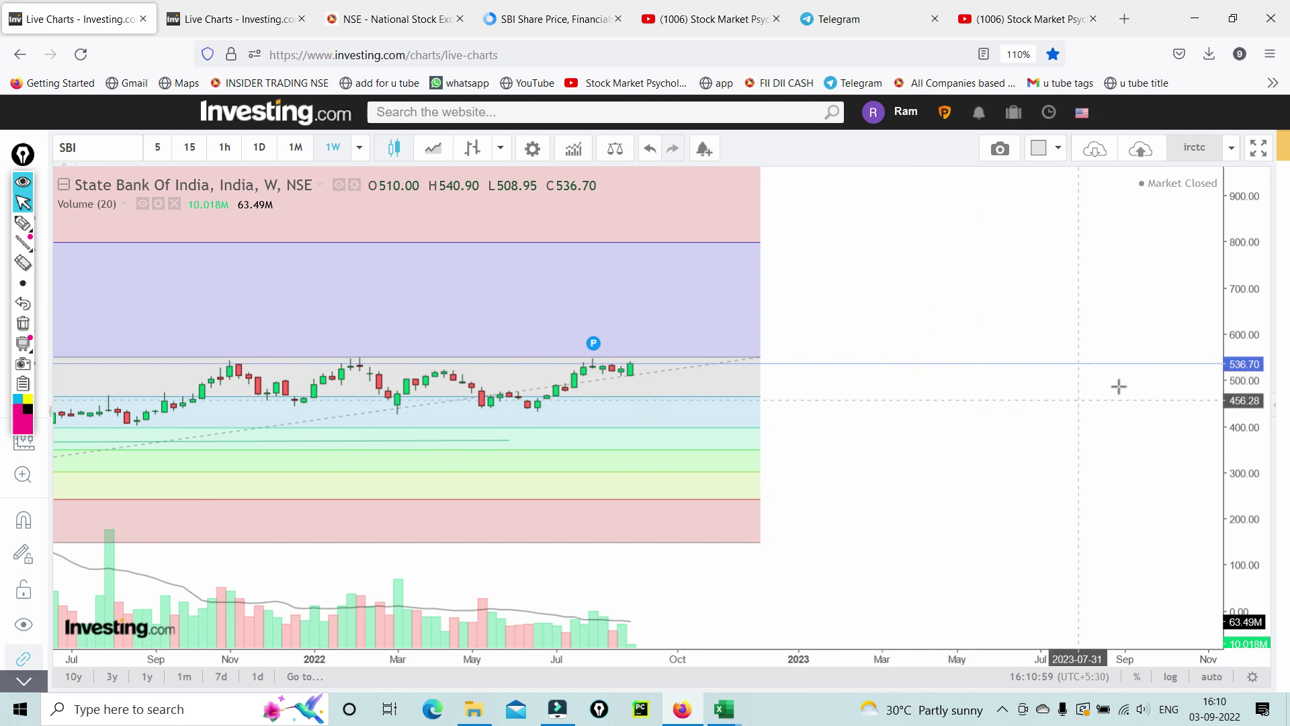
drag(942, 510, 893, 464)
drag(419, 556, 894, 608)
drag(1255, 423, 1251, 412)
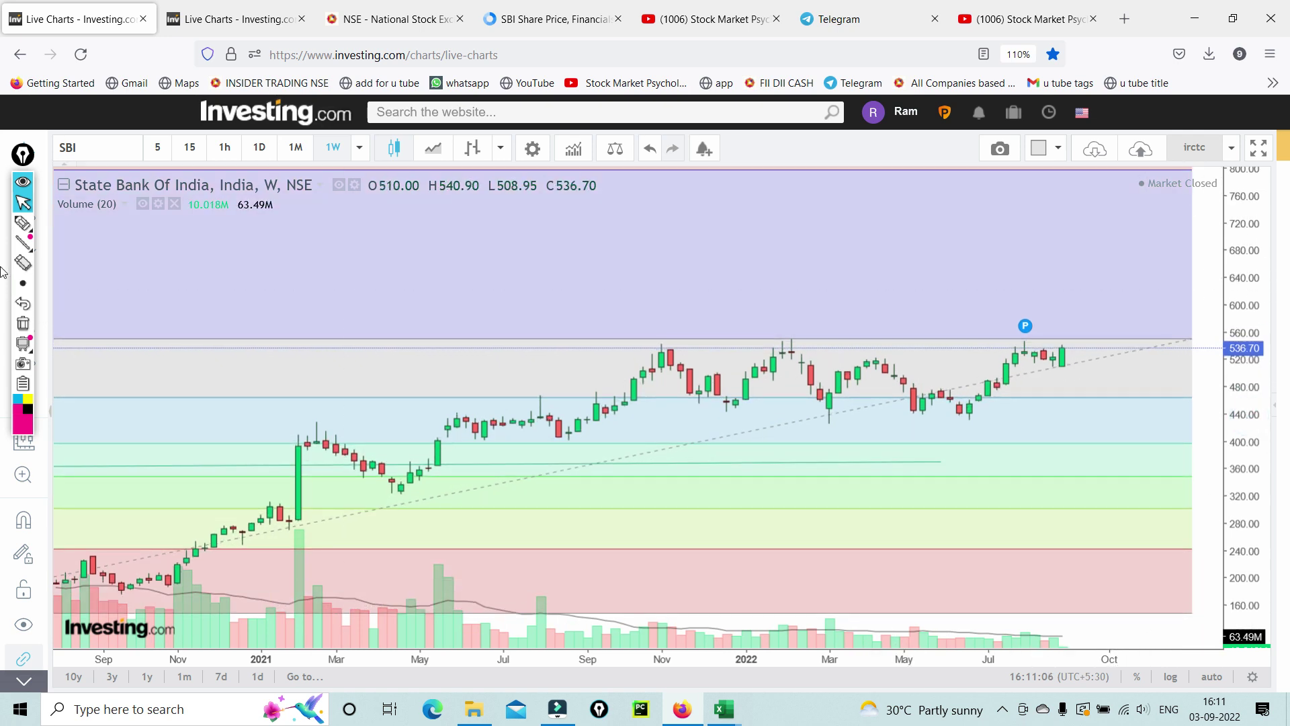
- Mark the four peaks near the 540–560 resistance with freehand ticks and horizontal pen strokes, and clear the annotations
click(23, 222)
mouse_move(660, 351)
mouse_down()
mouse_move(714, 308)
mouse_move(802, 329)
mouse_up()
click(876, 339)
mouse_move(882, 354)
mouse_down()
mouse_move(965, 313)
mouse_move(1104, 287)
mouse_up()
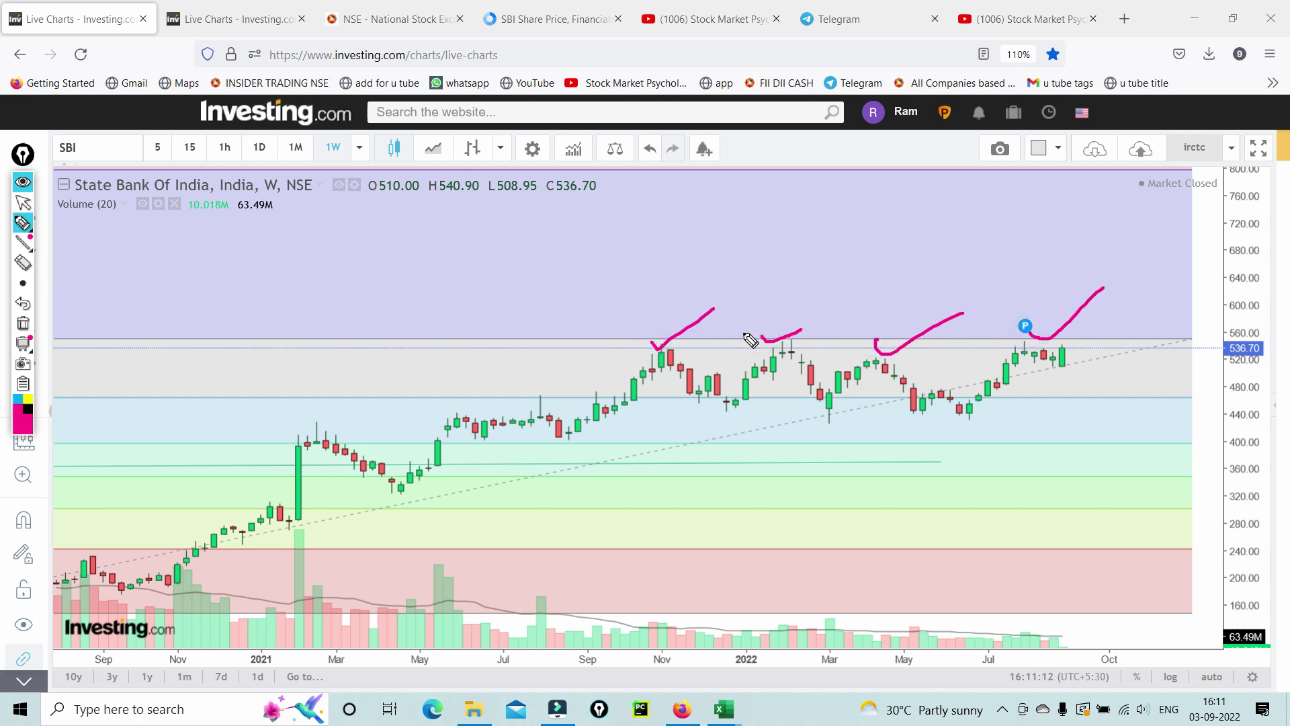
drag(624, 340, 1080, 341)
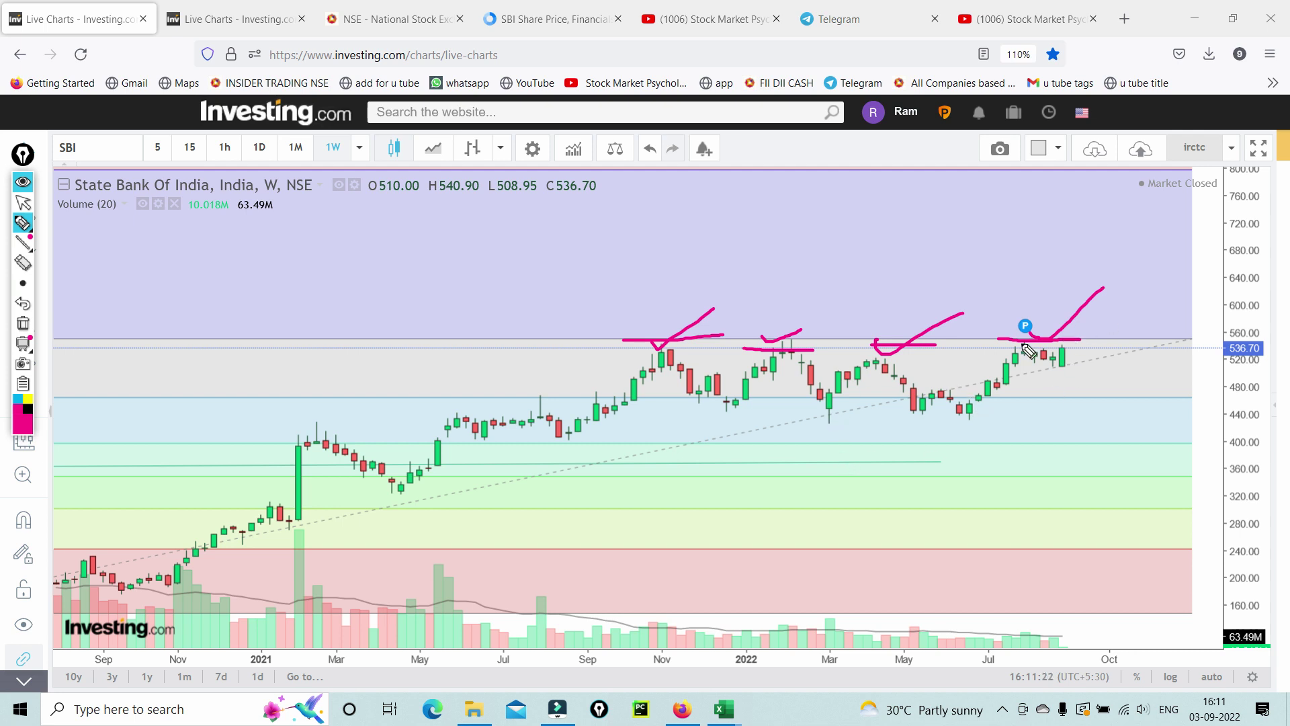
mouse_move(1011, 316)
mouse_down()
mouse_move(1028, 336)
mouse_move(1175, 250)
mouse_up()
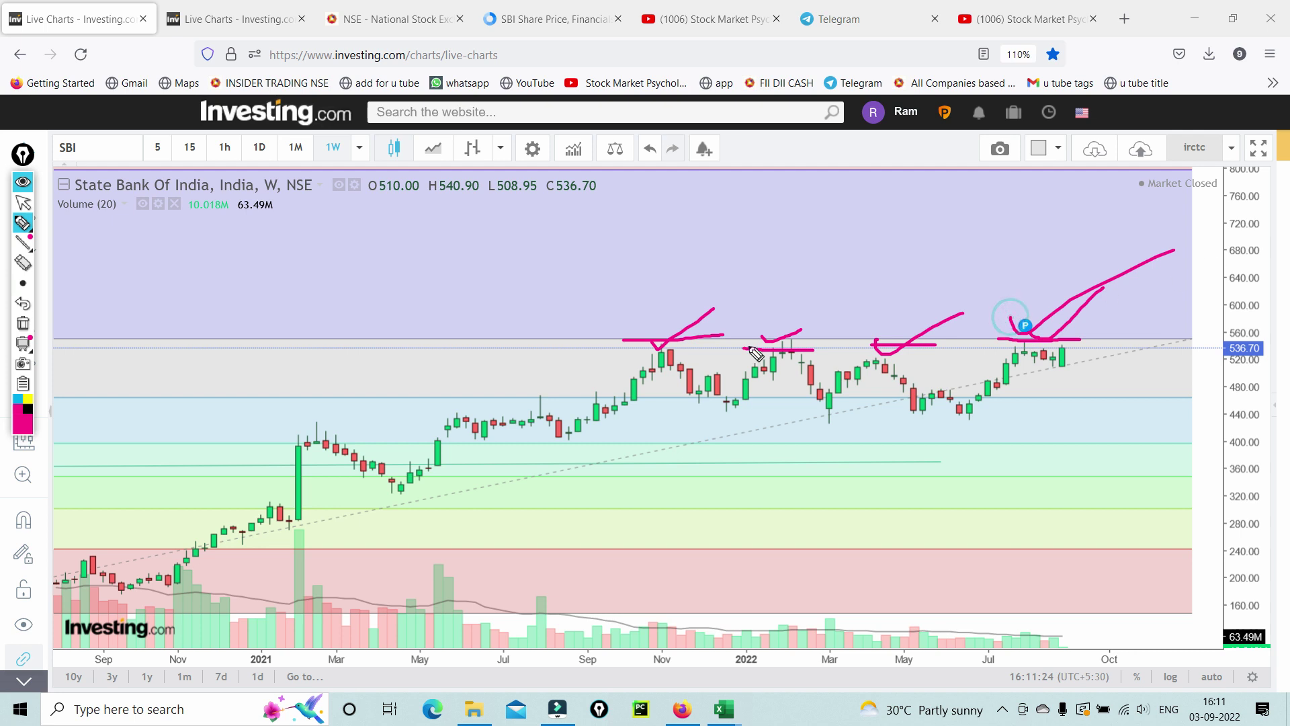
click(23, 325)
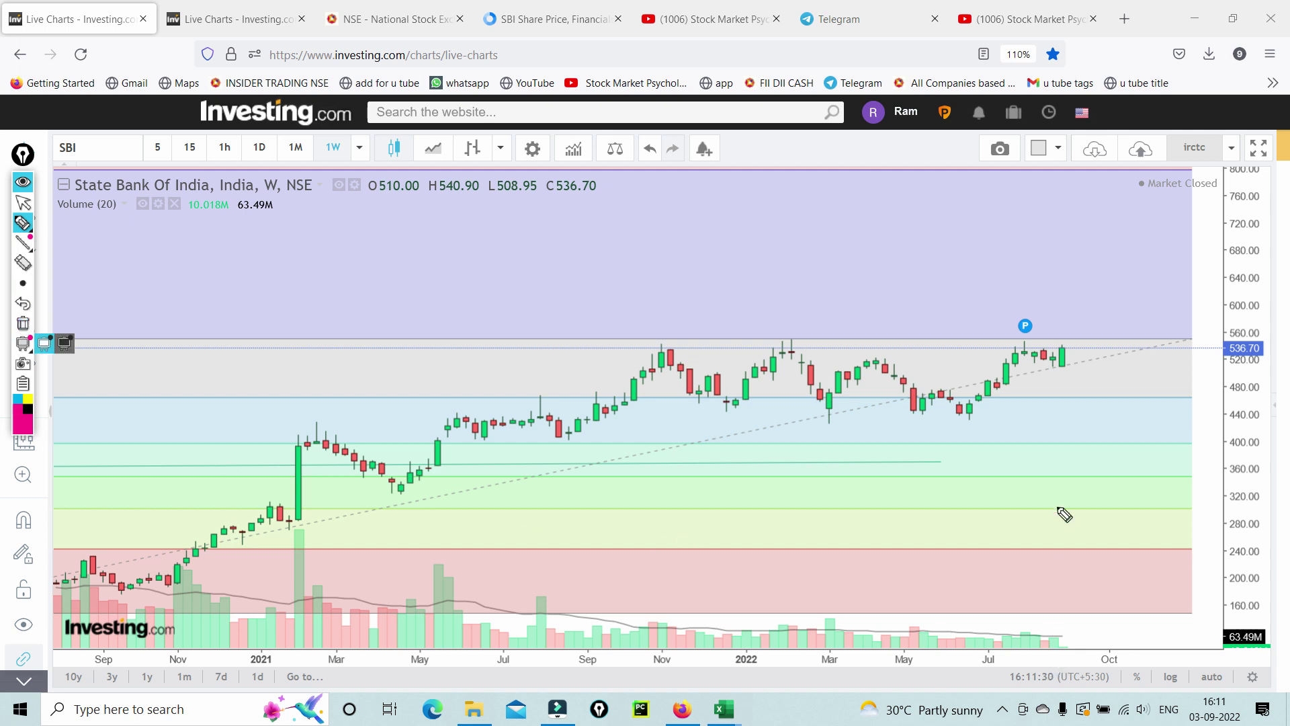
- Pen-mark the latest weekly candle's volume and the resistance line above the recent high, and erase the marks
drag(1061, 356, 1050, 656)
mouse_move(979, 631)
mouse_down()
mouse_move(1068, 632)
mouse_move(1028, 659)
mouse_move(1016, 638)
mouse_move(1090, 547)
mouse_up()
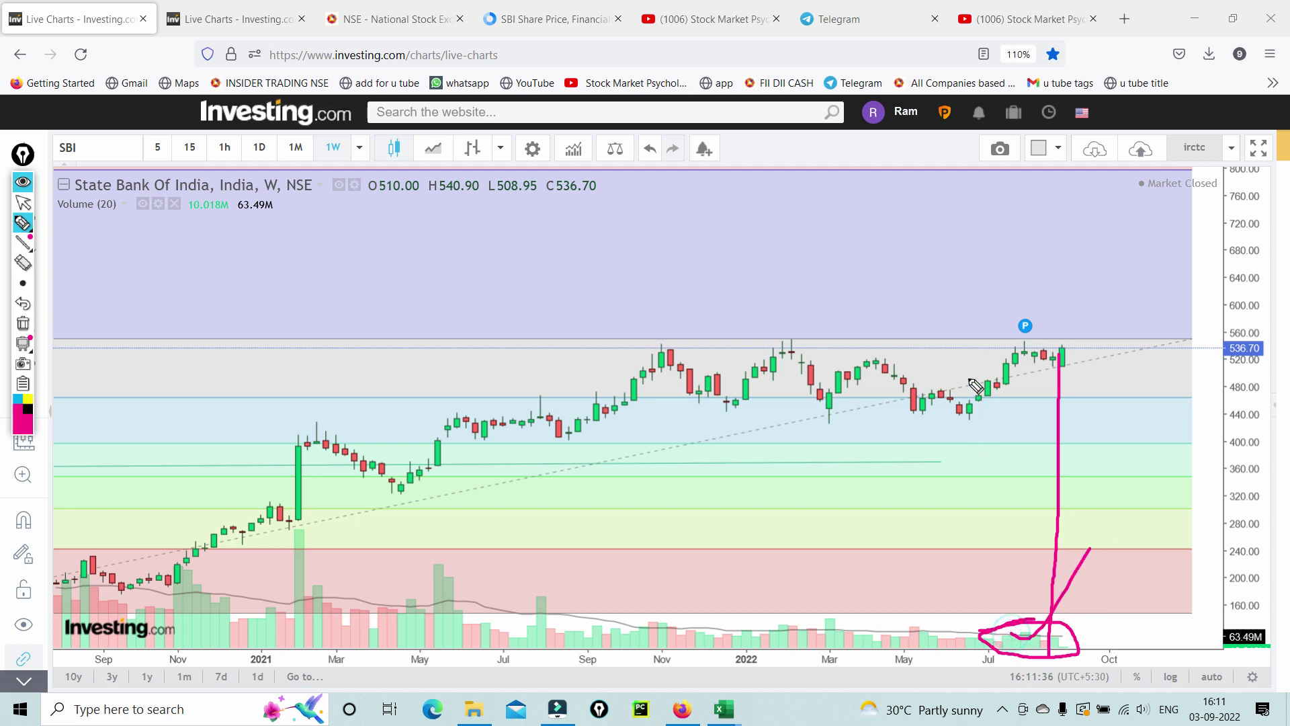
drag(1016, 338, 1141, 343)
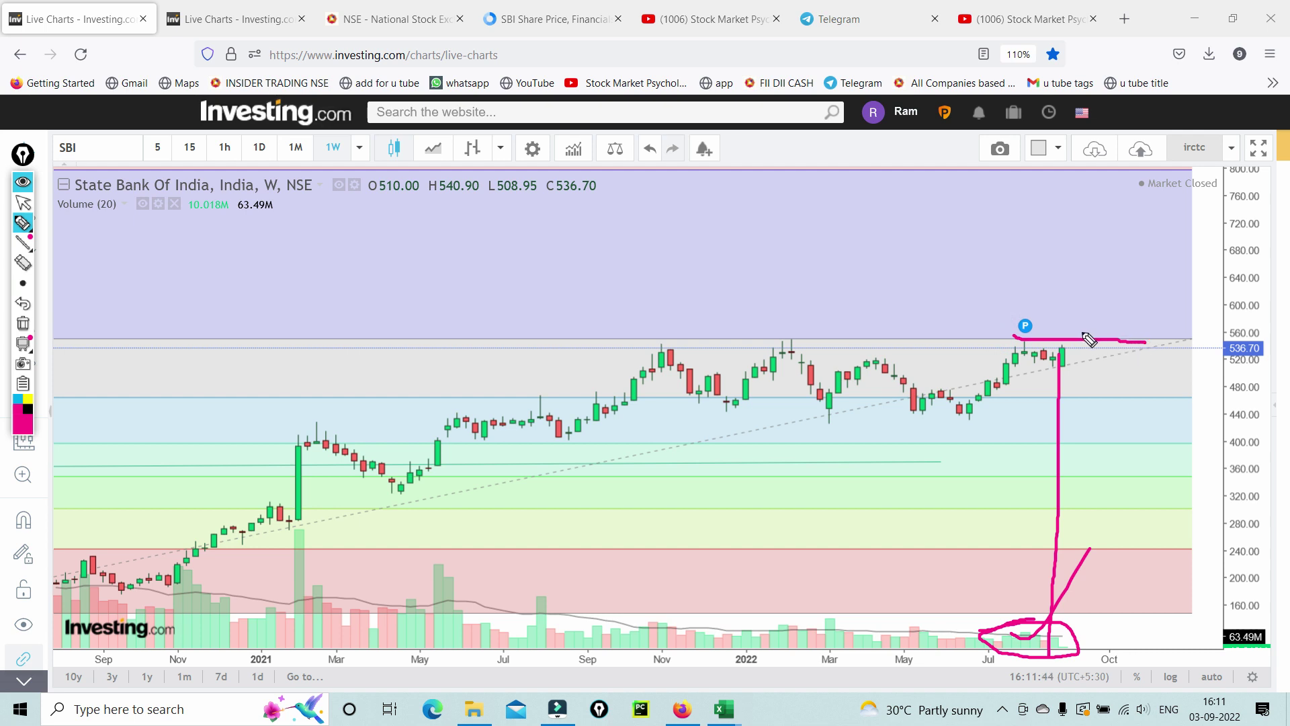
click(22, 202)
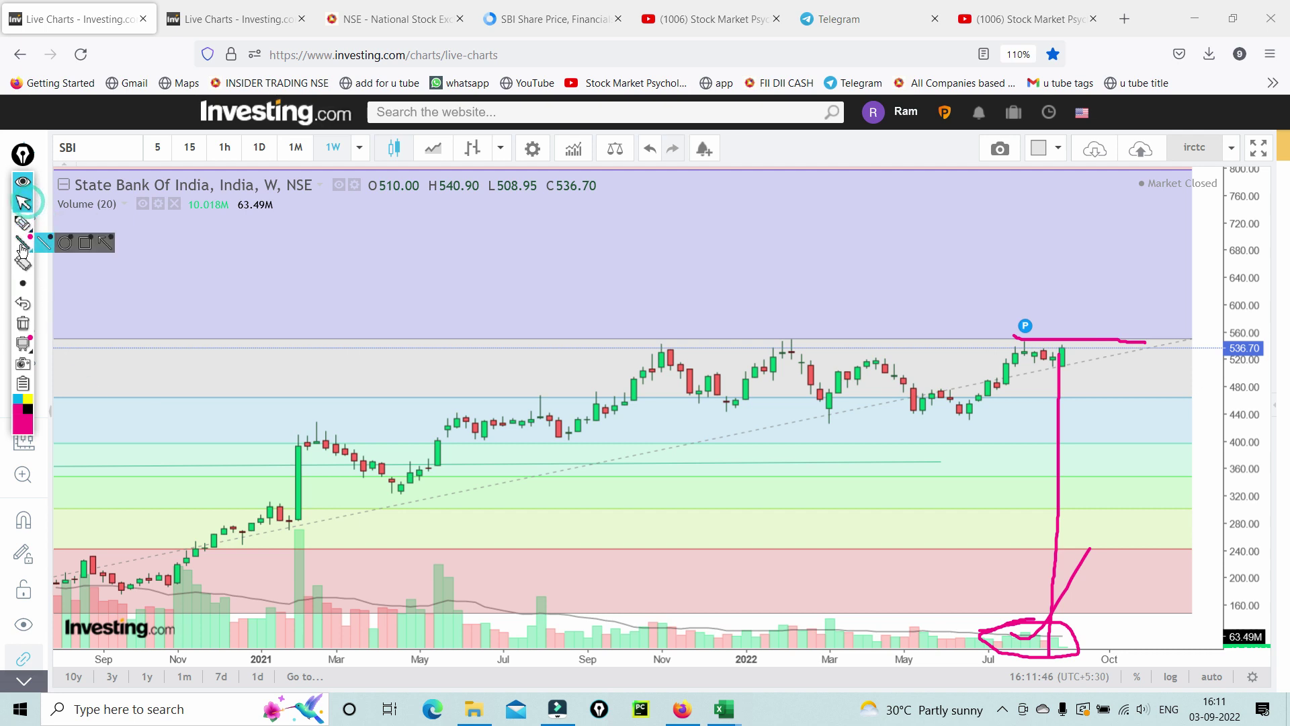
click(22, 327)
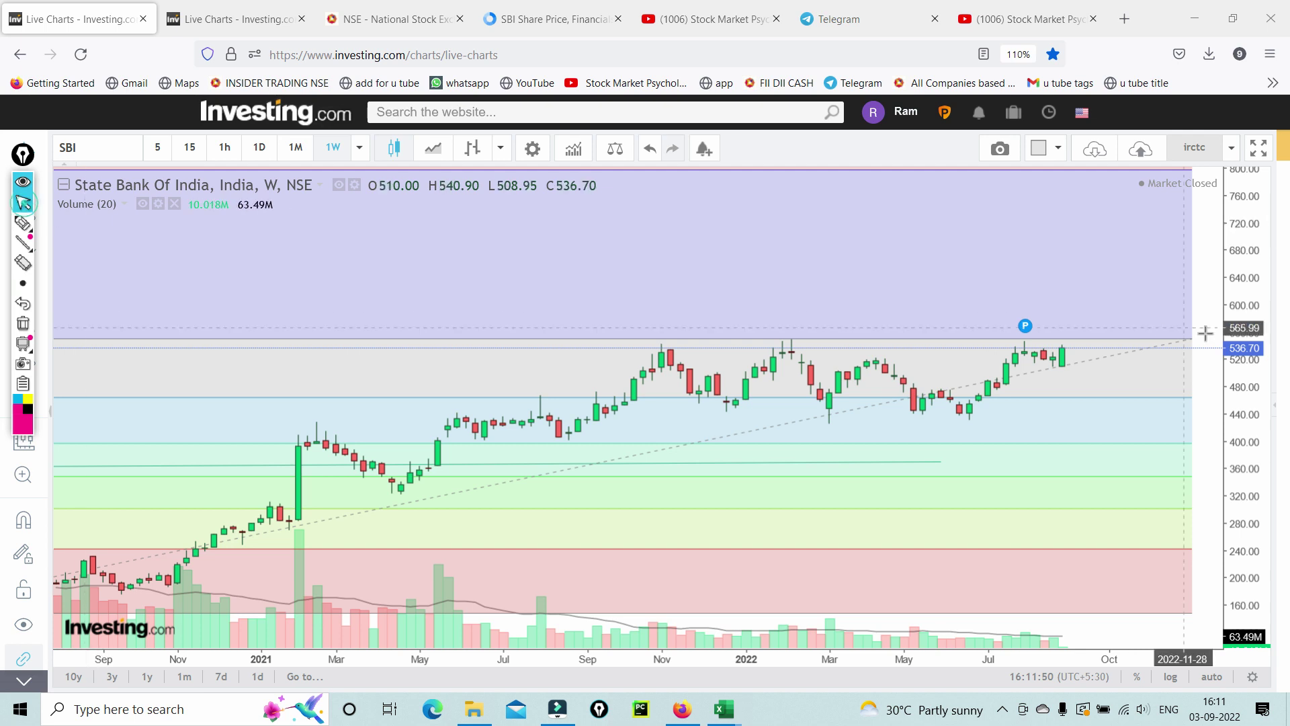
- Compress the price scale, trace the declining and flat volume trend with pen strokes and ticks, and clear the drawings
drag(1244, 249, 1245, 332)
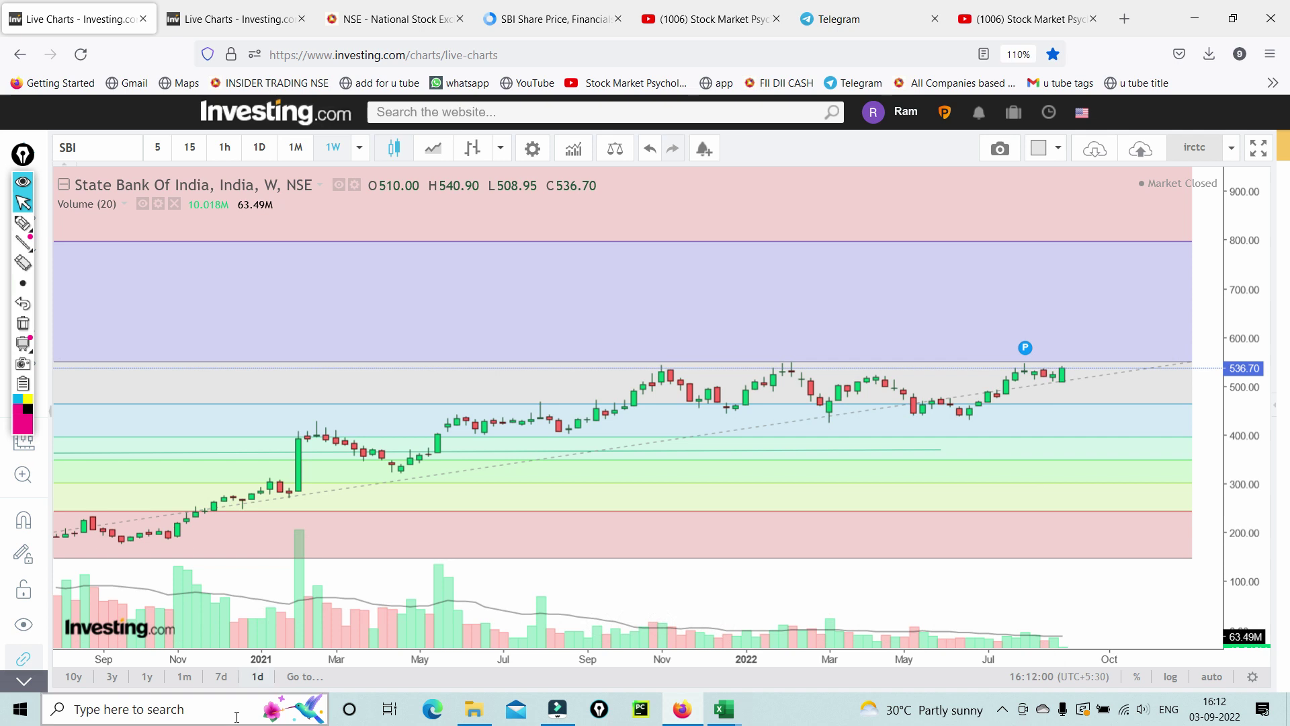
click(20, 224)
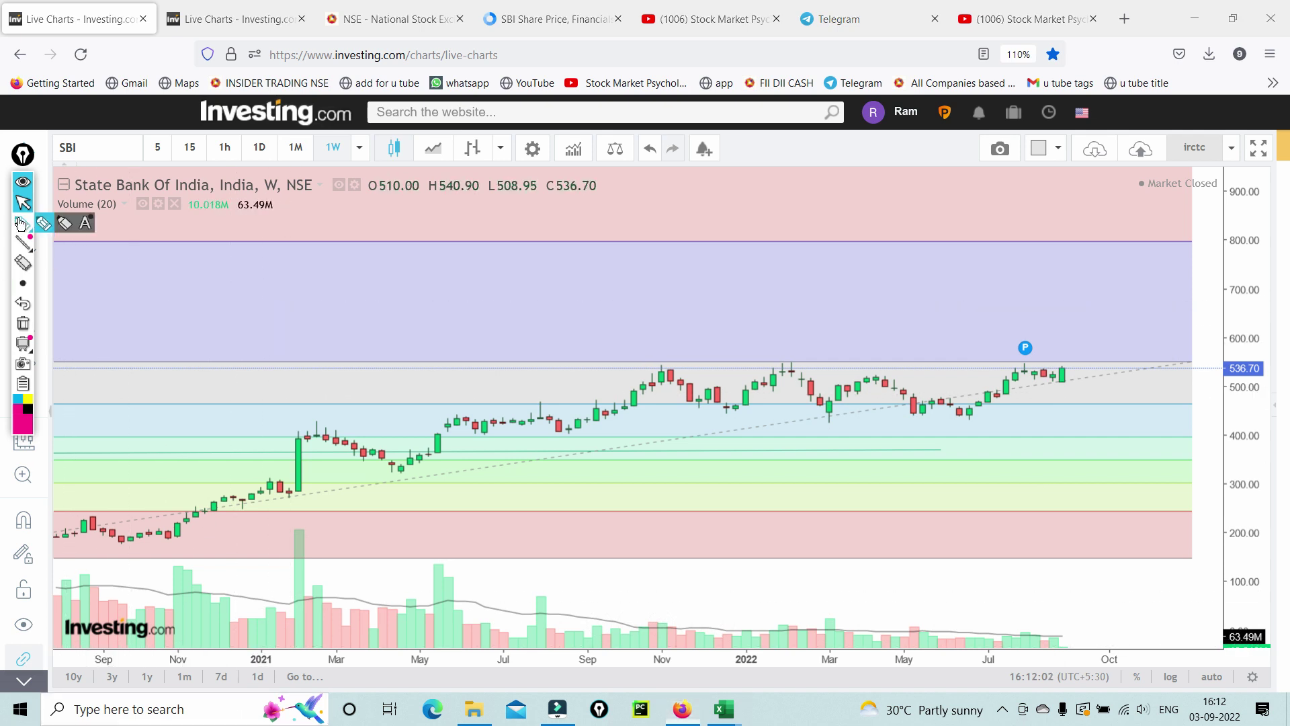
drag(415, 607, 884, 656)
drag(708, 623, 1074, 629)
drag(827, 617, 884, 558)
drag(944, 625, 975, 620)
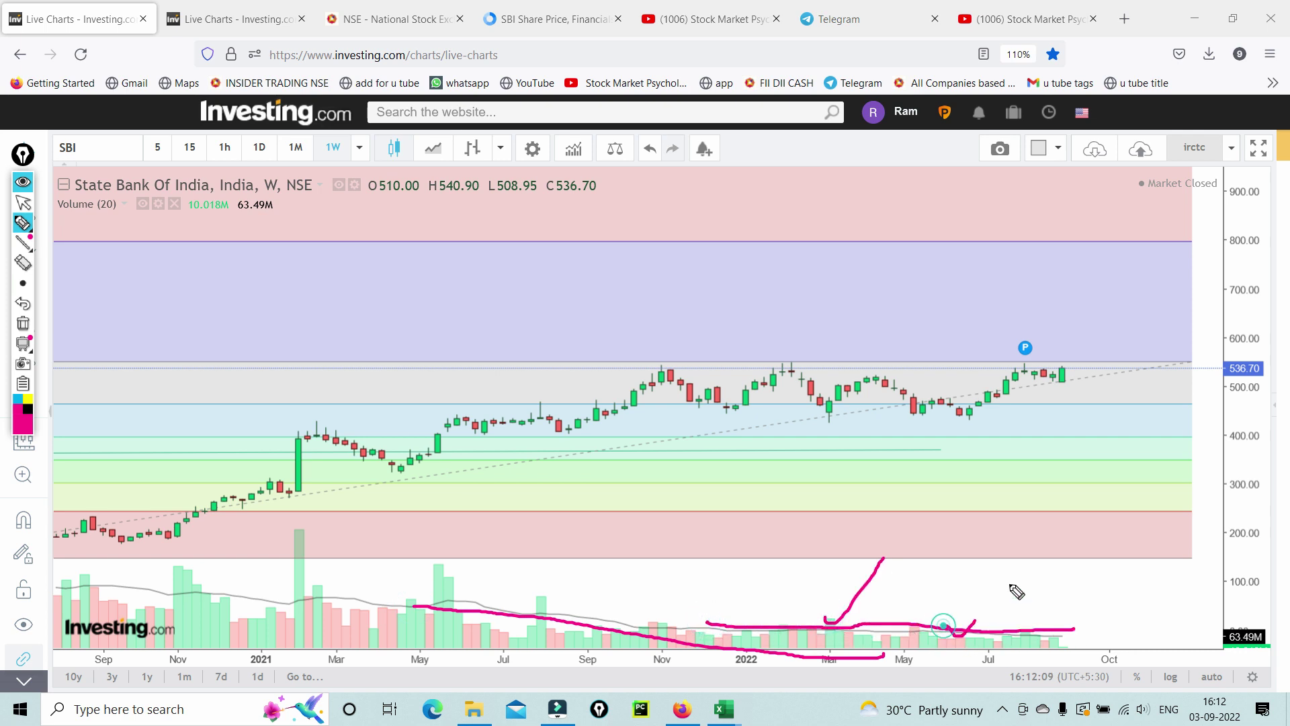
click(23, 323)
click(28, 218)
click(23, 203)
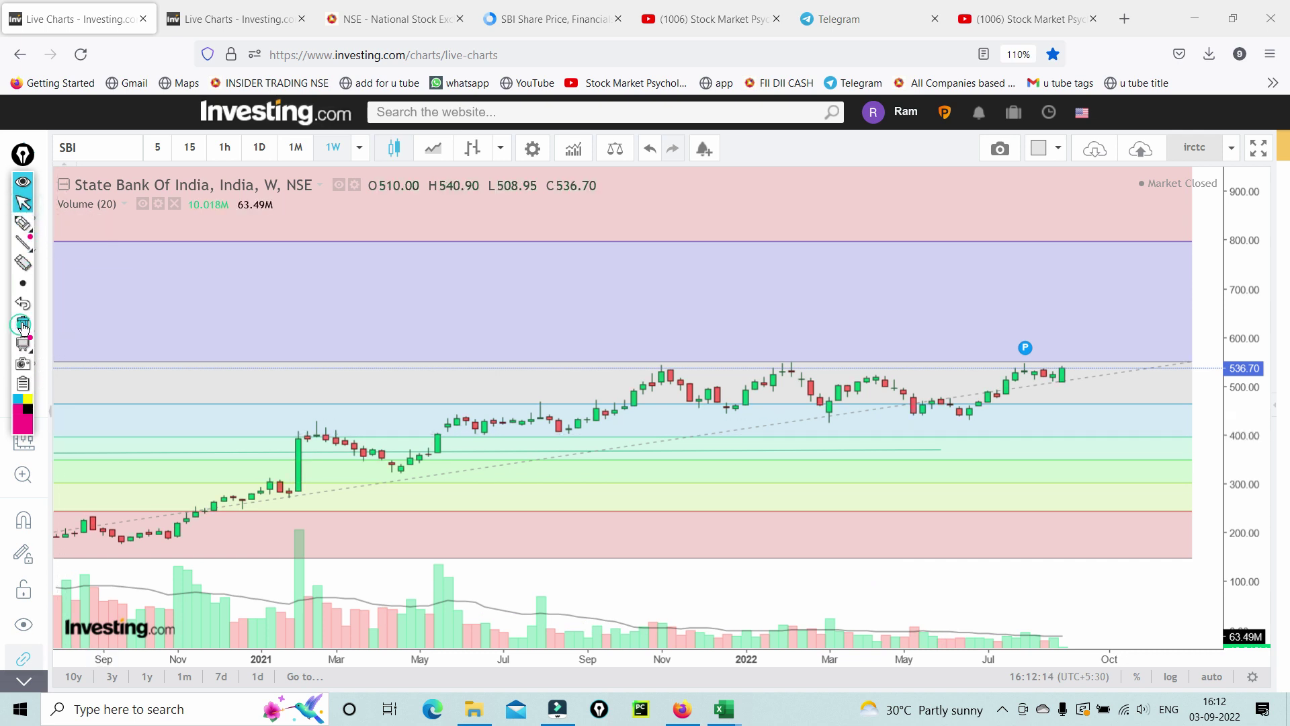
- Show the daily SBI chart with its horizontal levels, adjusting the scale to leave space after the latest candle
click(230, 19)
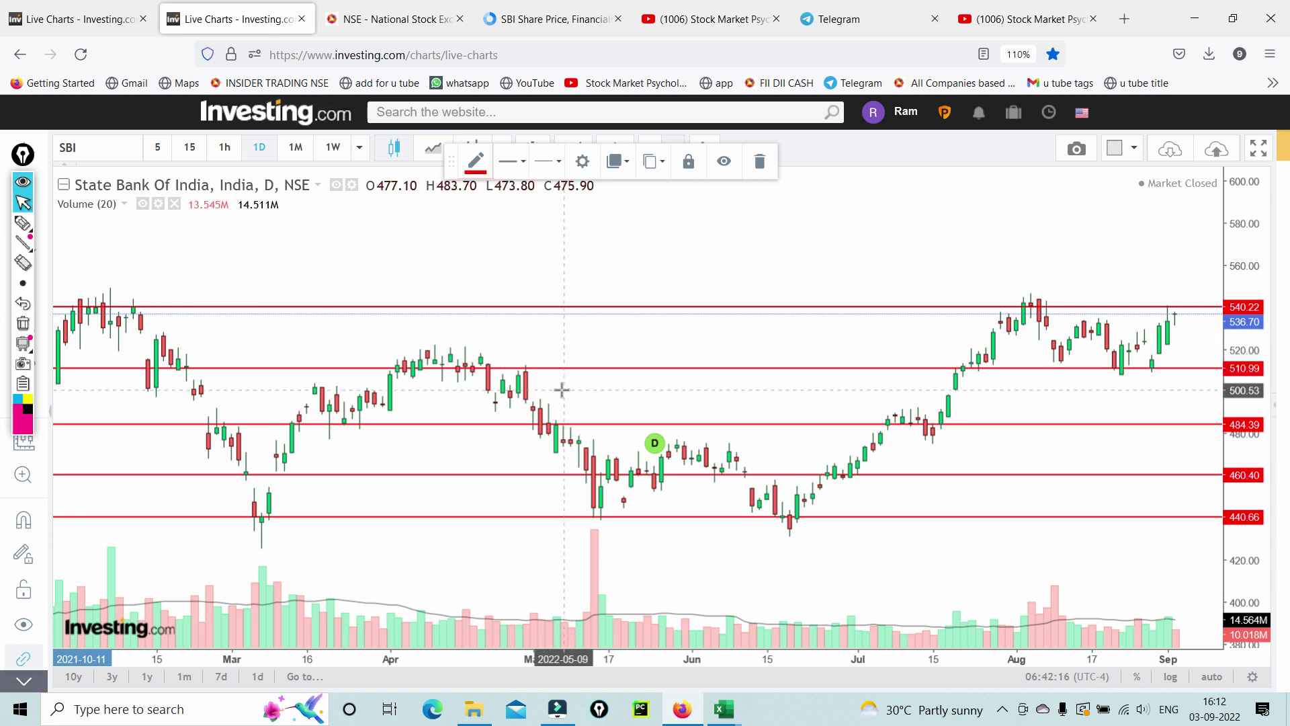
scroll(564, 390, down, 1)
drag(1247, 279, 1247, 322)
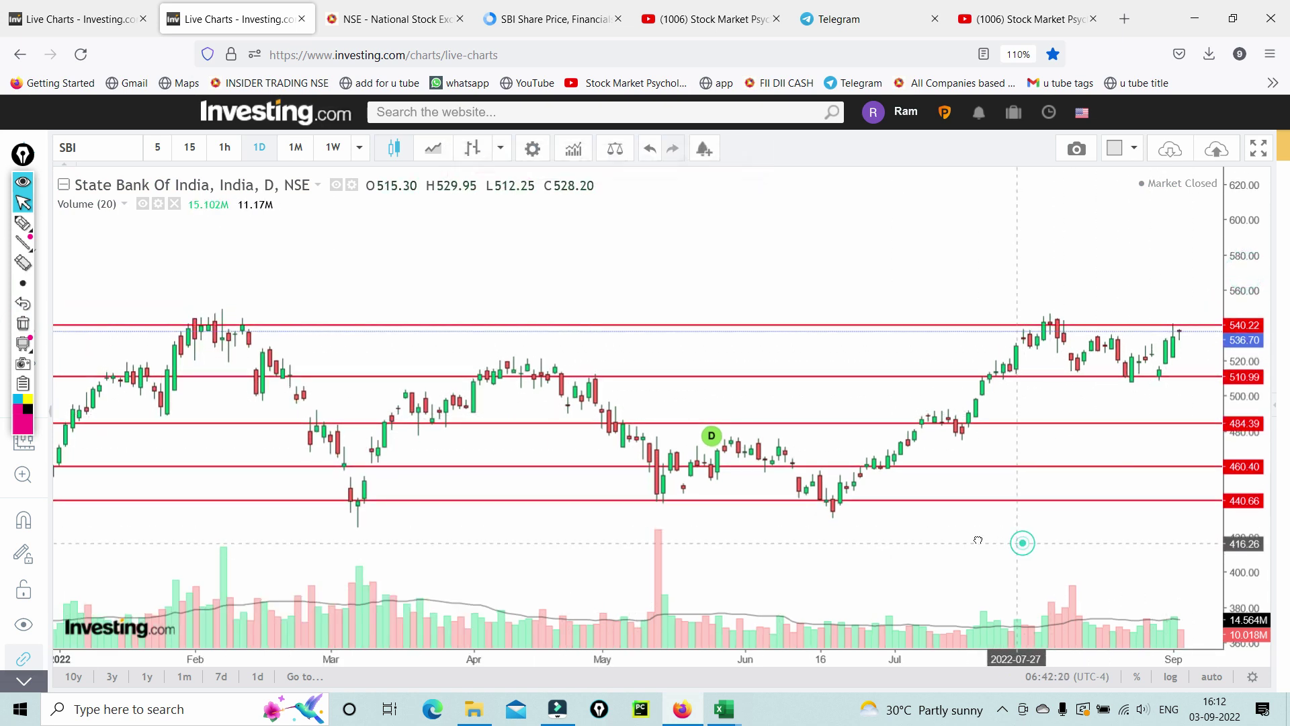
drag(1000, 543, 958, 539)
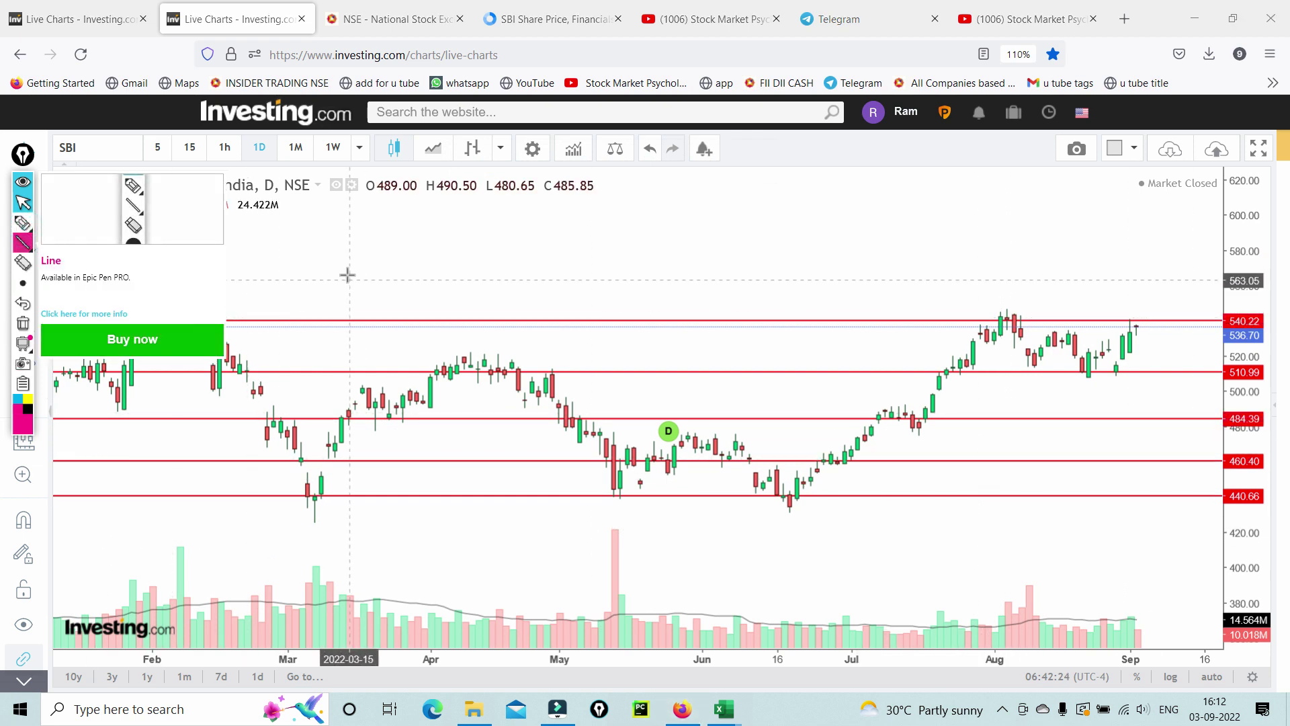
- Underline the 510.99 level with the pen at the April and August–September candles, and tick the April highs
key(ctrl+shift+h)
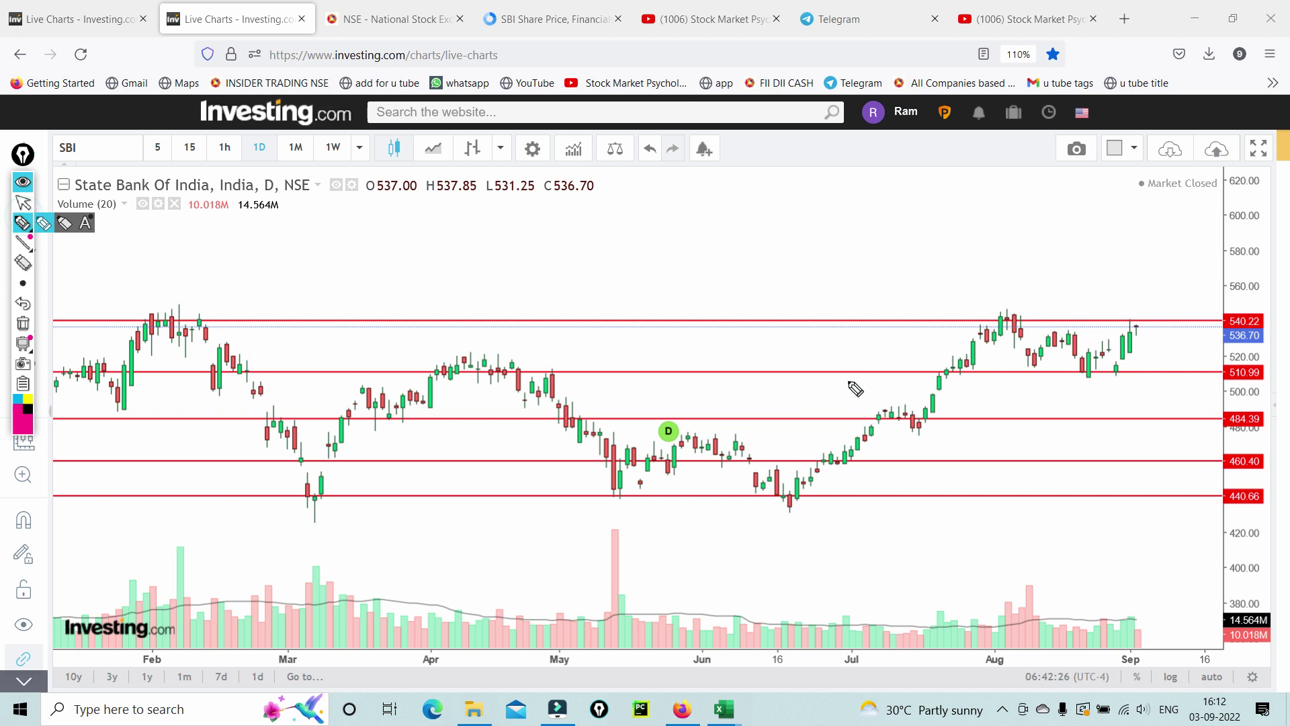
drag(1077, 371, 1166, 369)
drag(993, 372, 1094, 369)
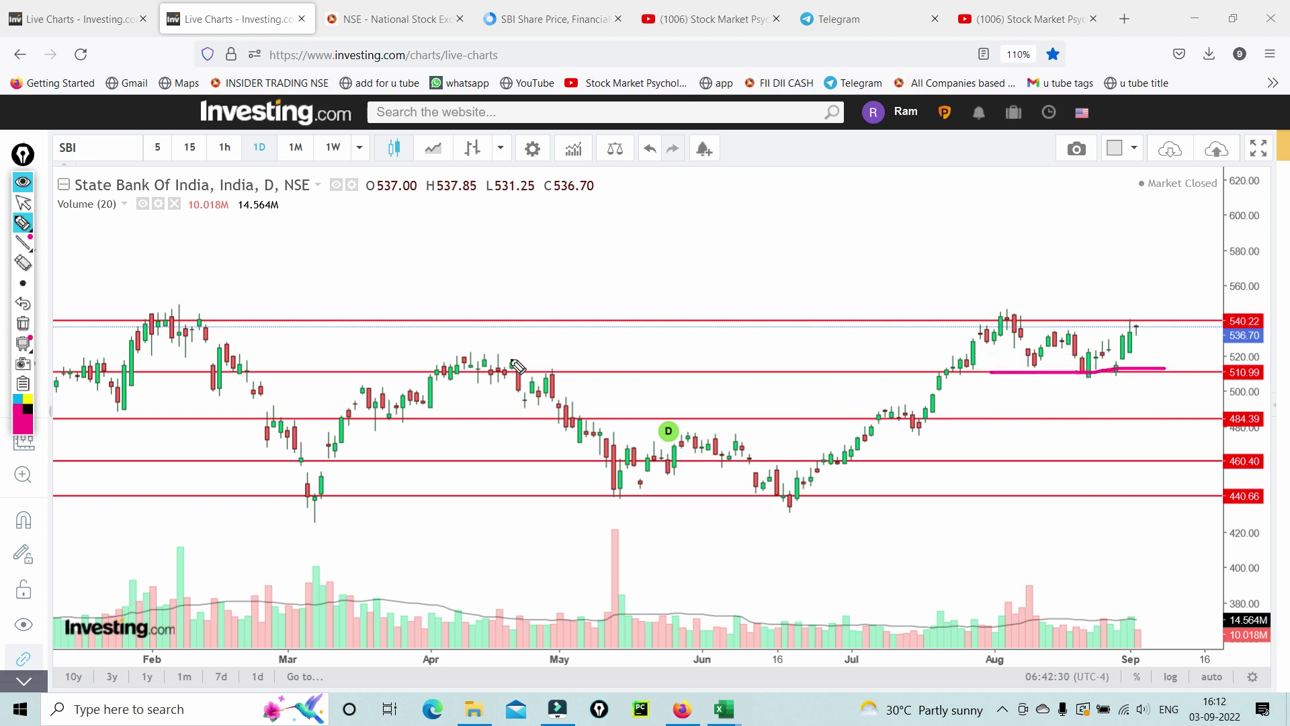
drag(447, 367, 582, 371)
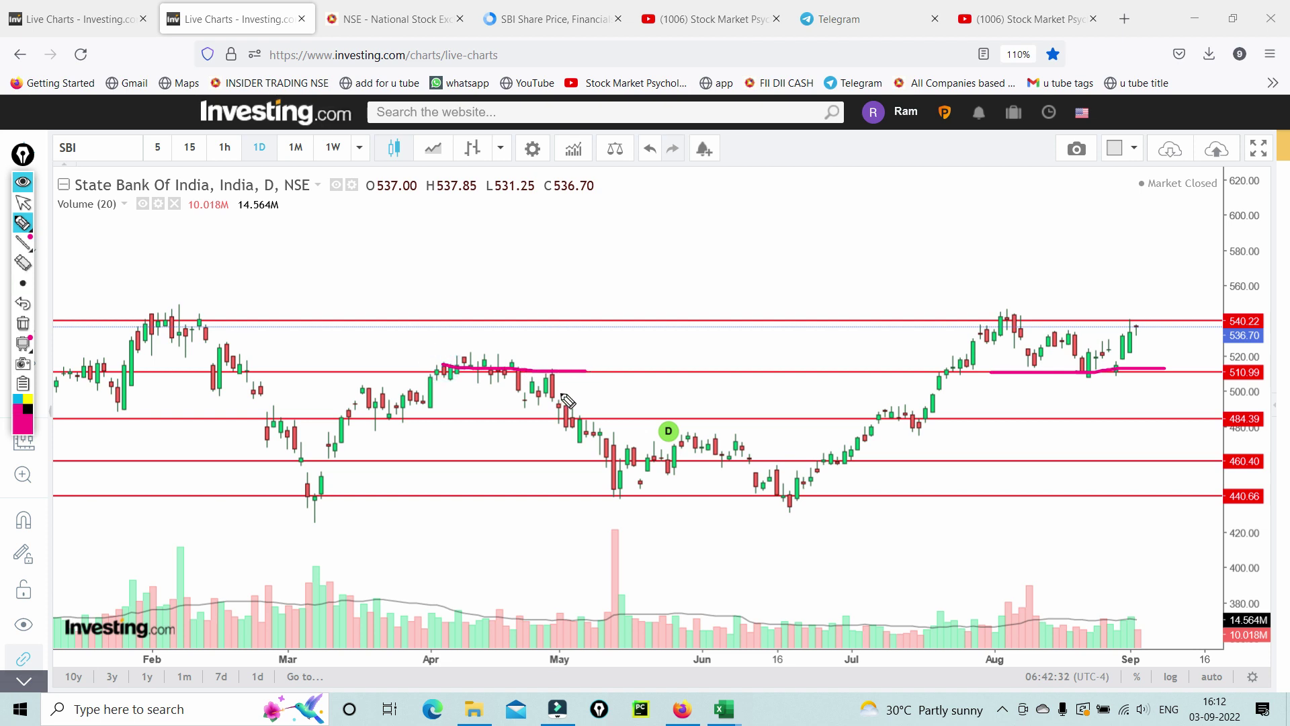
drag(470, 371, 529, 309)
mouse_move(505, 358)
mouse_down()
mouse_move(516, 371)
mouse_move(568, 317)
mouse_up()
- Trace the fall from the April highs to the 440.66 level and mark the March, May and June lows
mouse_move(539, 381)
mouse_down()
mouse_move(616, 502)
mouse_move(821, 500)
mouse_up()
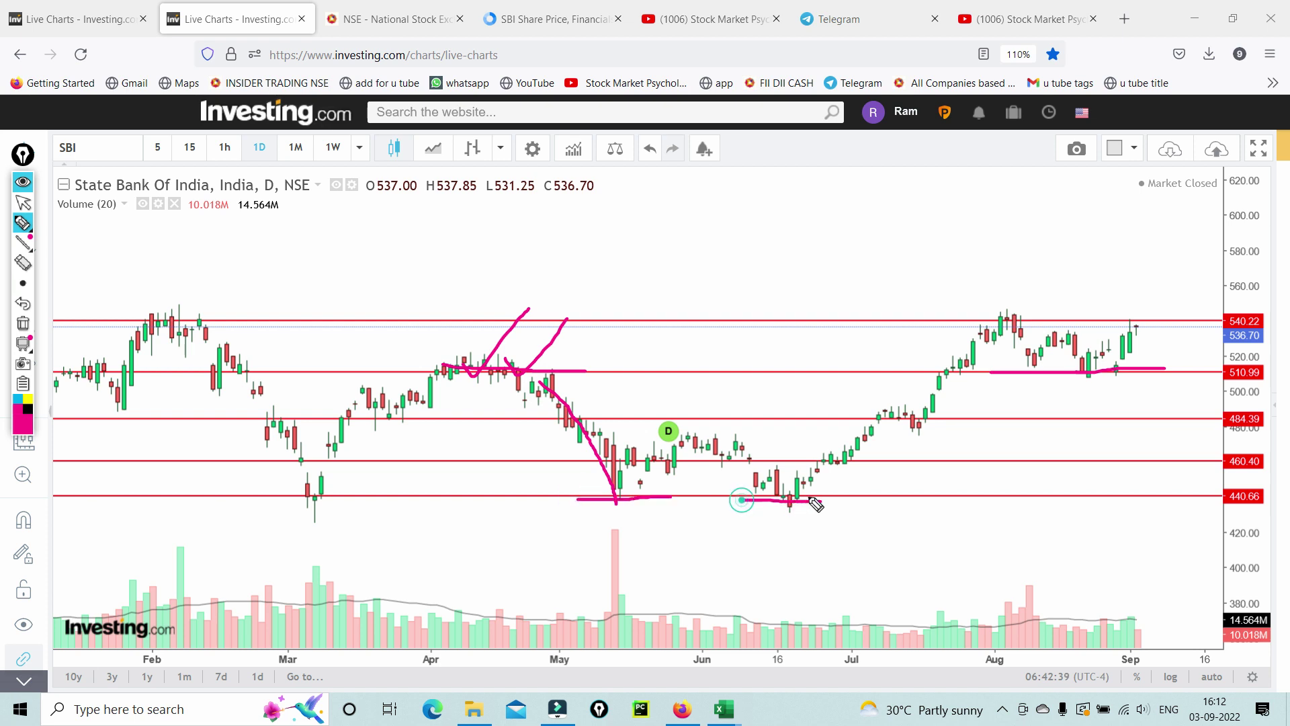
mouse_move(285, 492)
mouse_down()
mouse_move(339, 504)
mouse_move(316, 478)
mouse_move(327, 472)
mouse_up()
drag(579, 499, 738, 512)
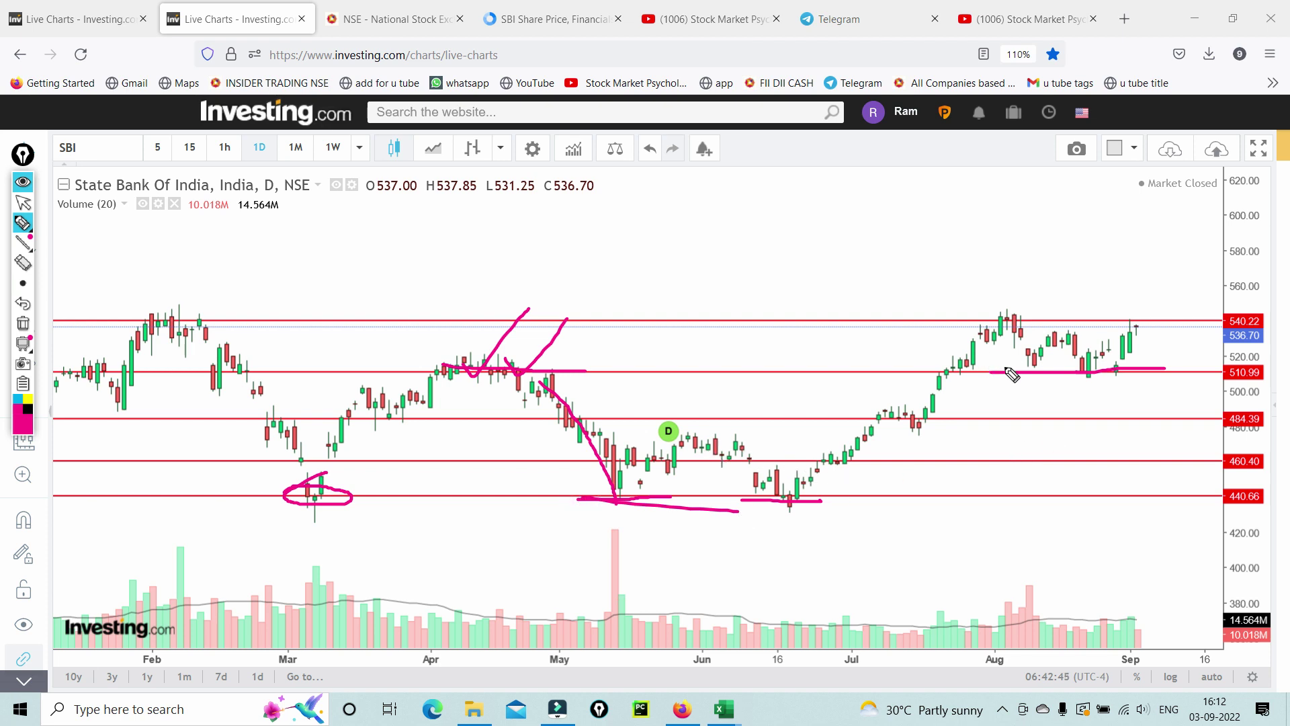
- Mark the August–September range between 510.99 and 540.22 with possible down and up moves, circle the April cluster, and clear all pen marks
drag(960, 367, 1015, 361)
mouse_move(419, 363)
mouse_down()
mouse_move(558, 367)
mouse_move(430, 389)
mouse_move(420, 368)
mouse_up()
drag(958, 377, 1176, 371)
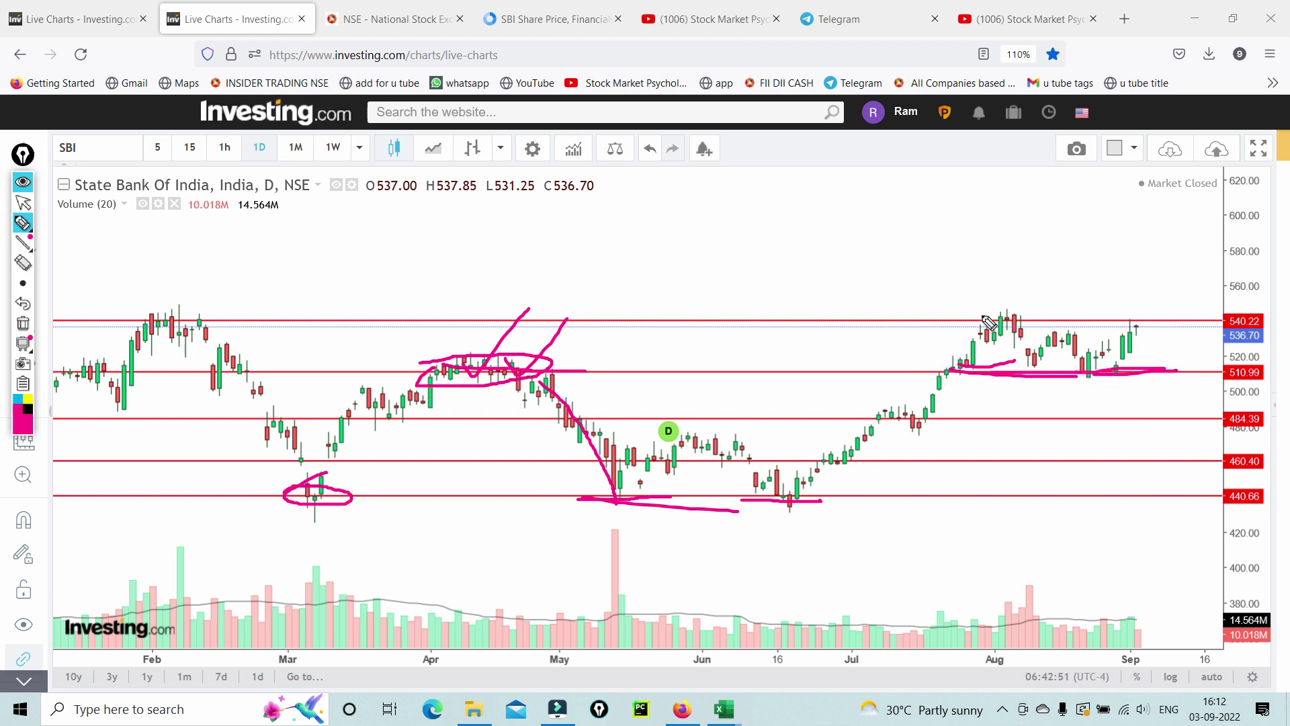
mouse_move(981, 314)
mouse_down()
mouse_move(1145, 319)
mouse_move(1159, 377)
mouse_up()
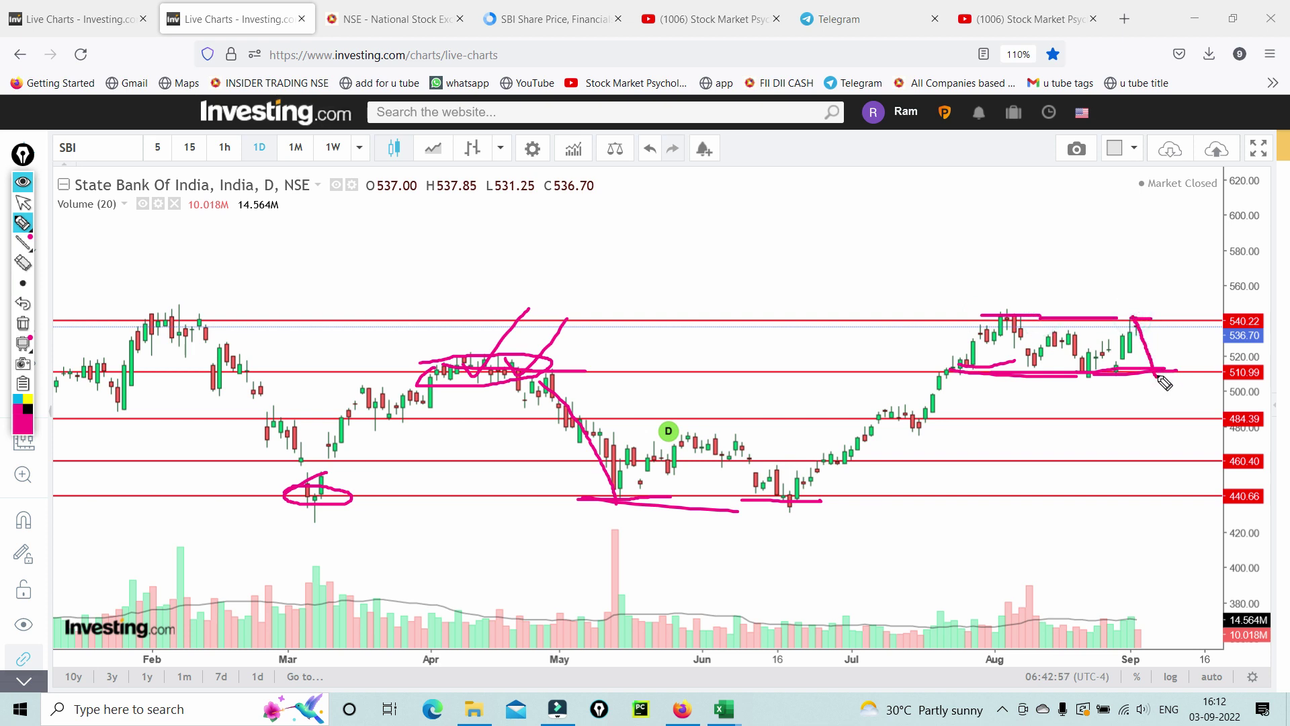
drag(1140, 317, 1188, 249)
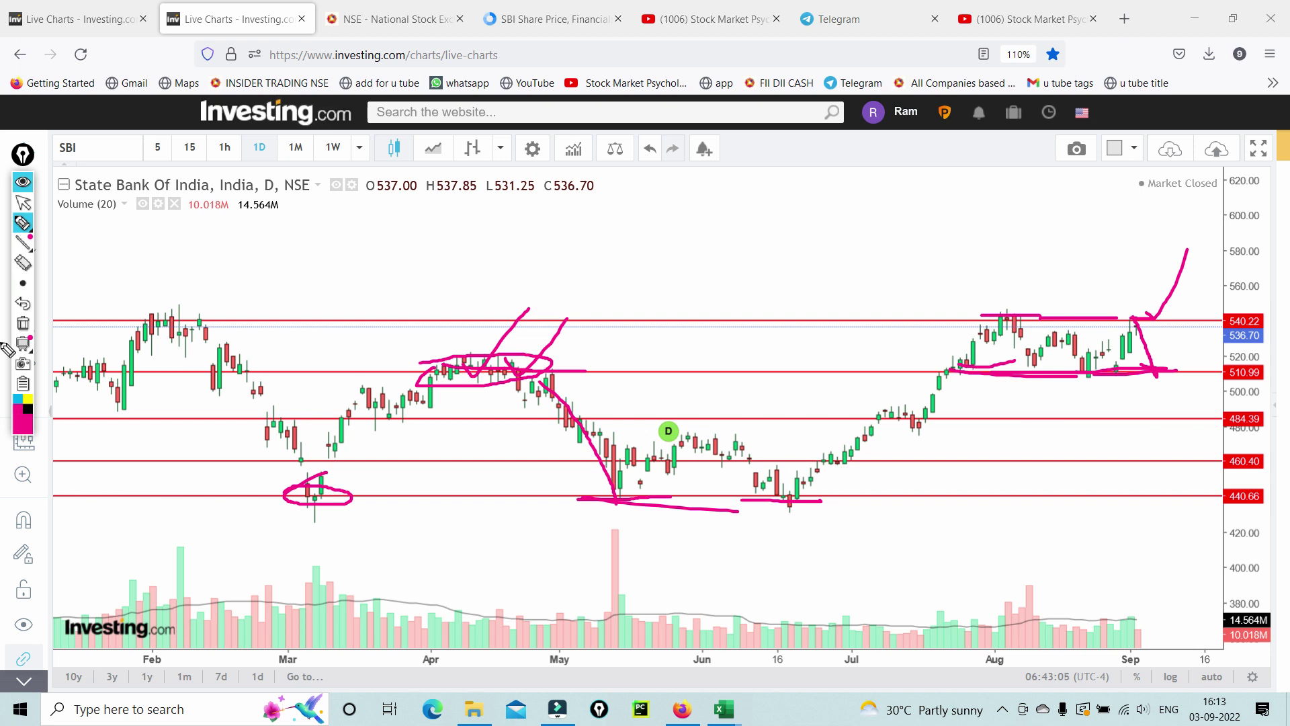
click(23, 323)
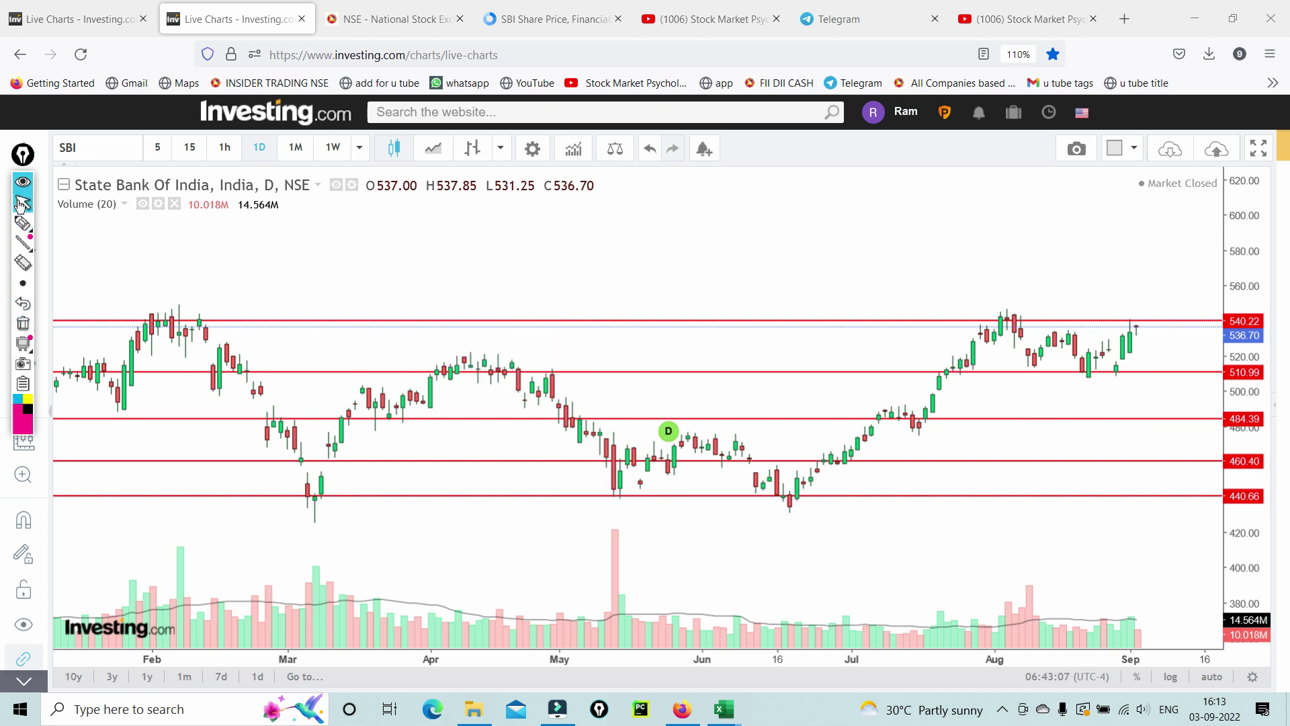
- Widen the daily chart's date range and tick the November, February, August and September highs at the 540.22 level with the pen
scroll(249, 328, down, 2)
scroll(249, 328, down, 2)
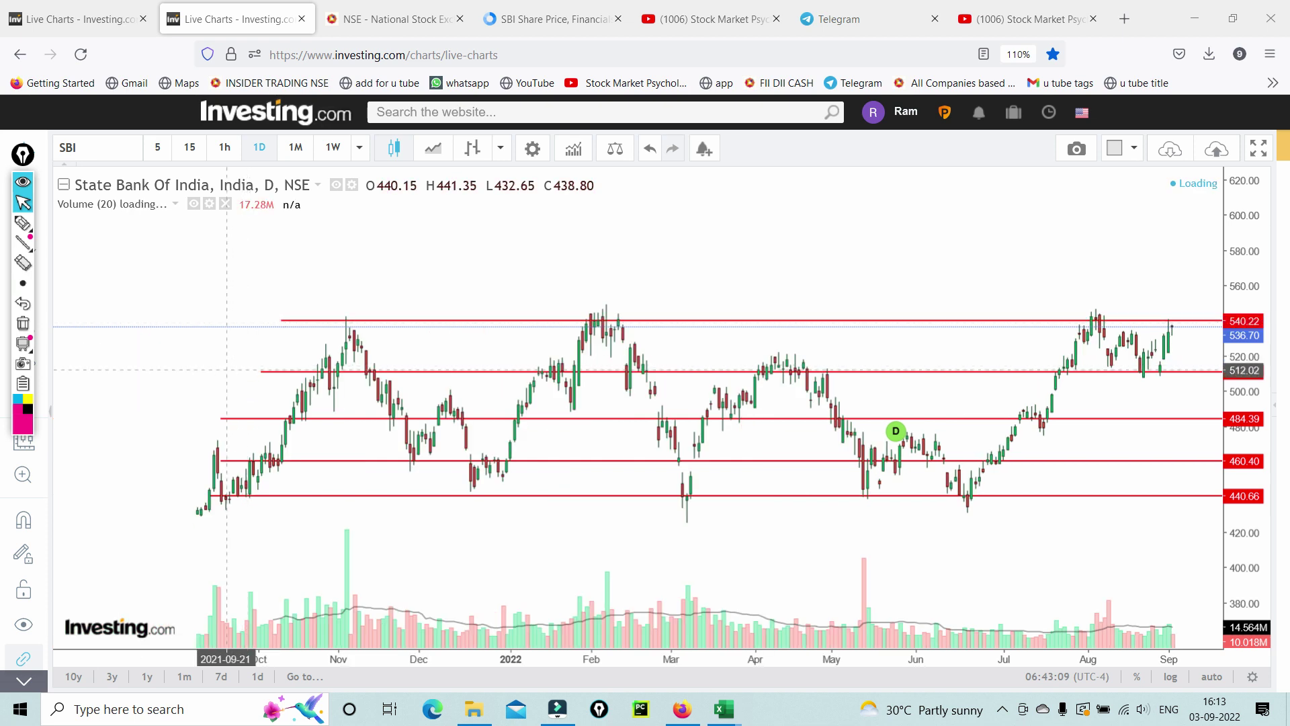
click(23, 224)
drag(334, 323, 428, 283)
drag(571, 310, 659, 251)
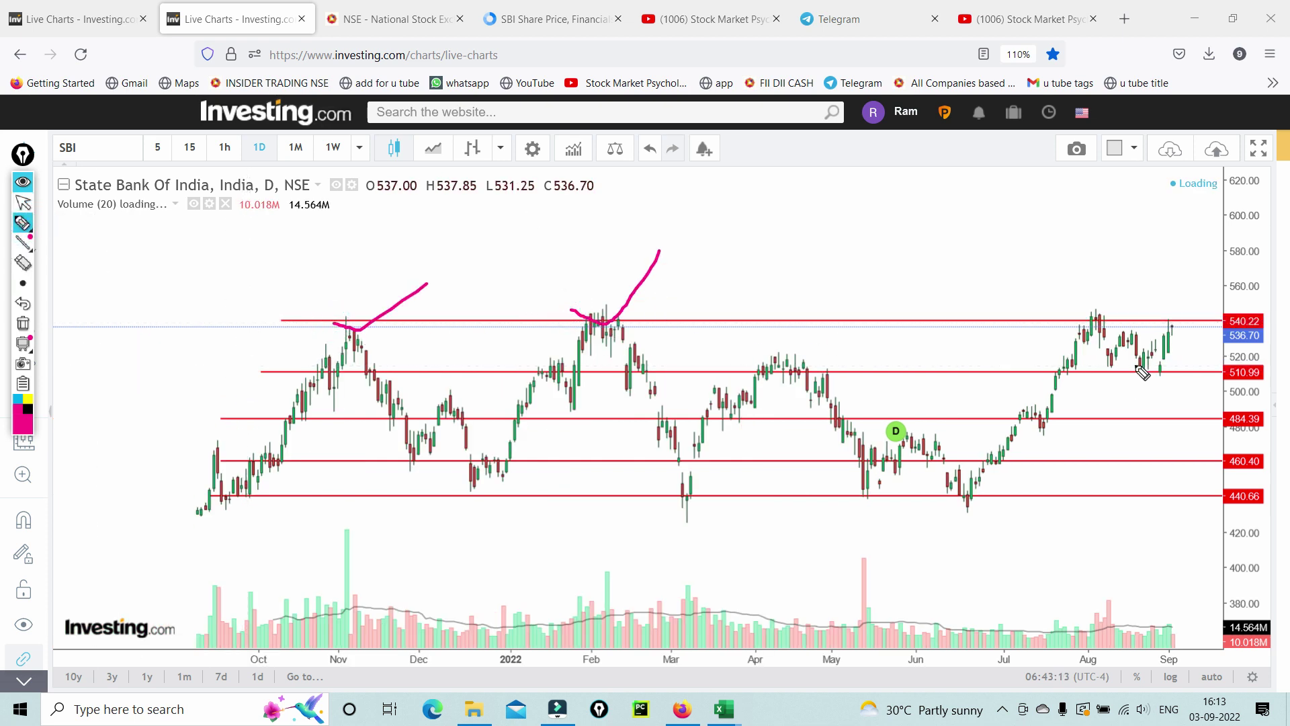
mouse_move(1100, 316)
mouse_down()
mouse_move(1166, 302)
mouse_move(1181, 277)
mouse_move(1176, 327)
mouse_move(1209, 293)
mouse_up()
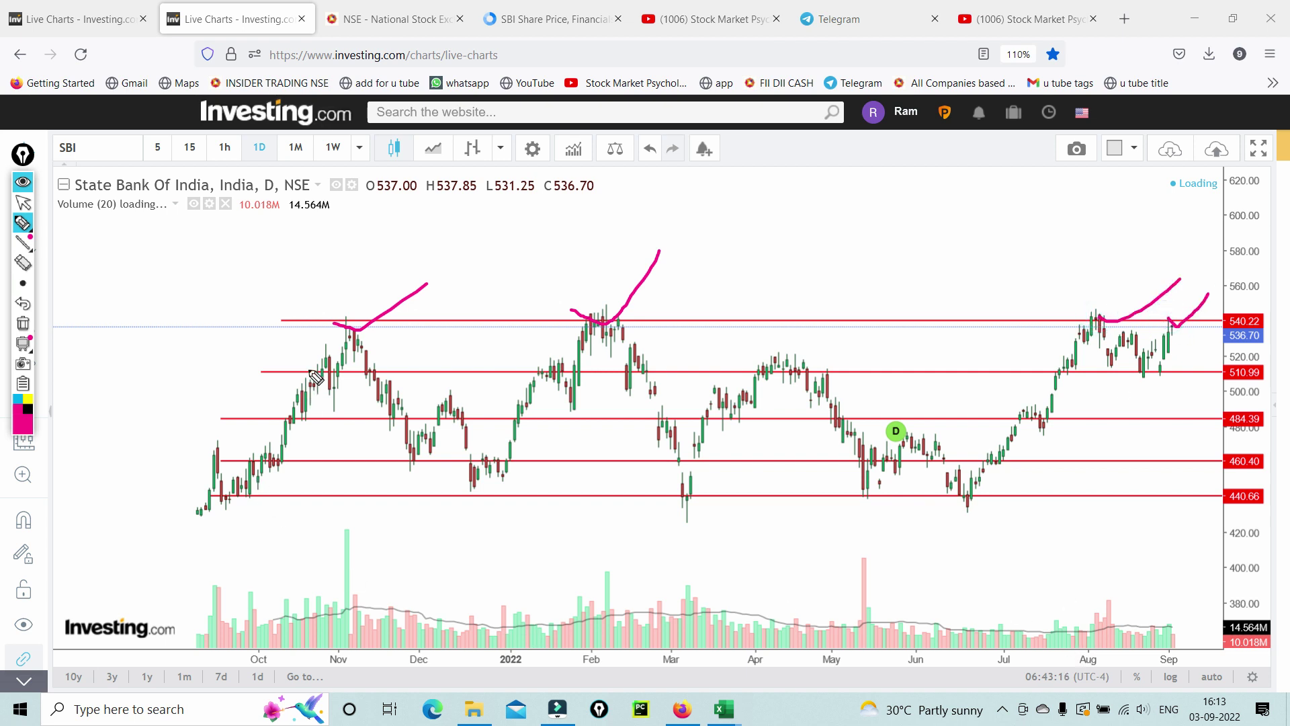
drag(348, 327, 363, 311)
- Circle and tick the volume bars beneath the November, February and August peaks, and clear all pen marks
mouse_move(374, 592)
mouse_down()
mouse_move(390, 612)
mouse_move(353, 576)
mouse_move(458, 581)
mouse_up()
mouse_move(589, 608)
mouse_down()
mouse_move(669, 608)
mouse_move(593, 611)
mouse_up()
mouse_move(1094, 617)
mouse_down()
mouse_move(1116, 592)
mouse_move(1129, 617)
mouse_move(1094, 615)
mouse_move(1153, 536)
mouse_up()
drag(608, 597, 741, 481)
mouse_move(408, 579)
mouse_down()
mouse_move(483, 595)
mouse_move(531, 519)
mouse_up()
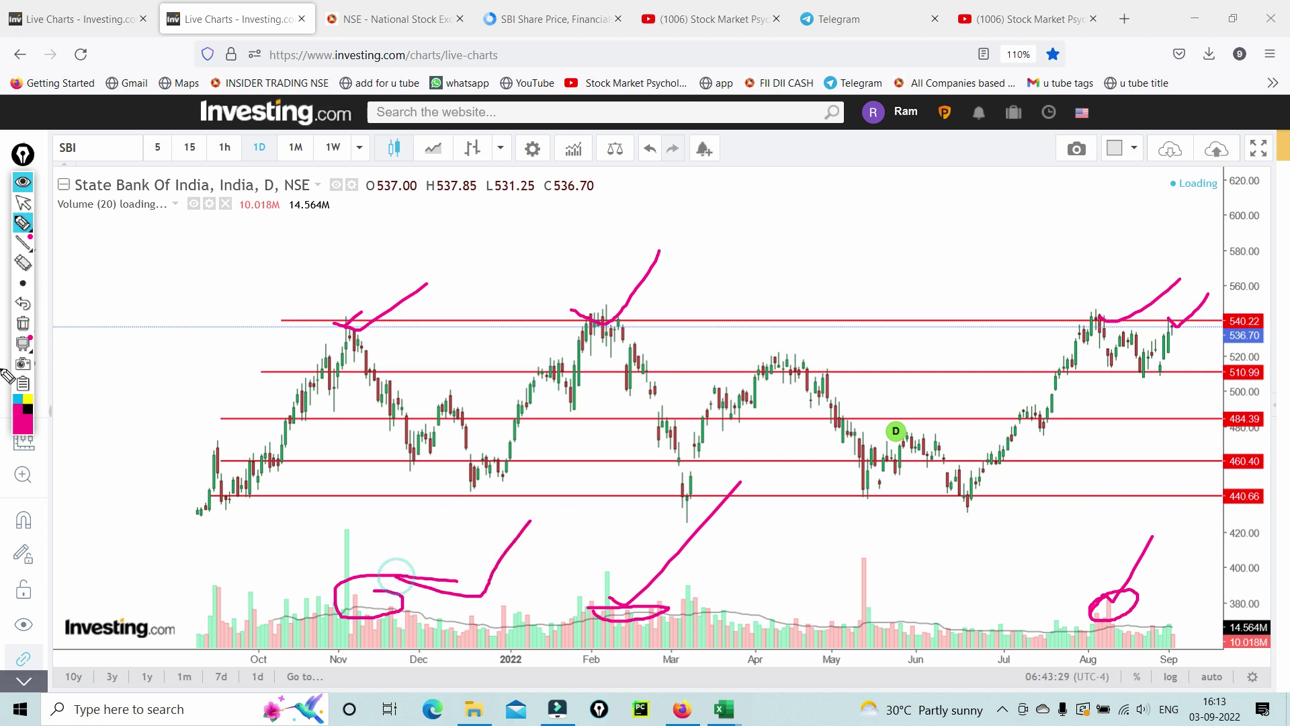
click(23, 202)
click(23, 324)
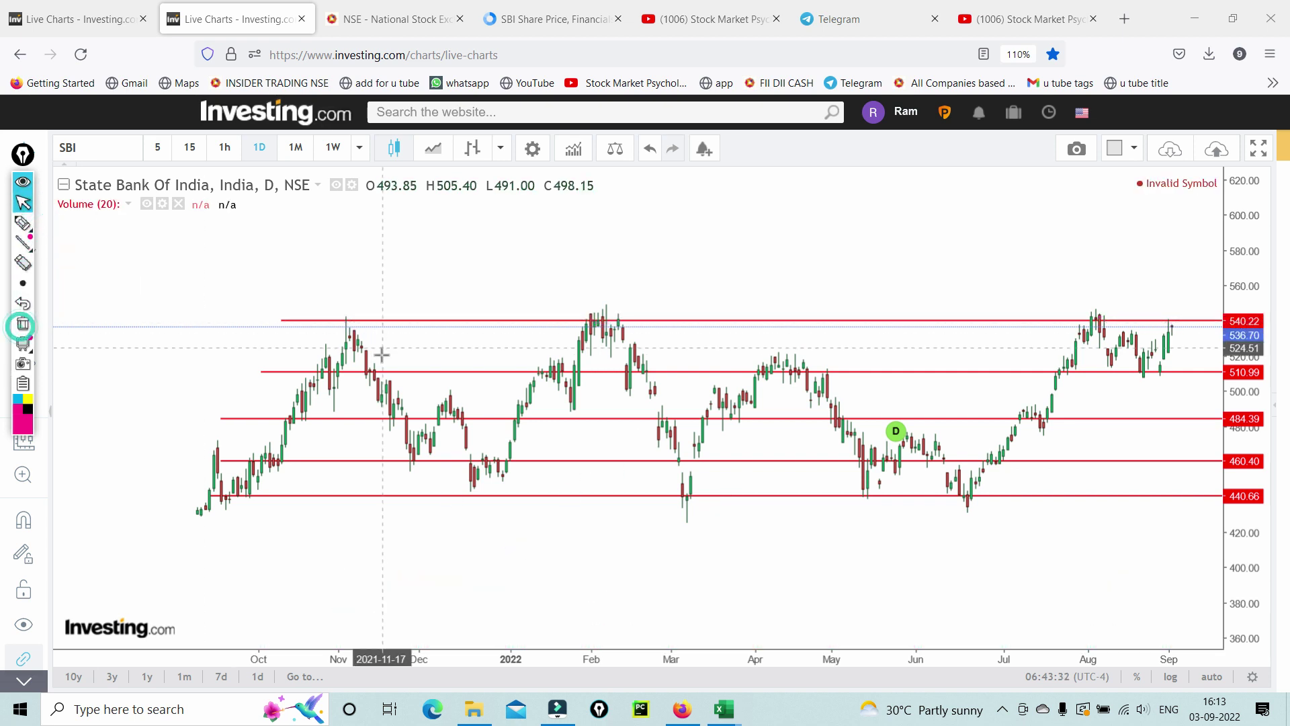
- Try to restore the volume bars by adding the Volume indicator twice, and remove the two duplicates
scroll(381, 354, up, 5)
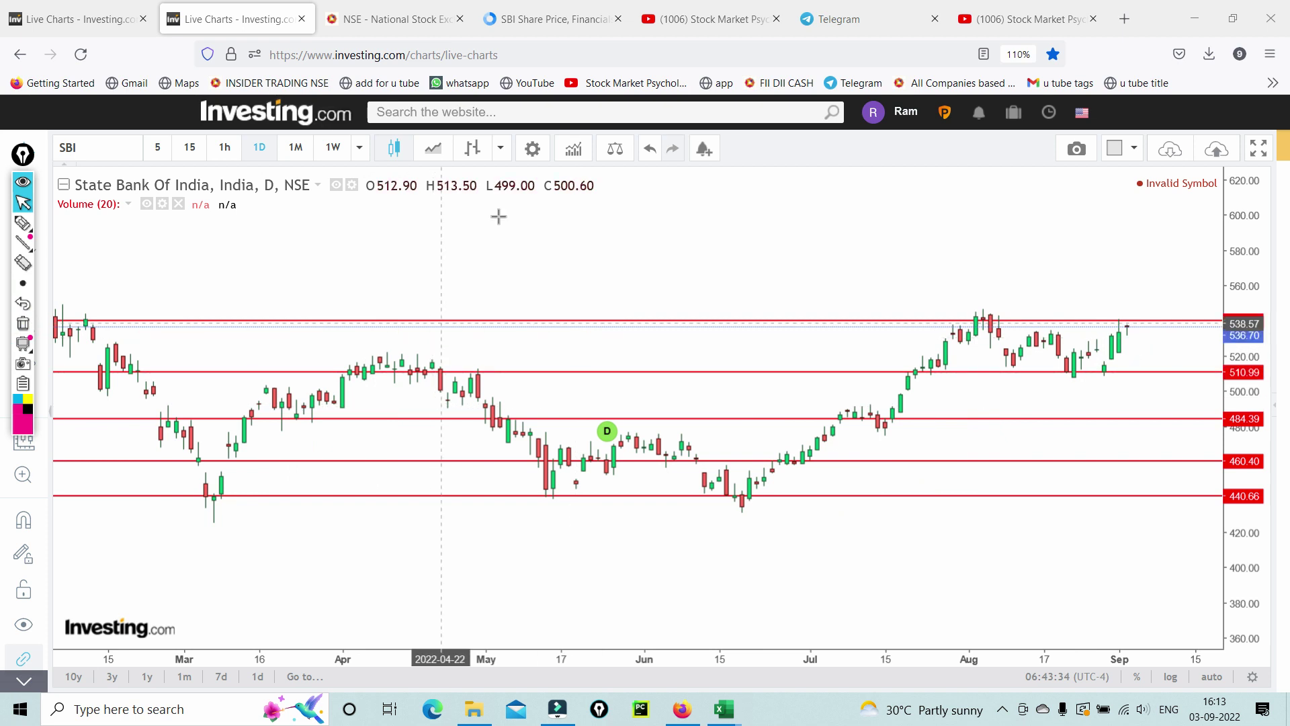
click(580, 150)
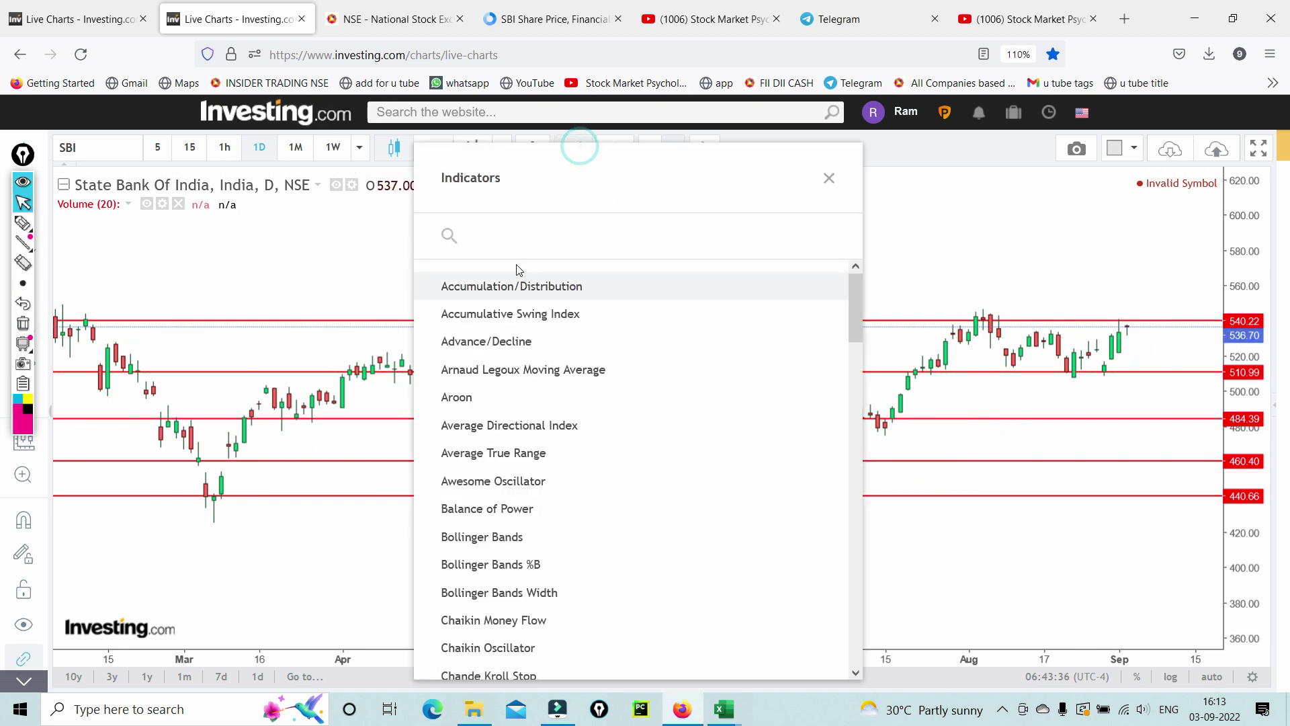
click(508, 244)
text(VOL)
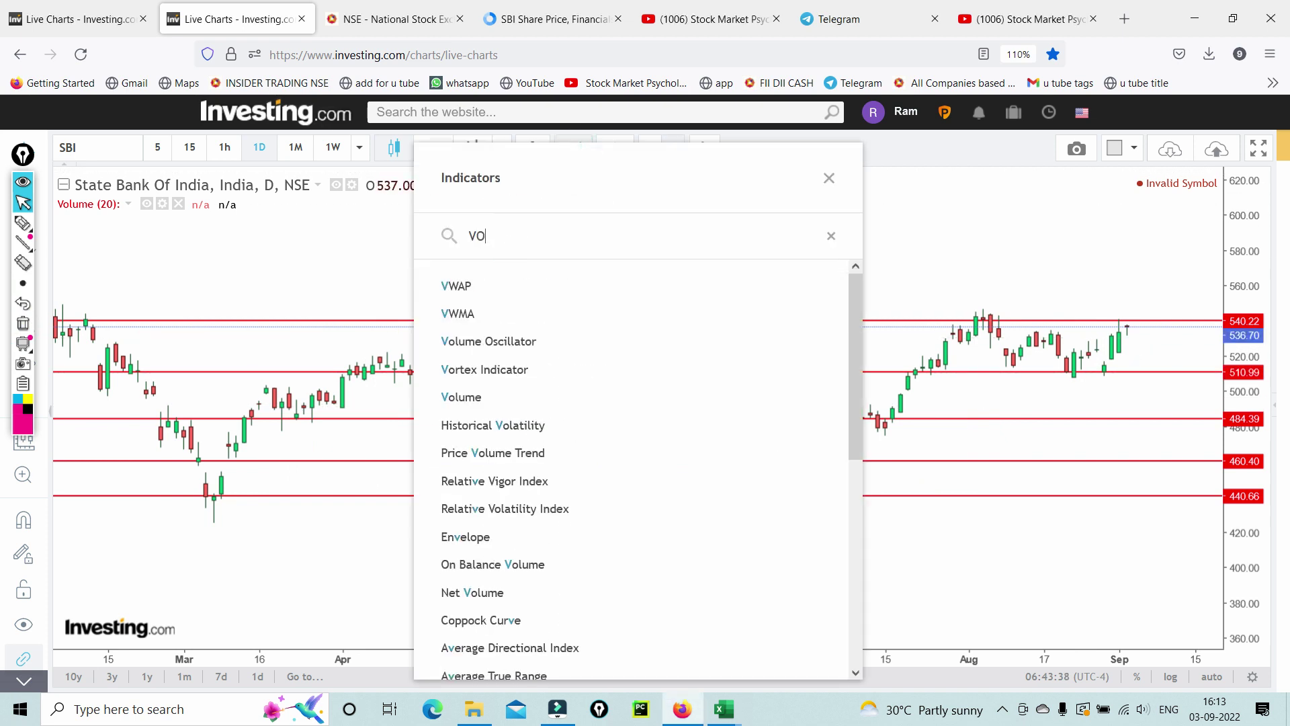
click(467, 313)
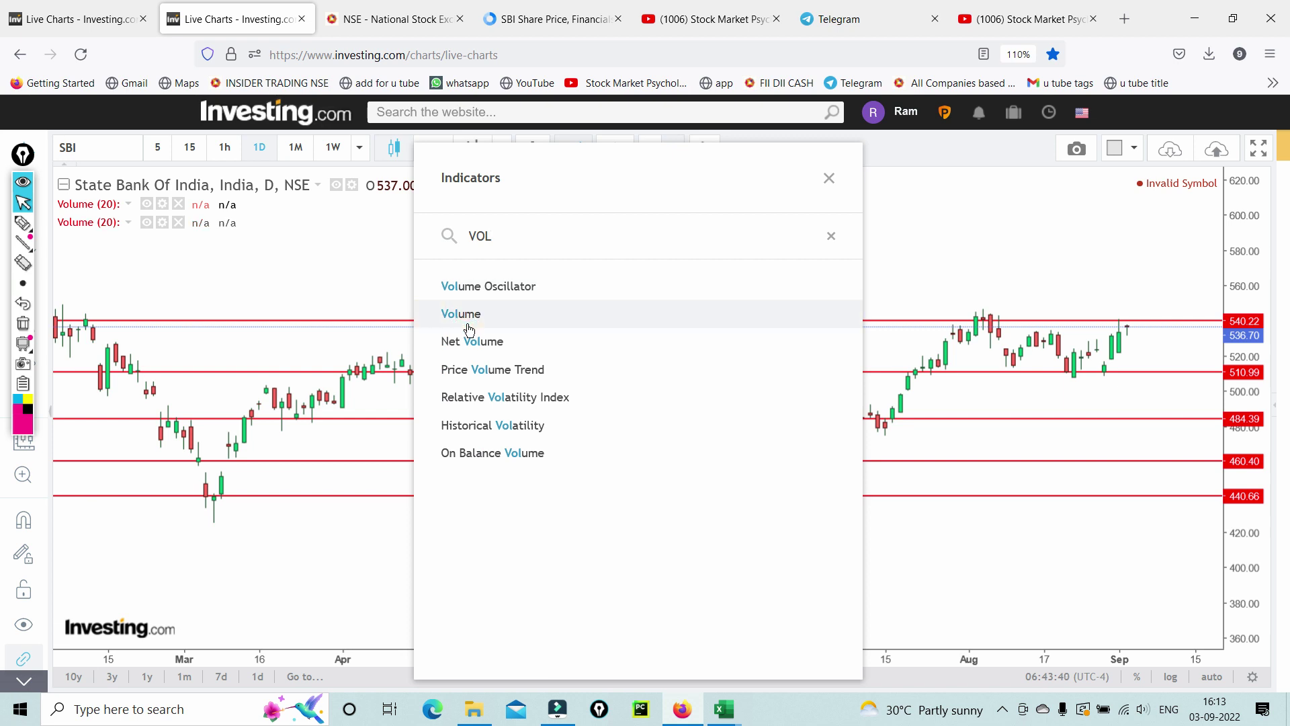
click(469, 316)
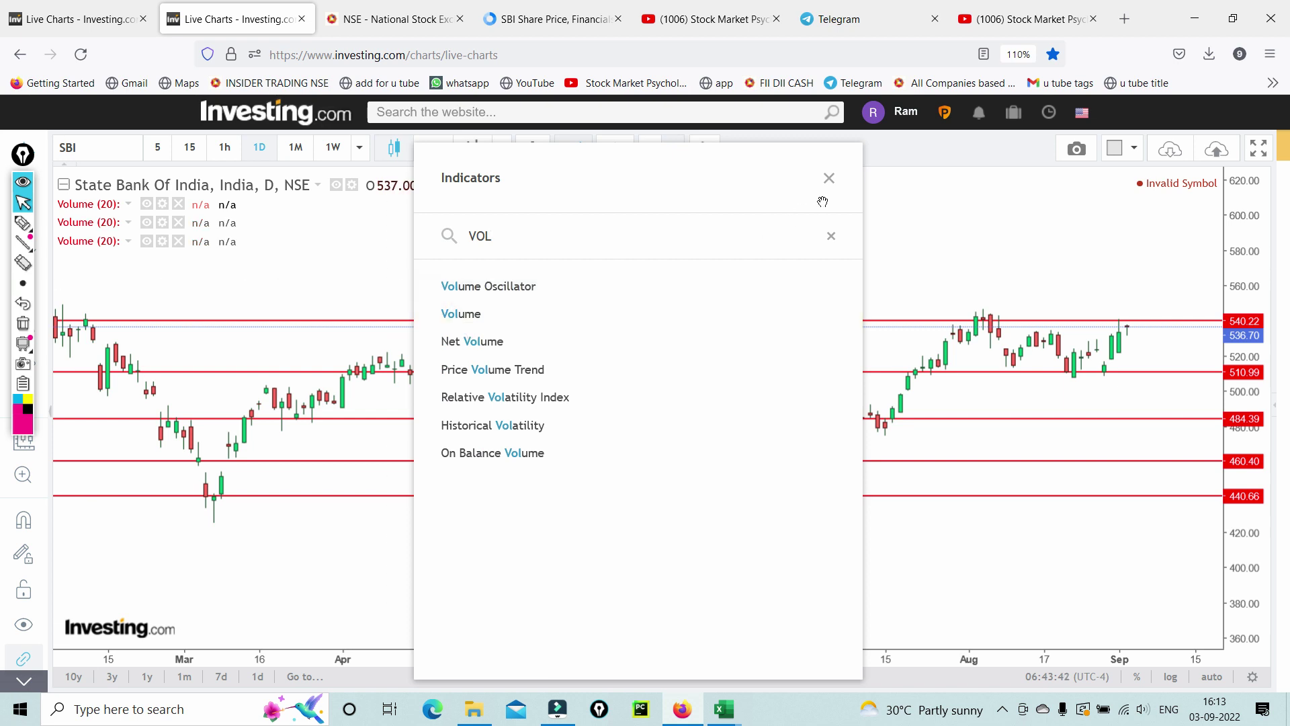
click(829, 178)
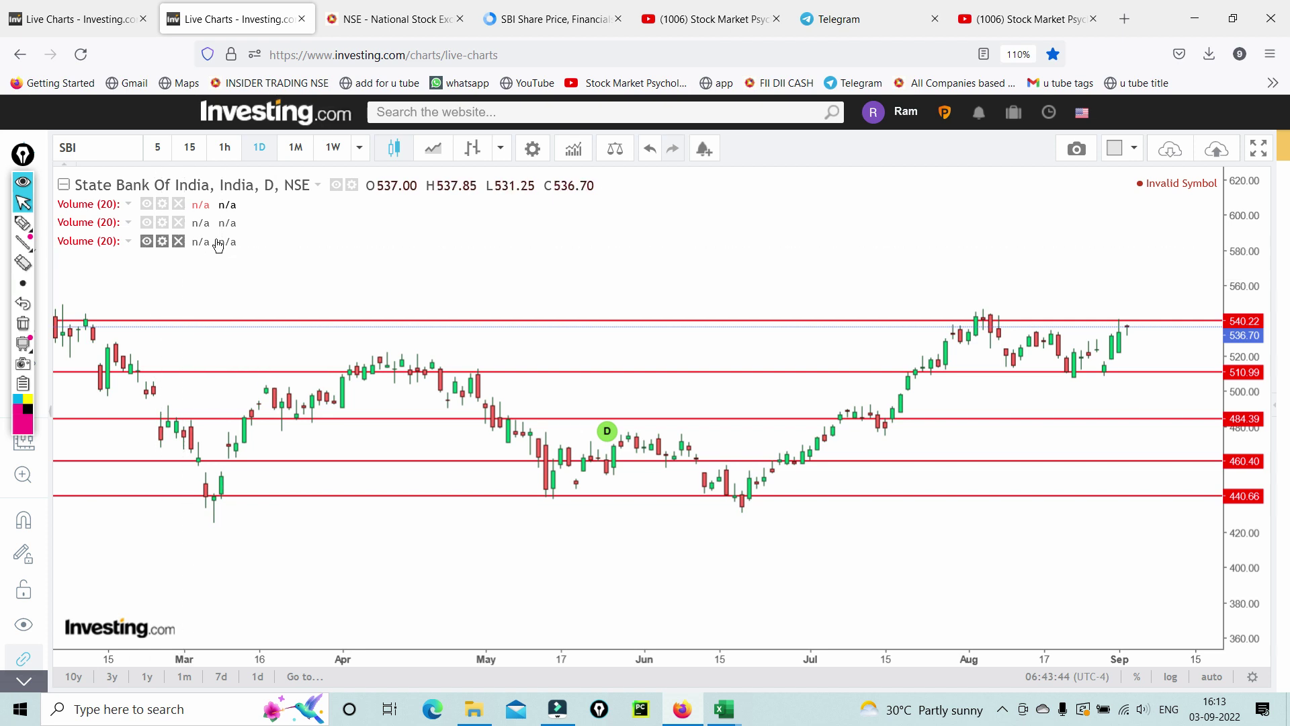
click(177, 241)
click(179, 223)
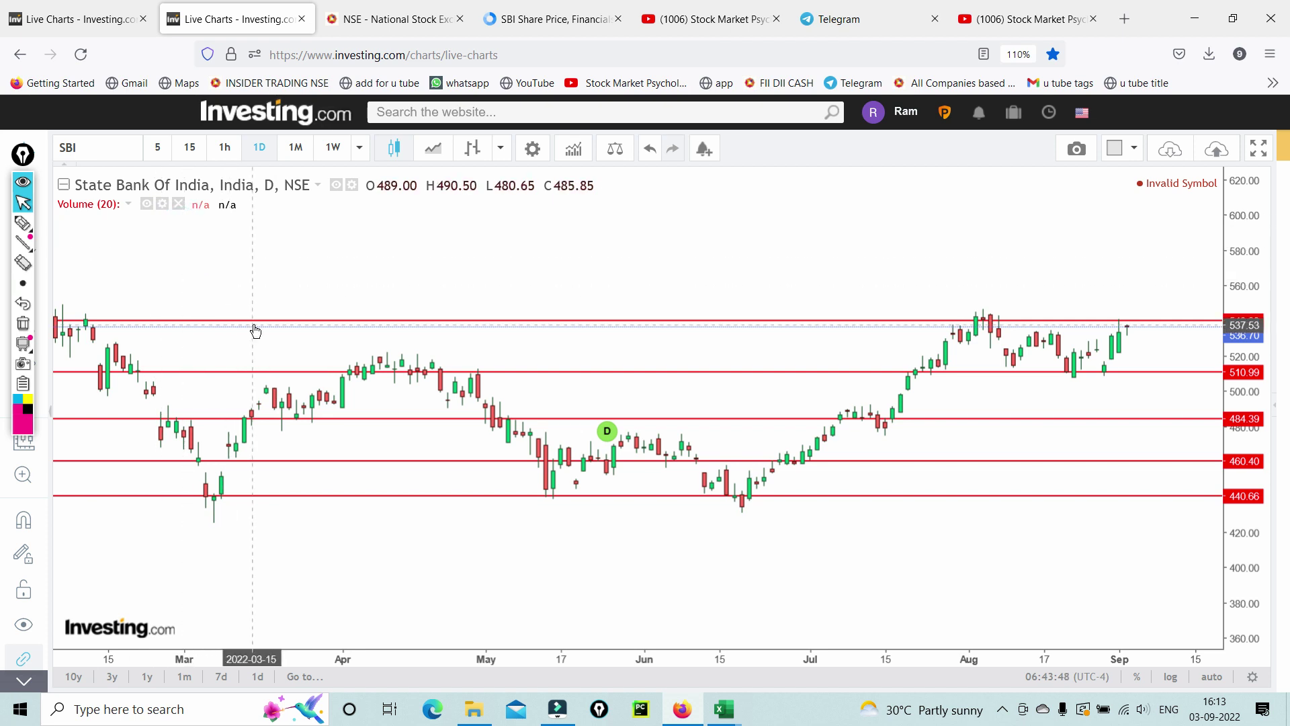
- Remove the remaining Volume indicator from the SBI chart and add a fresh Volume indicator
scroll(254, 331, down, 2)
click(178, 204)
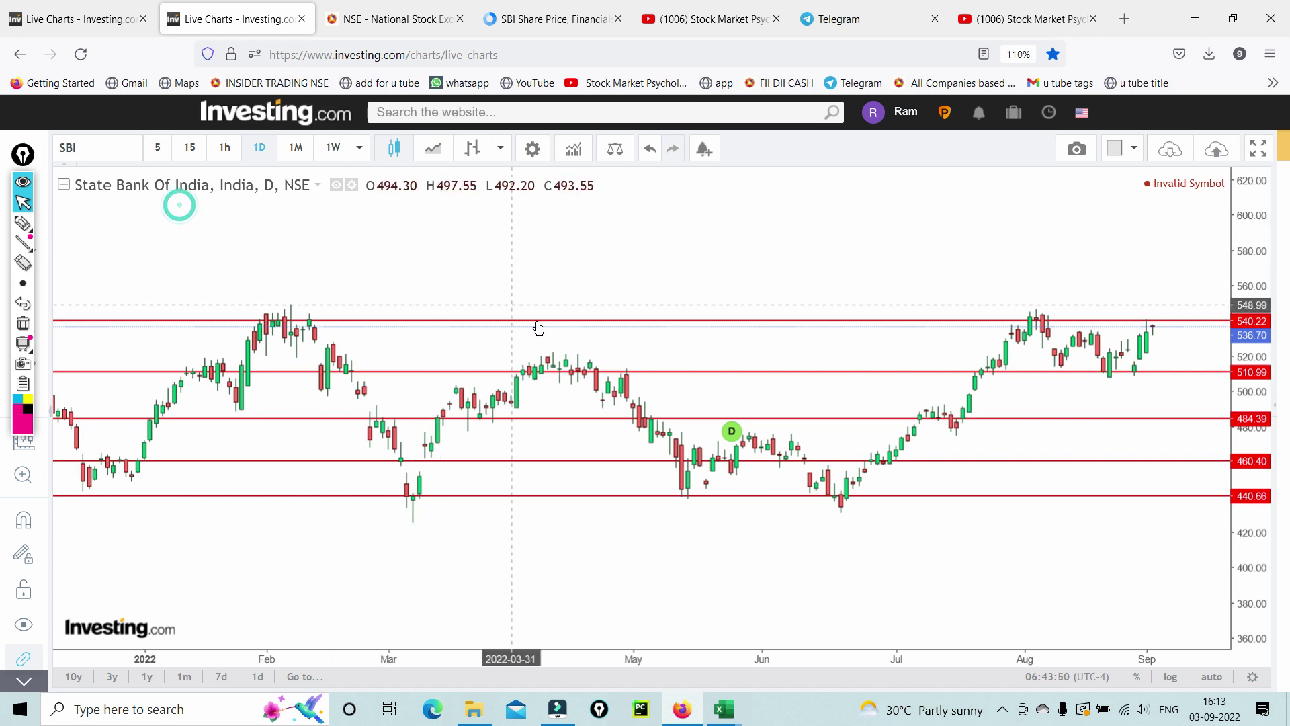
click(575, 149)
click(516, 243)
text(VOL)
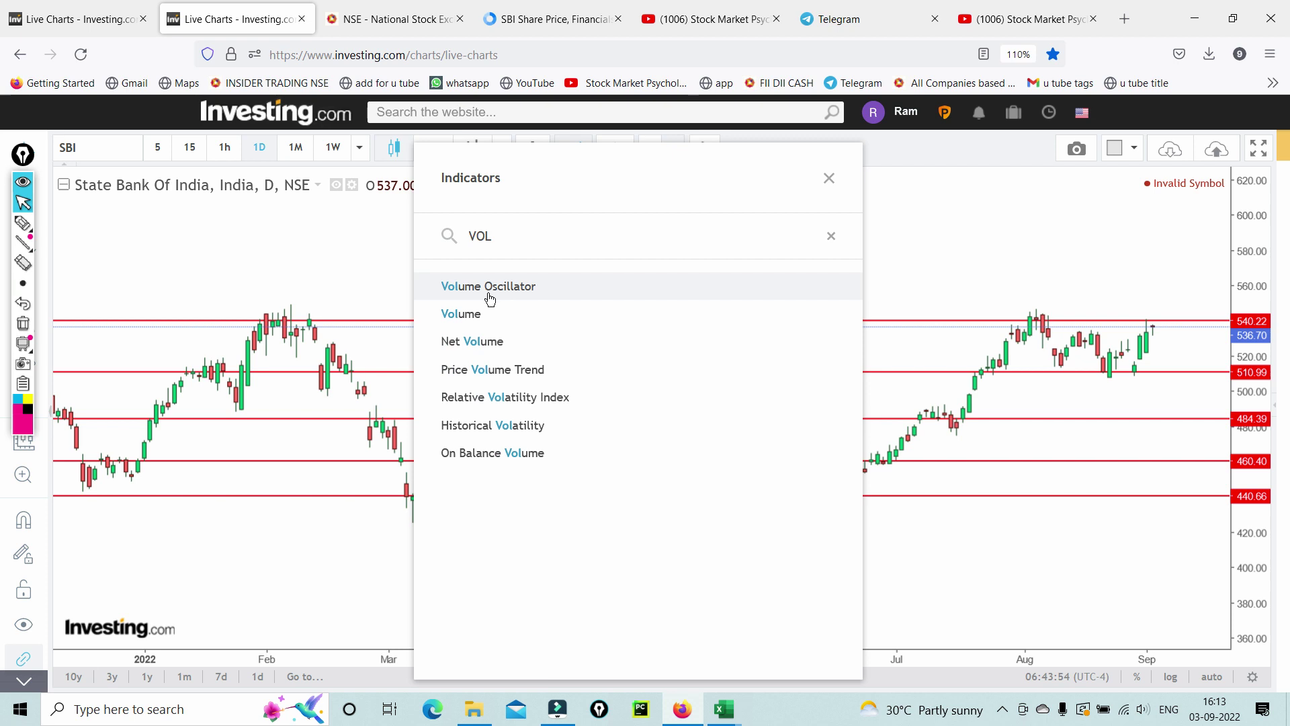
click(463, 319)
click(893, 216)
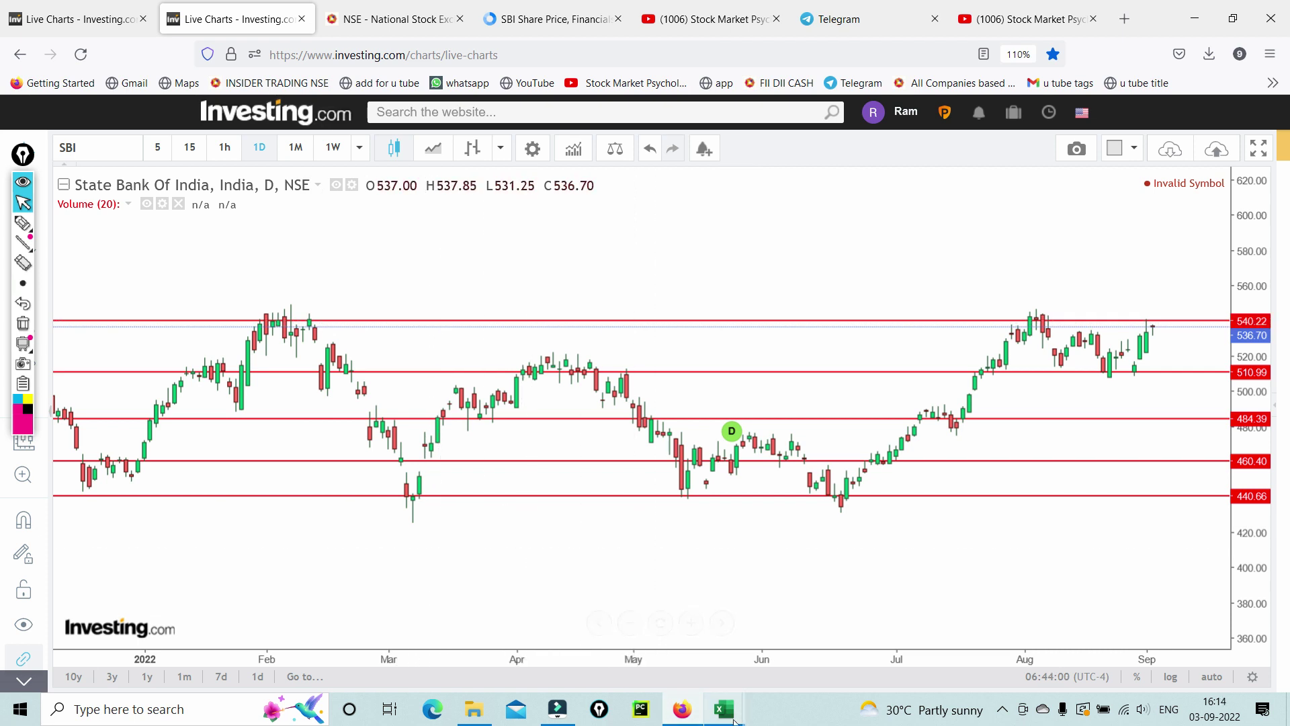
- Switch to the STOCK workbook in Excel and move the annotation toolbar to the screen's edge, away from the option data
mouse_move(733, 711)
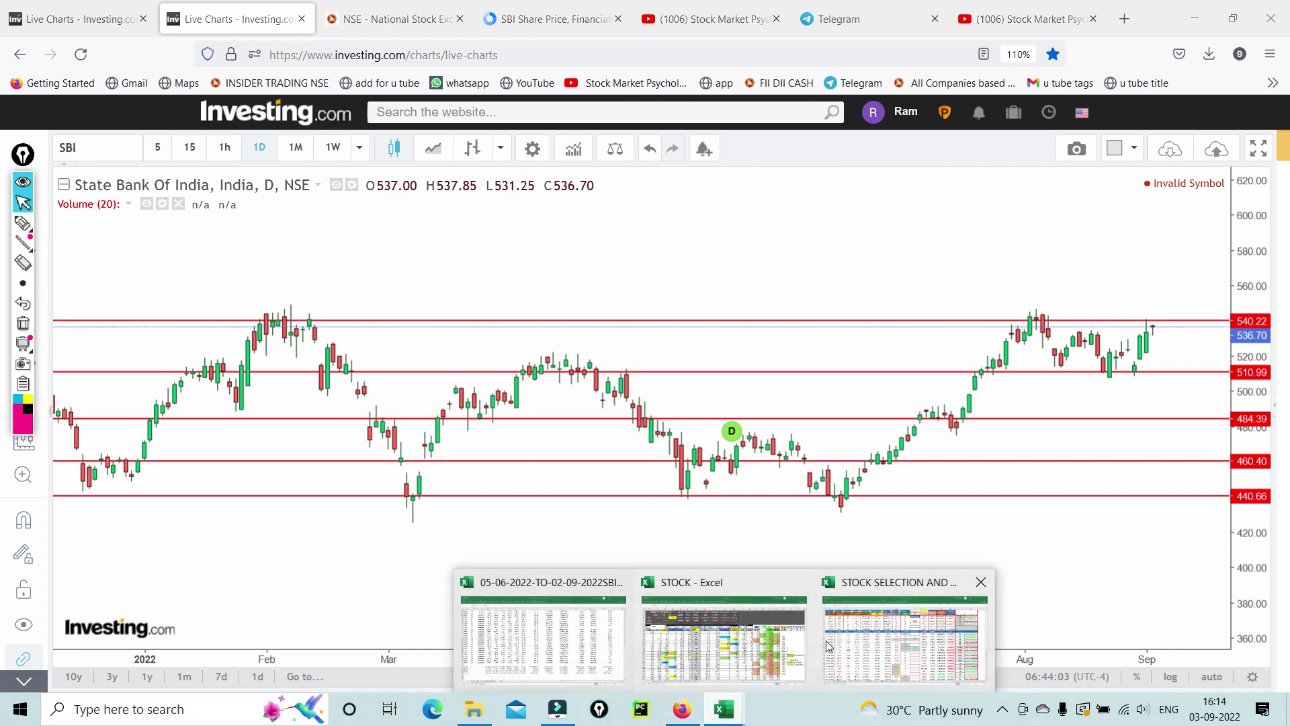
click(775, 671)
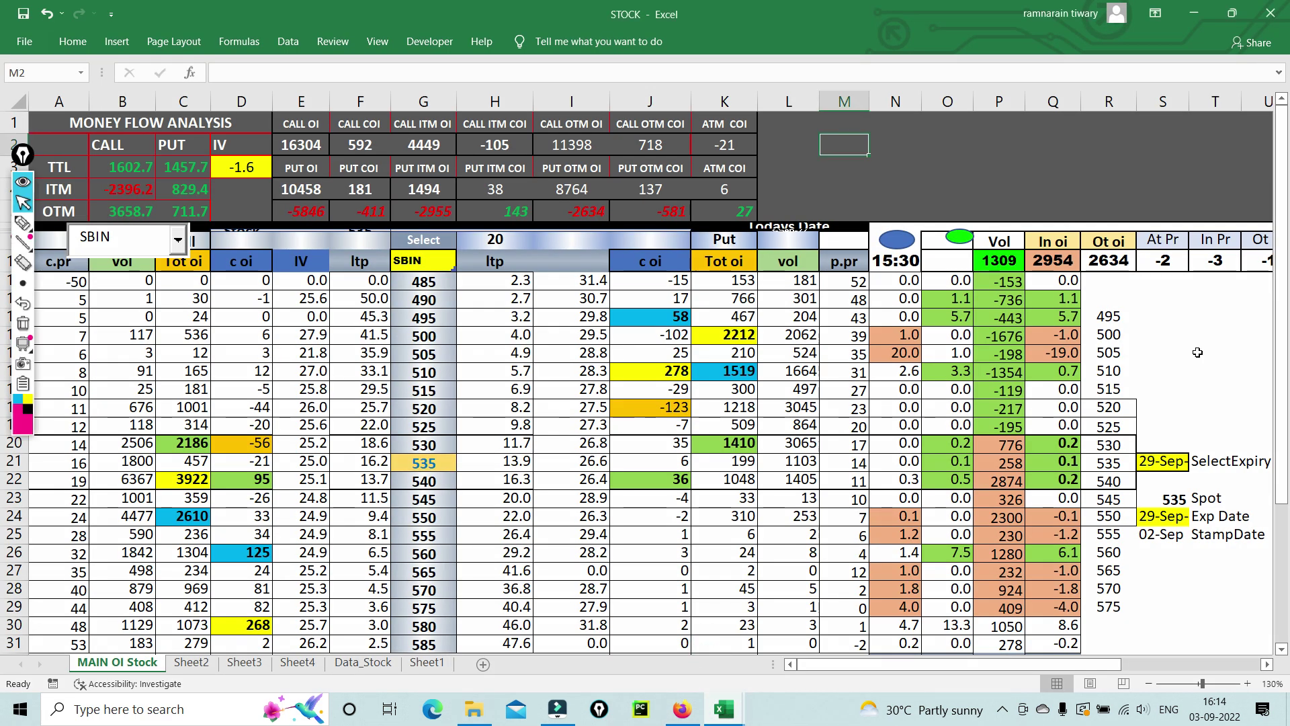
drag(23, 155, 7, 128)
- Mark the total, ITM and OTM call and put values in the Money Flow Analysis table with the pen, and clear the marks
click(8, 199)
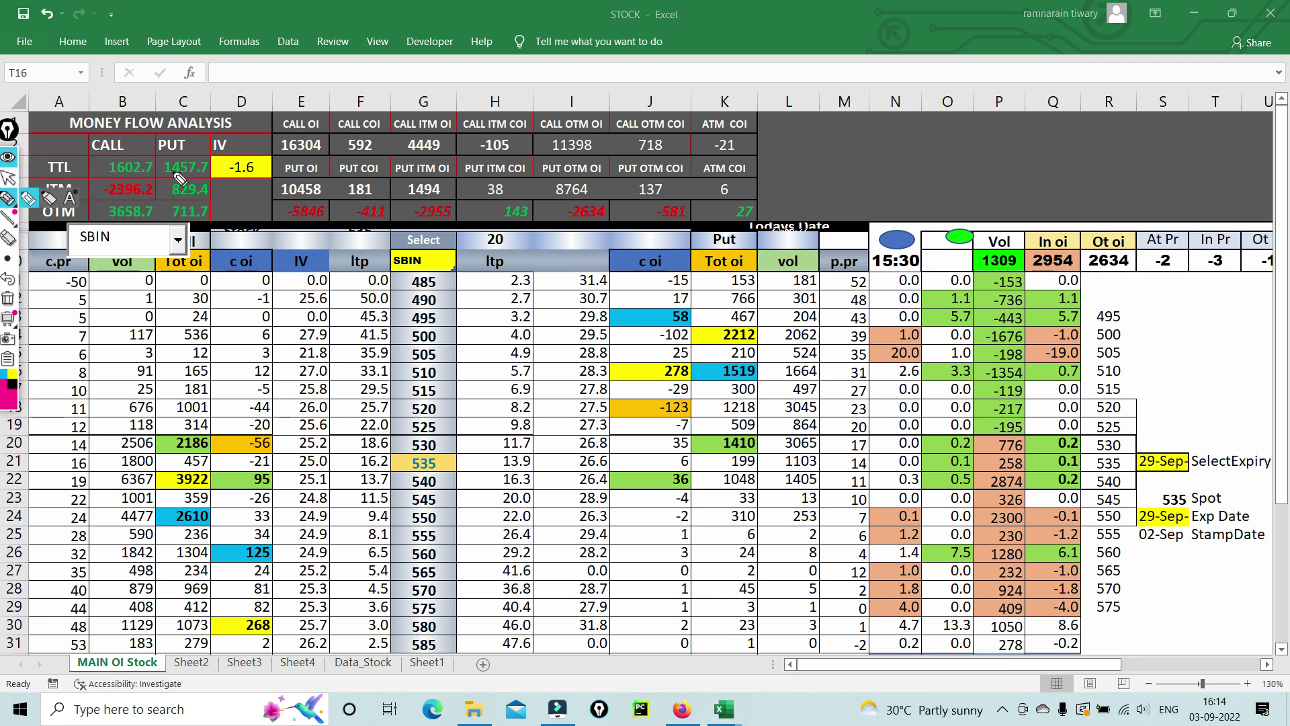
mouse_move(105, 145)
mouse_down()
mouse_move(114, 157)
mouse_move(210, 79)
mouse_up()
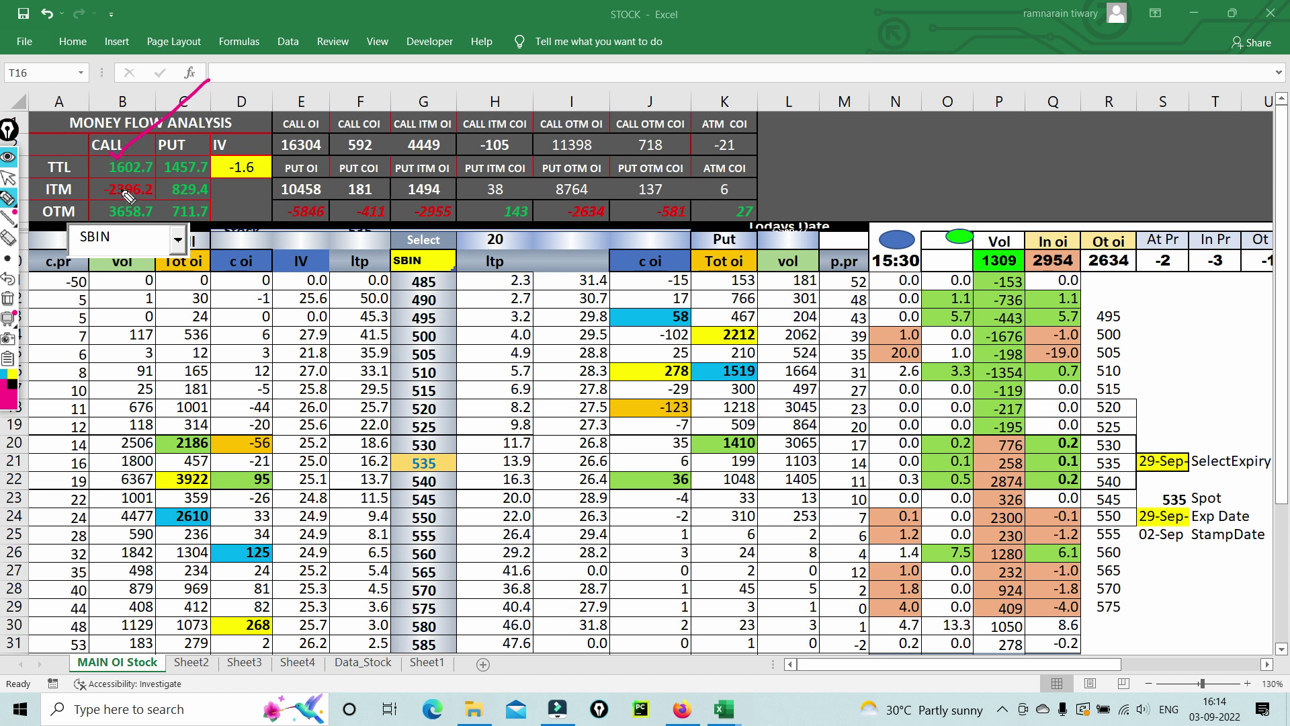
mouse_move(166, 156)
mouse_down()
mouse_move(214, 174)
mouse_move(192, 120)
mouse_up()
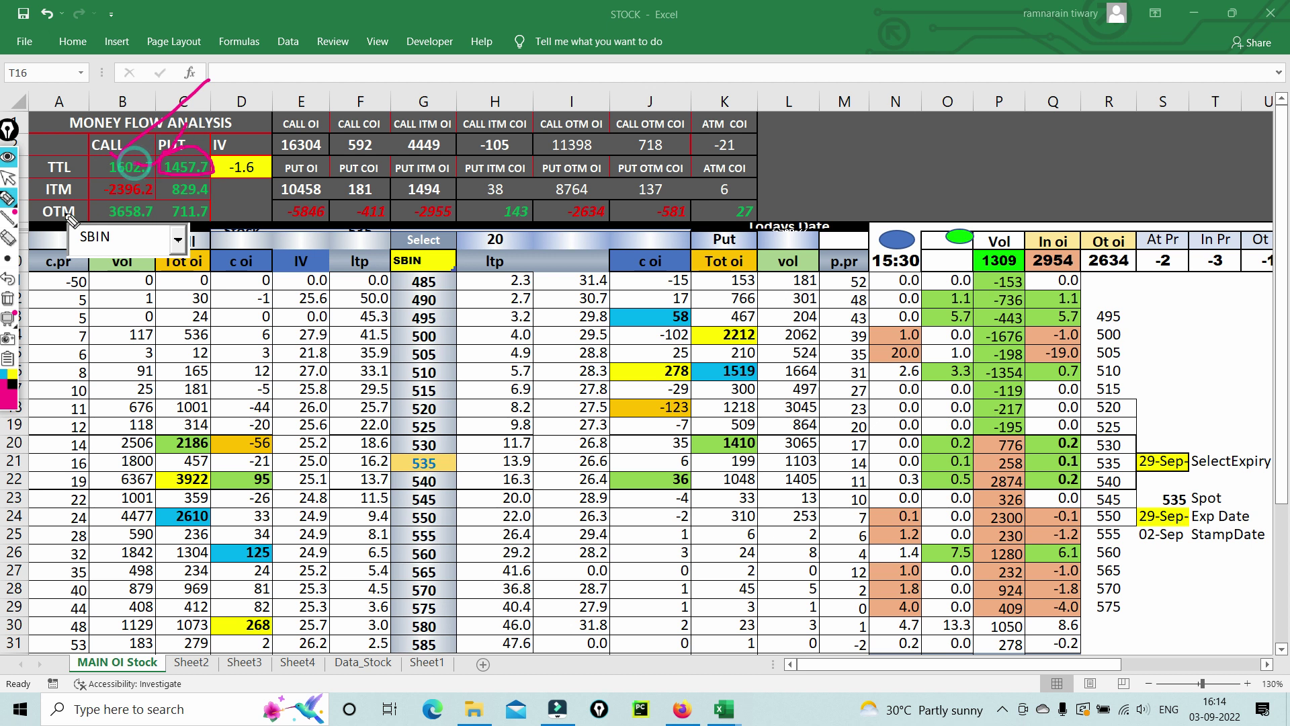
drag(92, 191, 262, 90)
drag(106, 212, 187, 189)
click(8, 300)
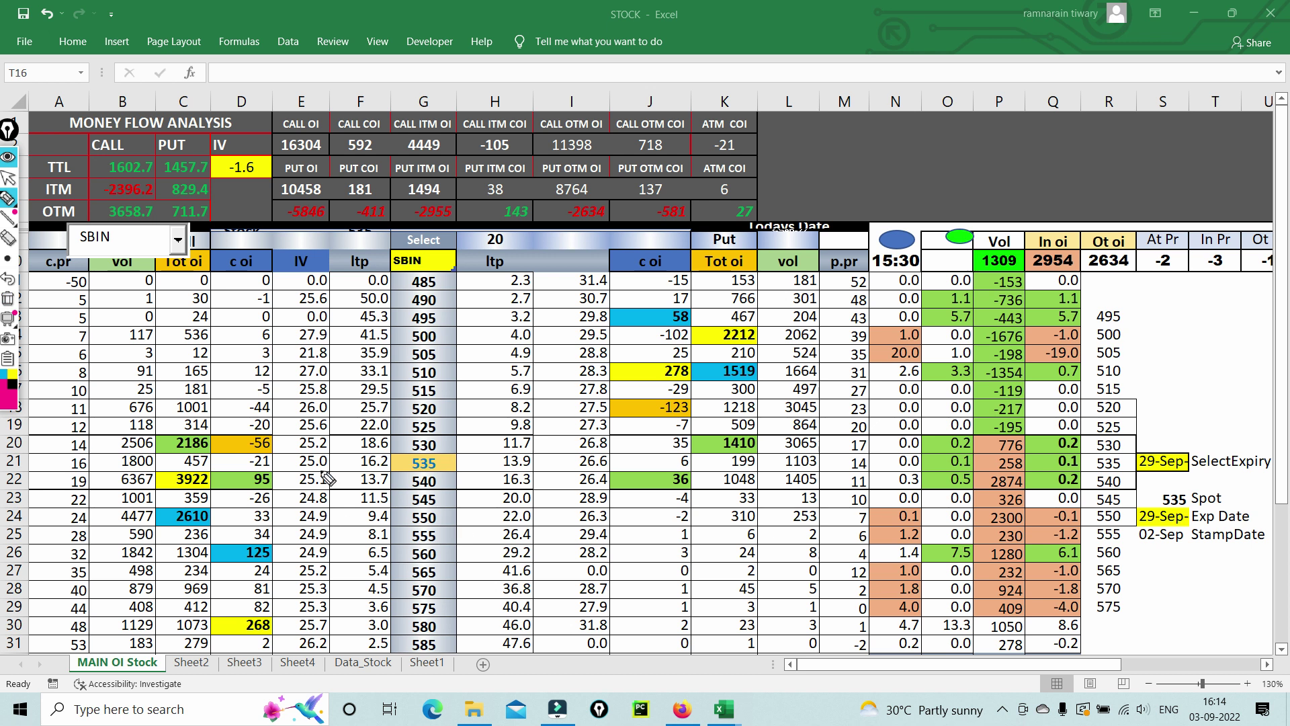
- Circle the 535 strike and the call-side changes in open interest at the 540, 560 and 580 strikes
mouse_move(389, 454)
mouse_down()
mouse_move(452, 463)
mouse_move(432, 485)
mouse_move(387, 479)
mouse_move(430, 448)
mouse_move(468, 446)
mouse_up()
drag(468, 462, 439, 463)
drag(546, 464, 468, 464)
mouse_move(227, 479)
mouse_down()
mouse_move(296, 467)
mouse_move(279, 501)
mouse_move(268, 481)
mouse_up()
mouse_move(229, 542)
mouse_down()
mouse_move(279, 548)
mouse_move(241, 568)
mouse_move(289, 539)
mouse_up()
mouse_move(244, 618)
mouse_down()
mouse_move(296, 609)
mouse_move(289, 637)
mouse_move(229, 628)
mouse_move(282, 613)
mouse_up()
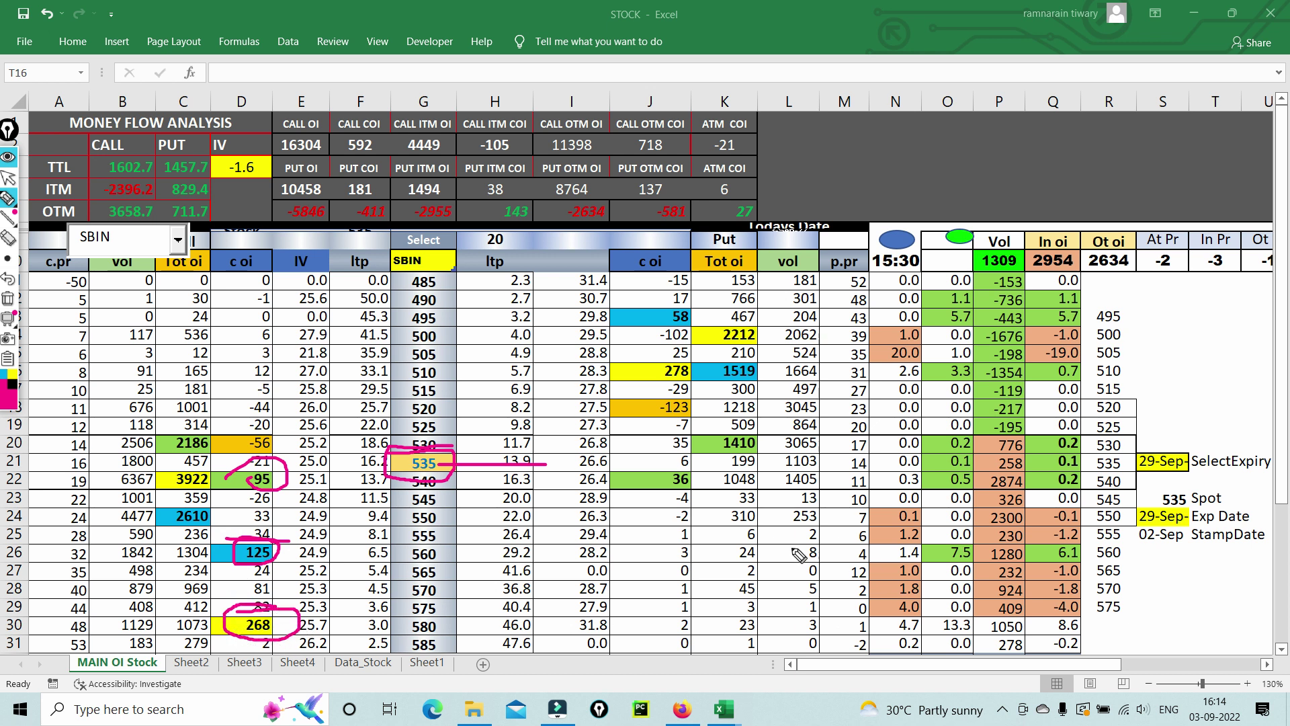
- Loop the put OI changes for strikes 550 to 580 and the call OI changes below 530, and clear all marks
mouse_move(664, 515)
mouse_down()
mouse_move(674, 616)
mouse_move(732, 622)
mouse_move(739, 541)
mouse_move(692, 509)
mouse_move(664, 521)
mouse_move(731, 531)
mouse_move(682, 598)
mouse_move(692, 638)
mouse_move(682, 628)
mouse_up()
mouse_move(240, 425)
mouse_down()
mouse_move(236, 351)
mouse_move(304, 363)
mouse_move(296, 420)
mouse_move(231, 430)
mouse_move(246, 385)
mouse_up()
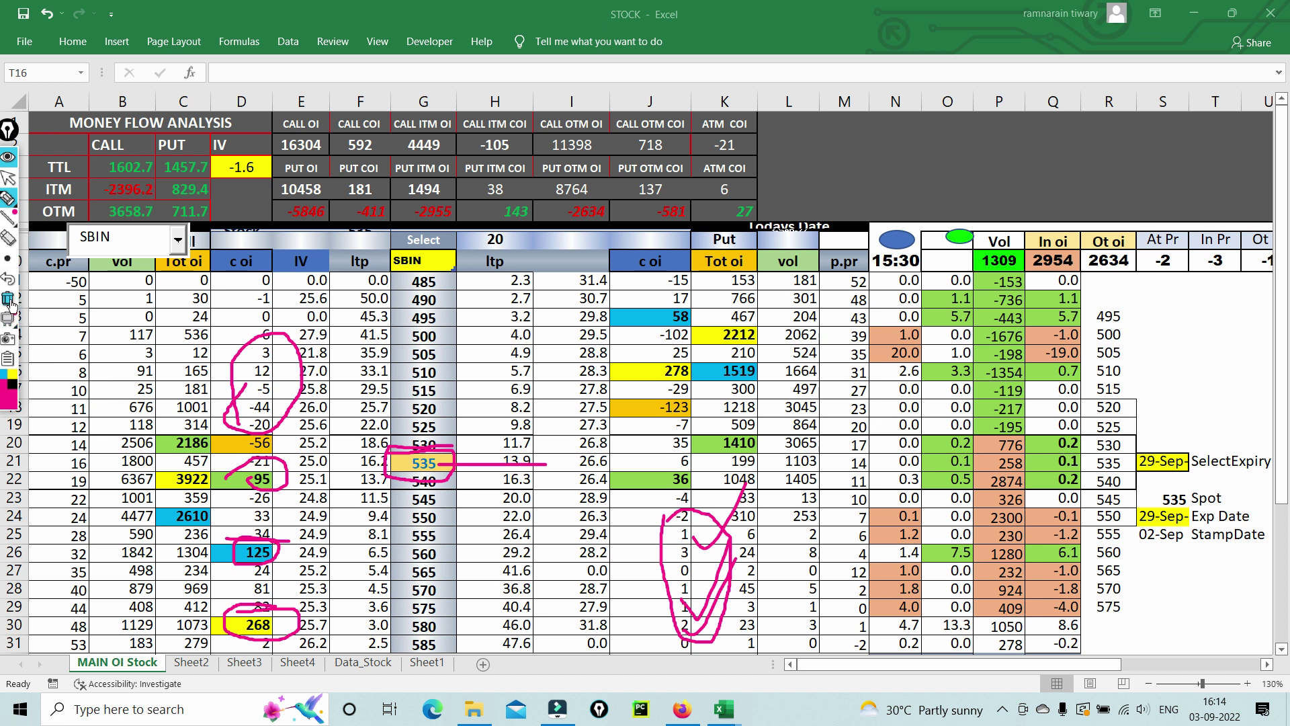
click(8, 299)
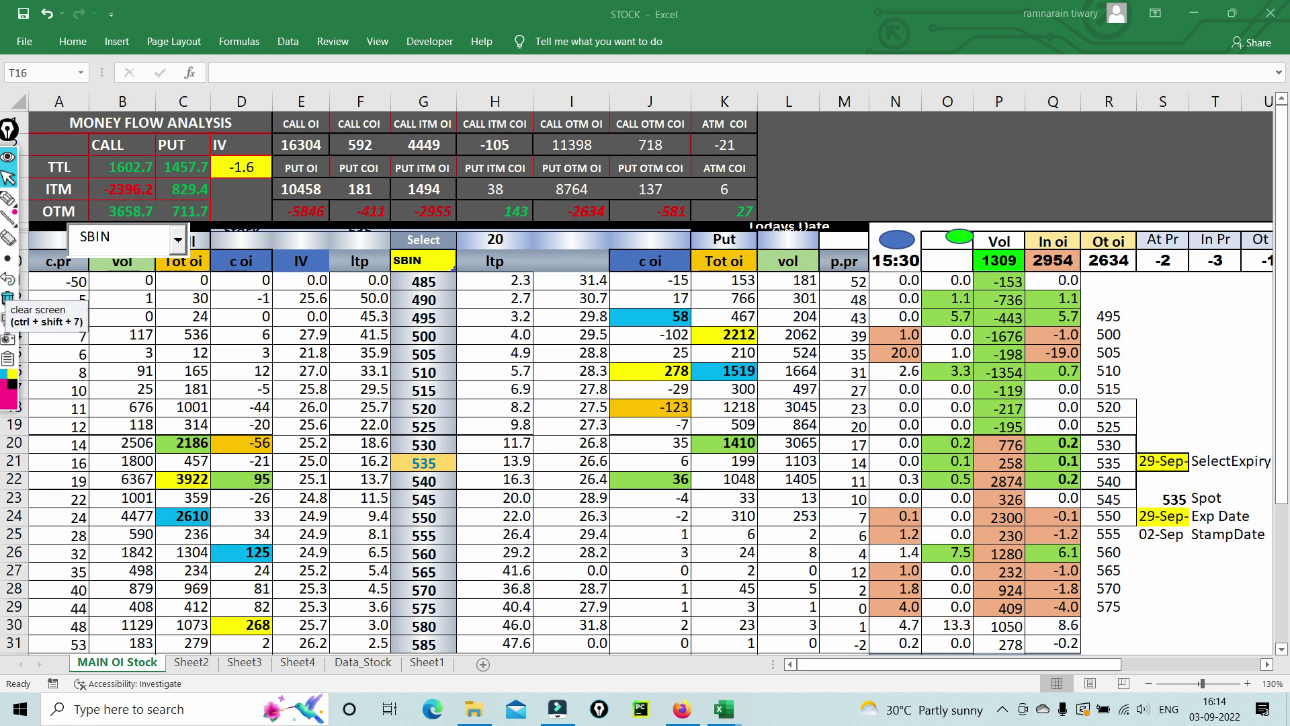
- Mark the CALL OI and PUT OI totals with the pen, and tick the CALL COI and PUT COI values
click(8, 217)
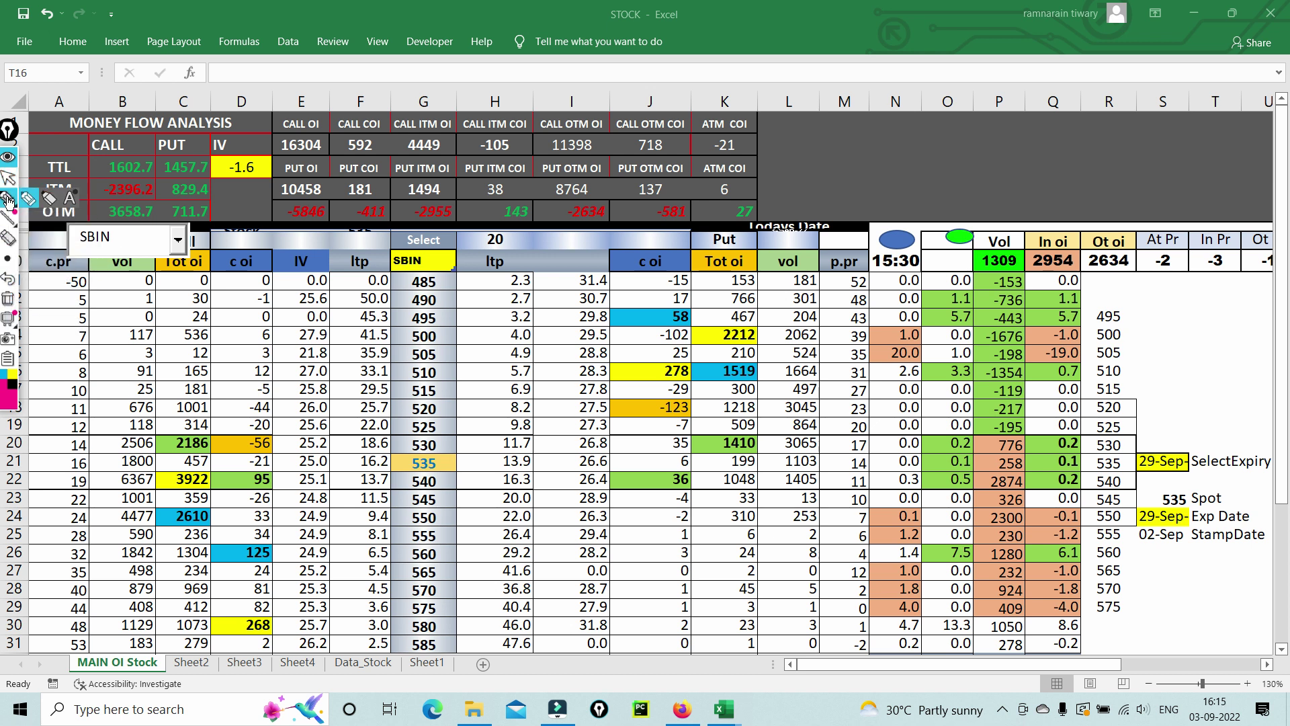
click(28, 227)
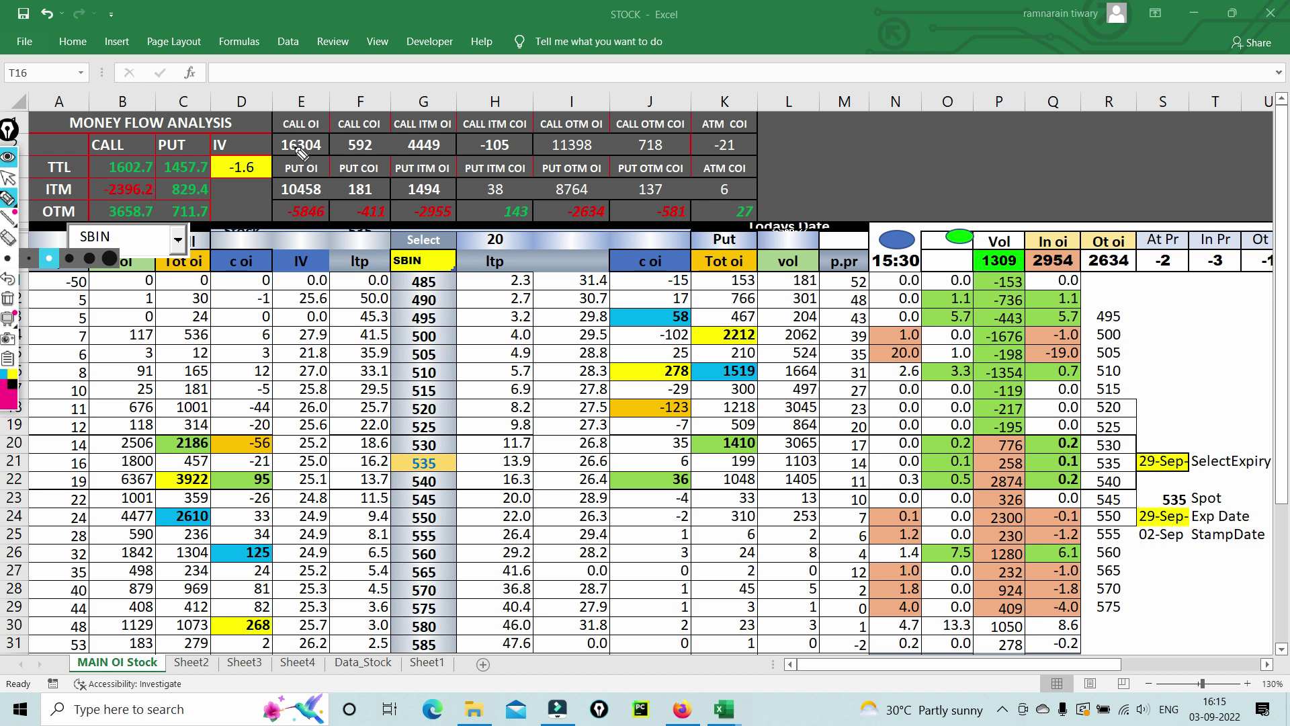
mouse_move(295, 132)
mouse_down()
mouse_move(302, 141)
mouse_move(322, 116)
mouse_up()
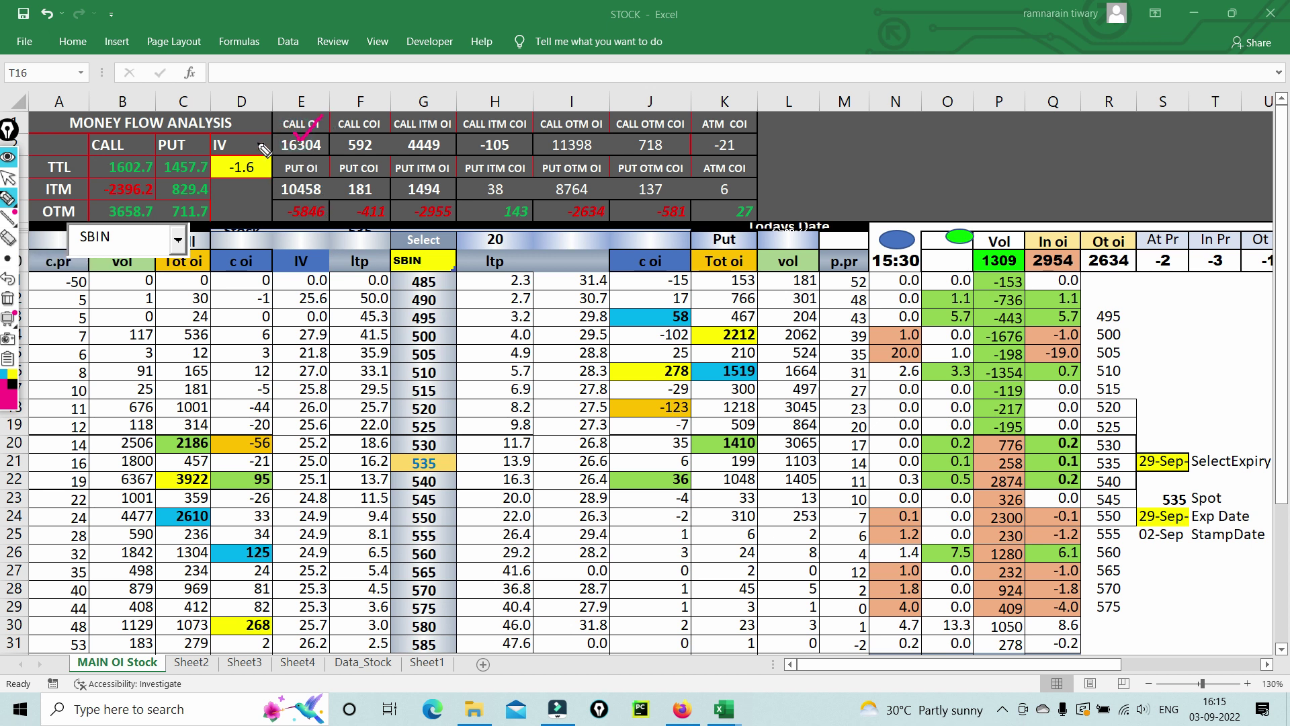
mouse_move(282, 161)
mouse_down()
mouse_move(317, 167)
mouse_move(341, 142)
mouse_move(281, 137)
mouse_up()
mouse_move(276, 187)
mouse_down()
mouse_move(324, 176)
mouse_move(338, 203)
mouse_up()
mouse_move(269, 215)
mouse_down()
mouse_move(346, 151)
mouse_move(309, 219)
mouse_up()
mouse_move(370, 153)
mouse_down()
mouse_move(415, 123)
mouse_move(430, 93)
mouse_up()
drag(367, 194, 422, 159)
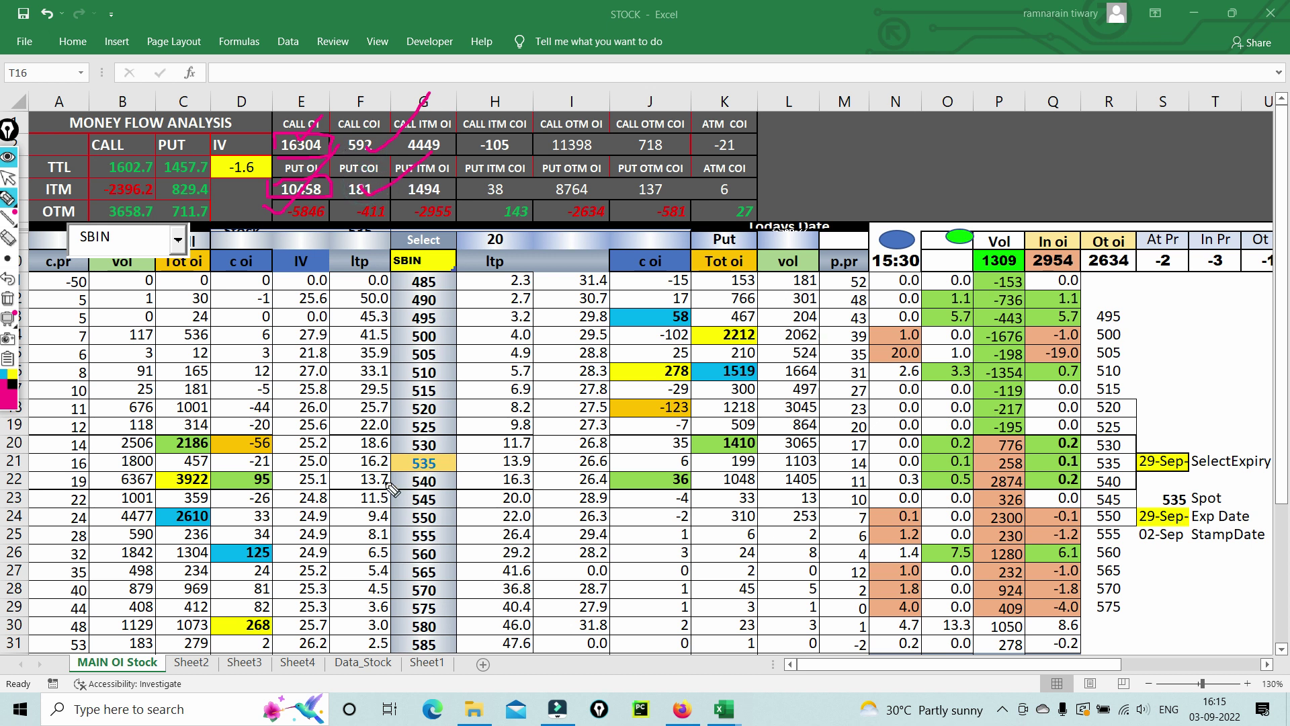
- Circle the call OI changes 95, 125 and 268 again, and clear all pen marks
mouse_move(227, 482)
mouse_down()
mouse_move(259, 463)
mouse_move(262, 485)
mouse_up()
mouse_move(245, 553)
mouse_down()
mouse_move(286, 541)
mouse_move(266, 557)
mouse_move(232, 538)
mouse_up()
mouse_move(228, 609)
mouse_down()
mouse_move(272, 612)
mouse_move(259, 642)
mouse_move(249, 611)
mouse_up()
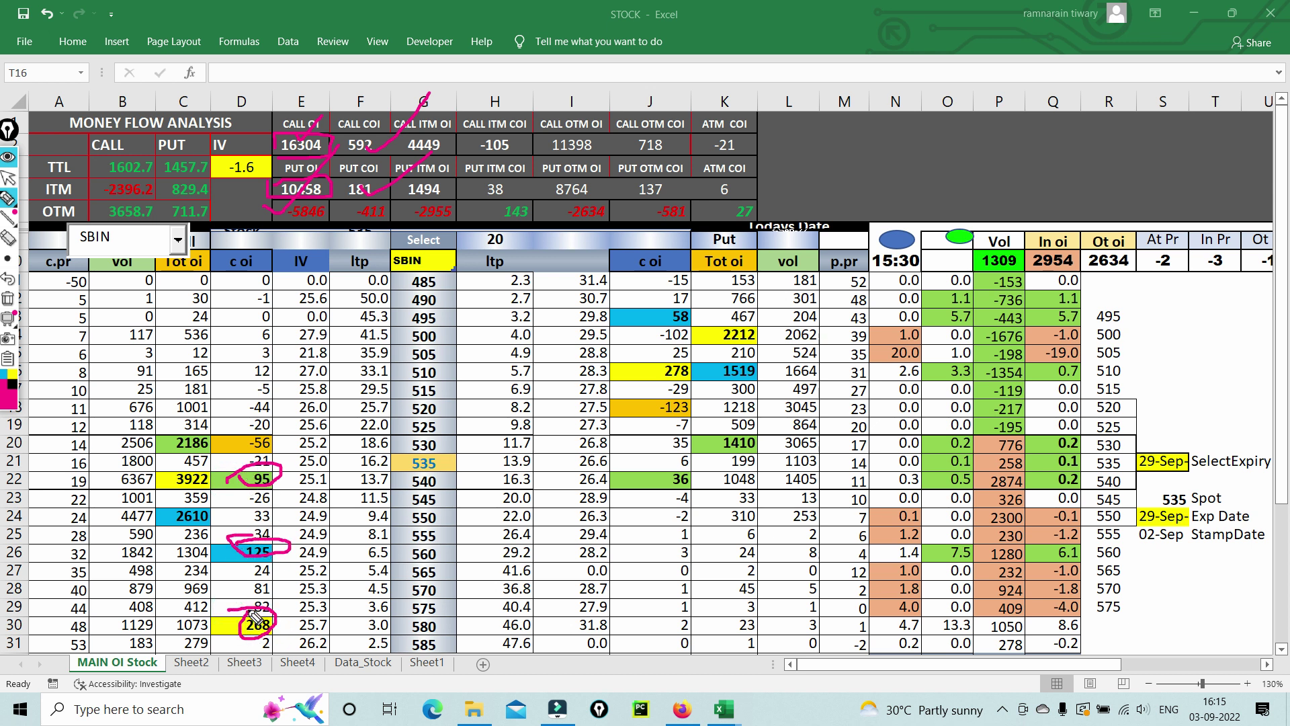
click(8, 303)
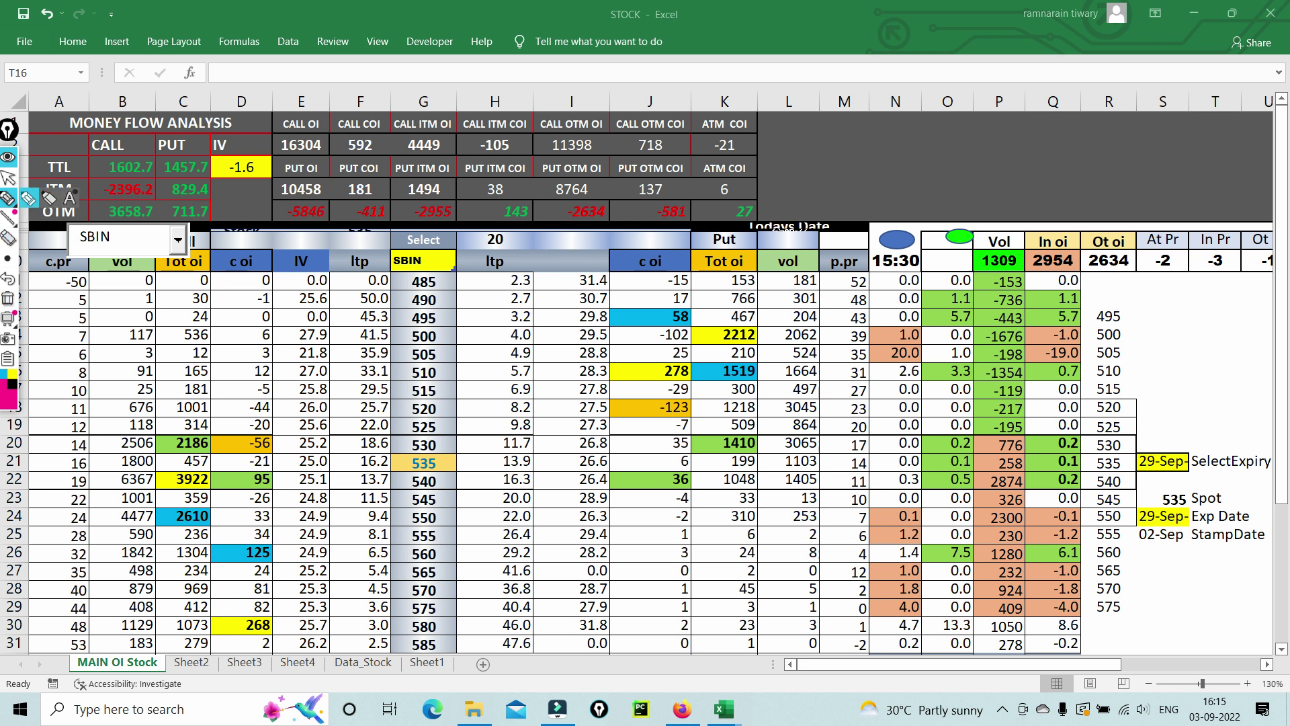
- Tick the CALL OTM OI and CALL ITM COI values with the pen, and clear the marks
click(8, 178)
click(9, 198)
drag(531, 144, 571, 121)
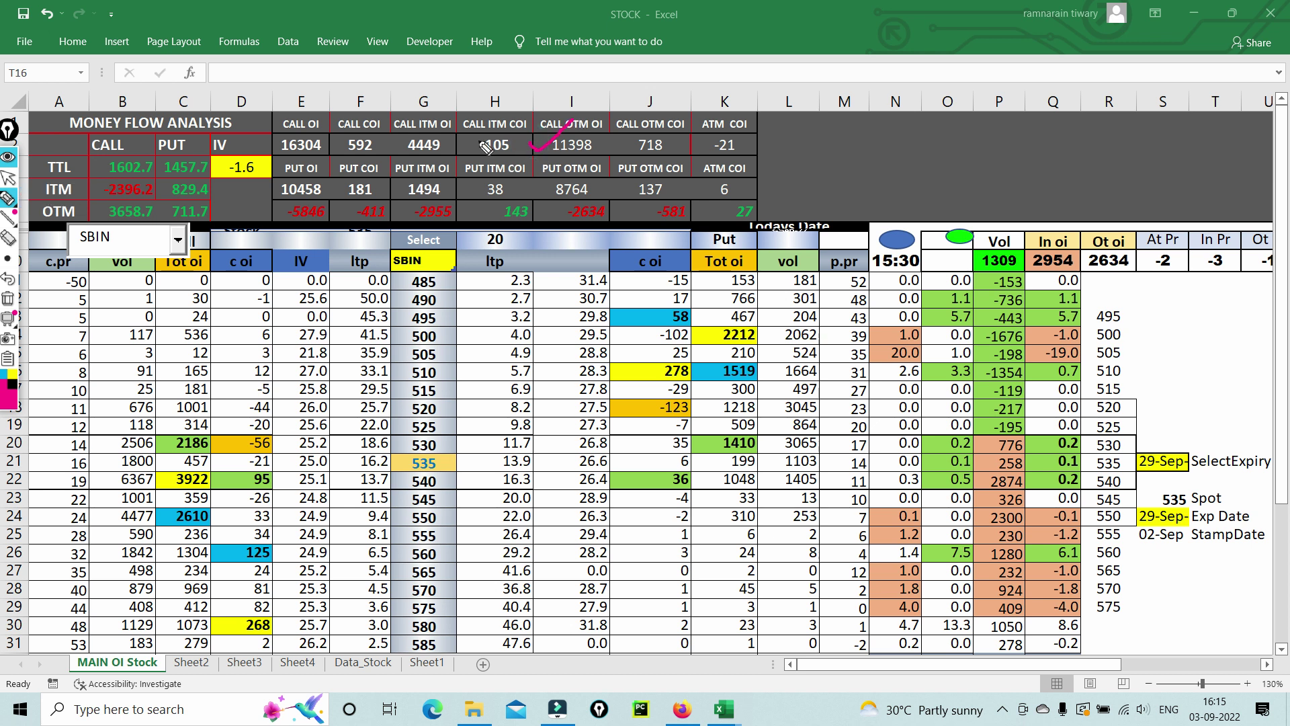
drag(495, 157, 608, 65)
click(7, 298)
- Mark CALL ITM COI and the call OI changes below 530, and circle the 676 volume, the 530 strike and its 2186 open interest
drag(482, 138, 530, 105)
mouse_move(259, 420)
mouse_down()
mouse_move(296, 352)
mouse_move(270, 350)
mouse_up()
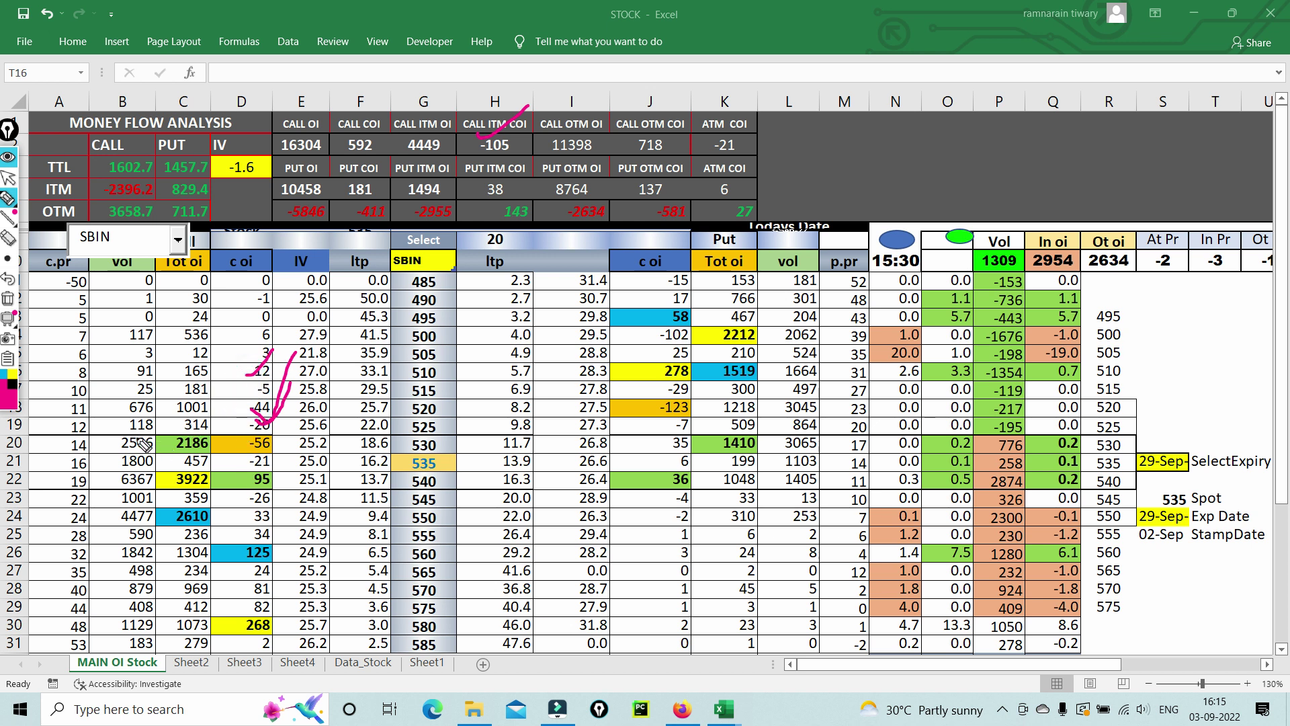
mouse_move(114, 401)
mouse_down()
mouse_move(161, 395)
mouse_move(173, 411)
mouse_move(121, 420)
mouse_move(148, 410)
mouse_up()
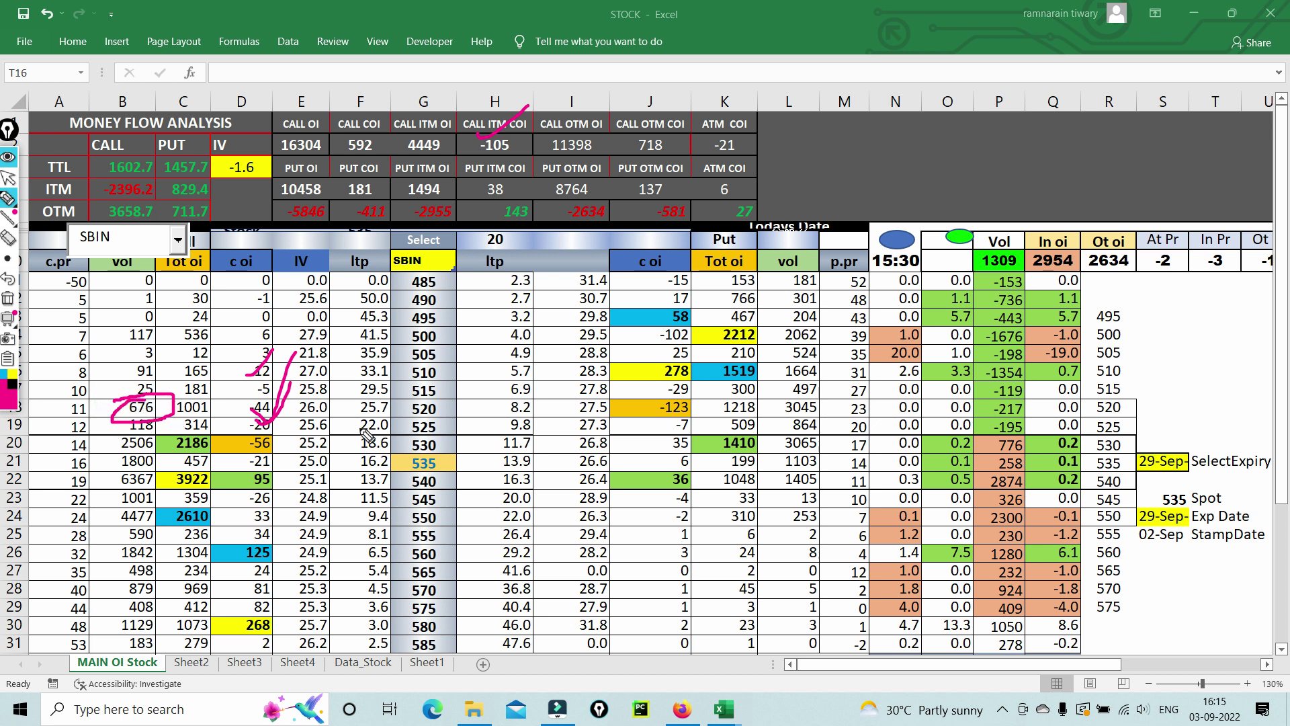
mouse_move(388, 444)
mouse_down()
mouse_move(440, 435)
mouse_move(461, 447)
mouse_move(401, 445)
mouse_up()
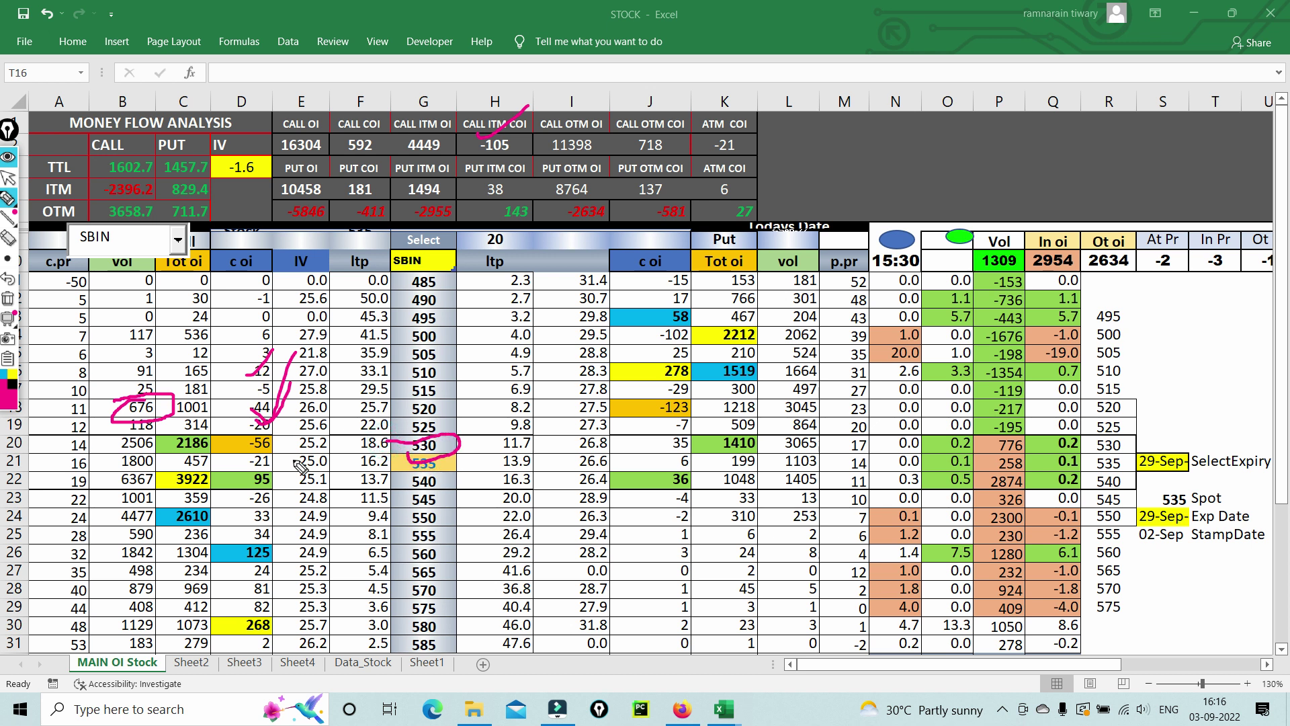
mouse_move(168, 434)
mouse_down()
mouse_move(215, 429)
mouse_move(239, 463)
mouse_move(189, 468)
mouse_move(181, 441)
mouse_up()
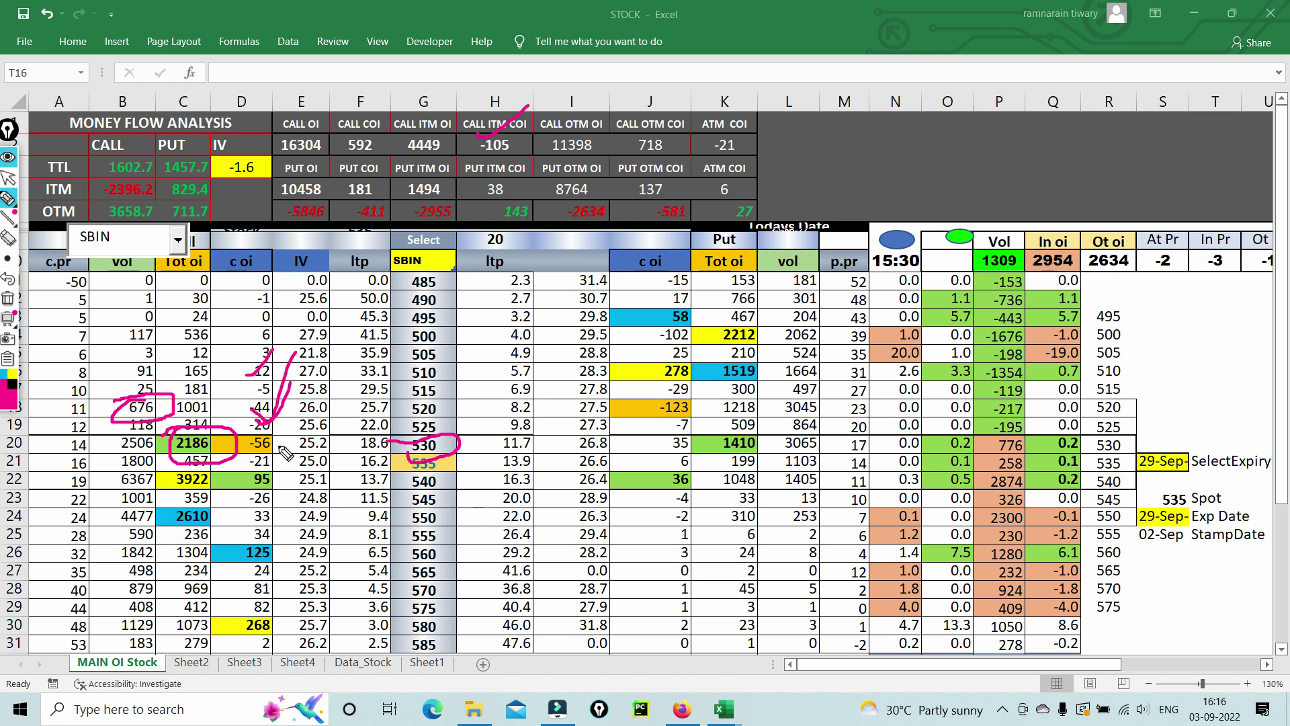
- Tick the call OI change and mark the put total OI at the 530 strike with the pen, and clear all marks
drag(272, 450, 347, 378)
drag(701, 445, 766, 400)
click(29, 318)
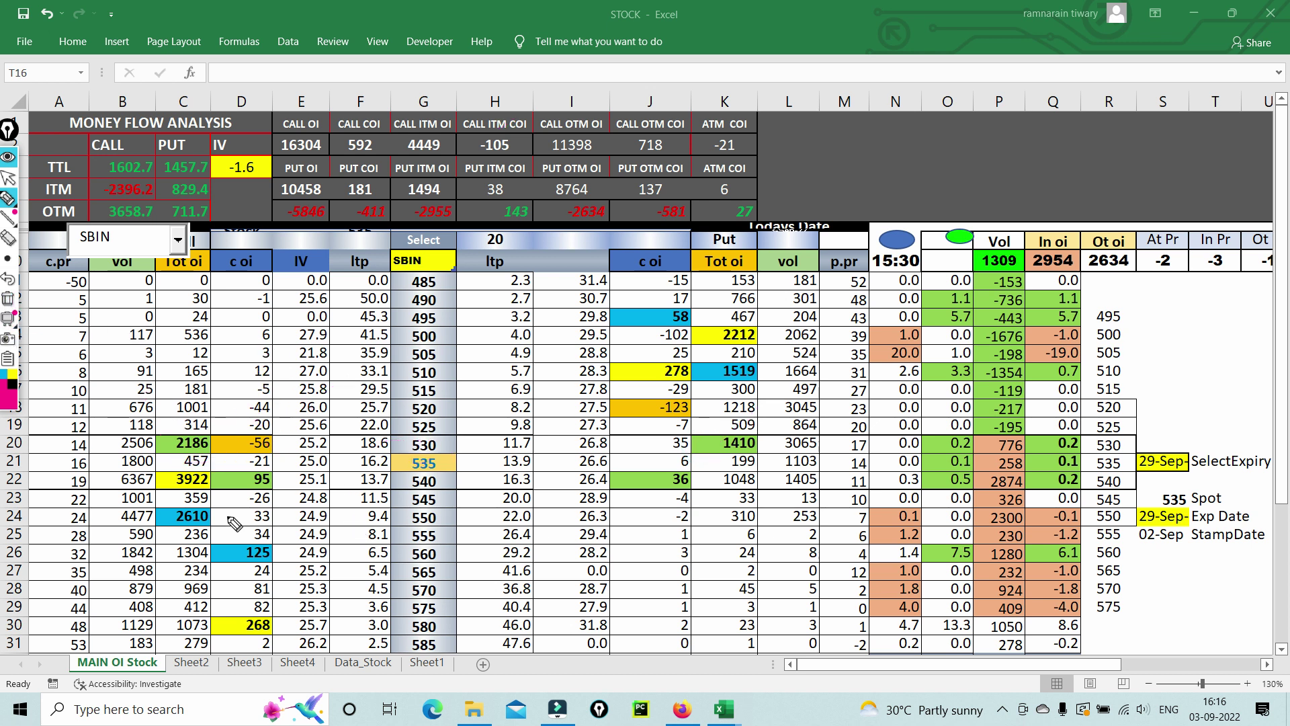
- Tick the call total OI at strikes 540 and 550, circle the put total OI at 540, and clear the marks
drag(166, 478, 269, 398)
mouse_move(709, 485)
mouse_down()
mouse_move(747, 463)
mouse_move(765, 483)
mouse_move(724, 489)
mouse_up()
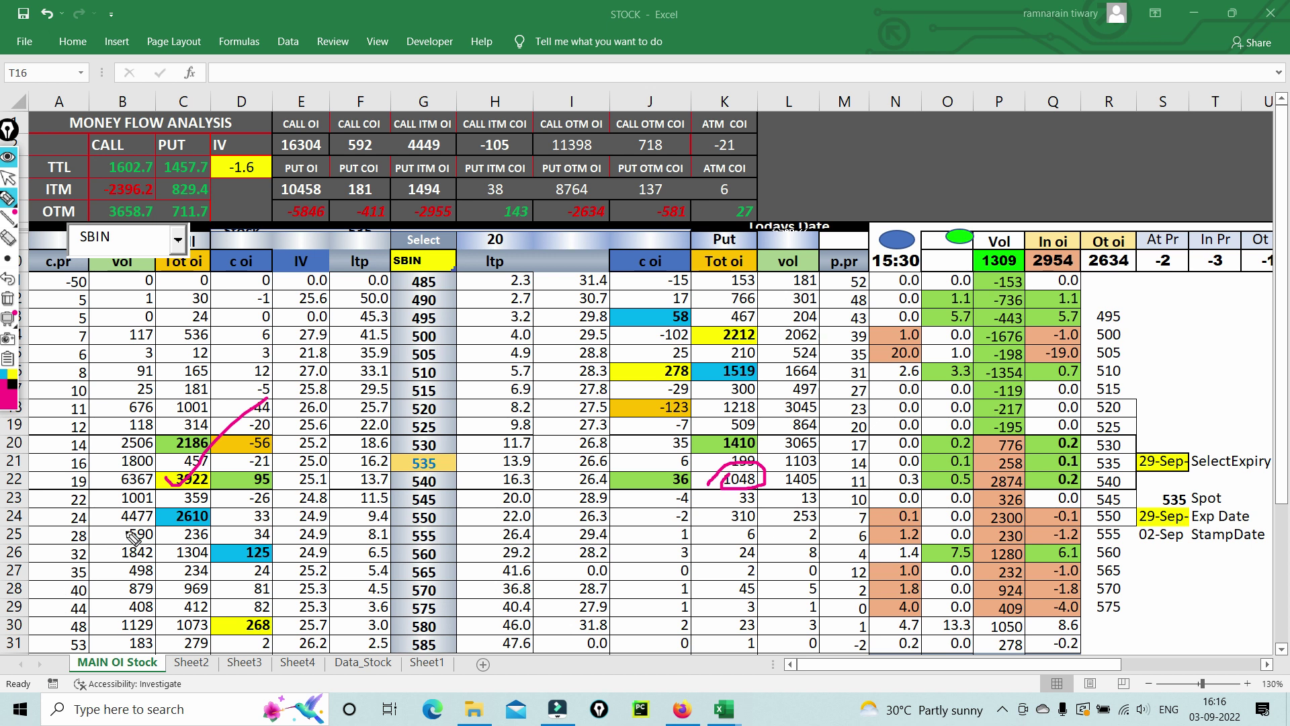
mouse_move(176, 534)
mouse_down()
mouse_move(213, 497)
mouse_move(176, 485)
mouse_move(225, 441)
mouse_up()
click(8, 178)
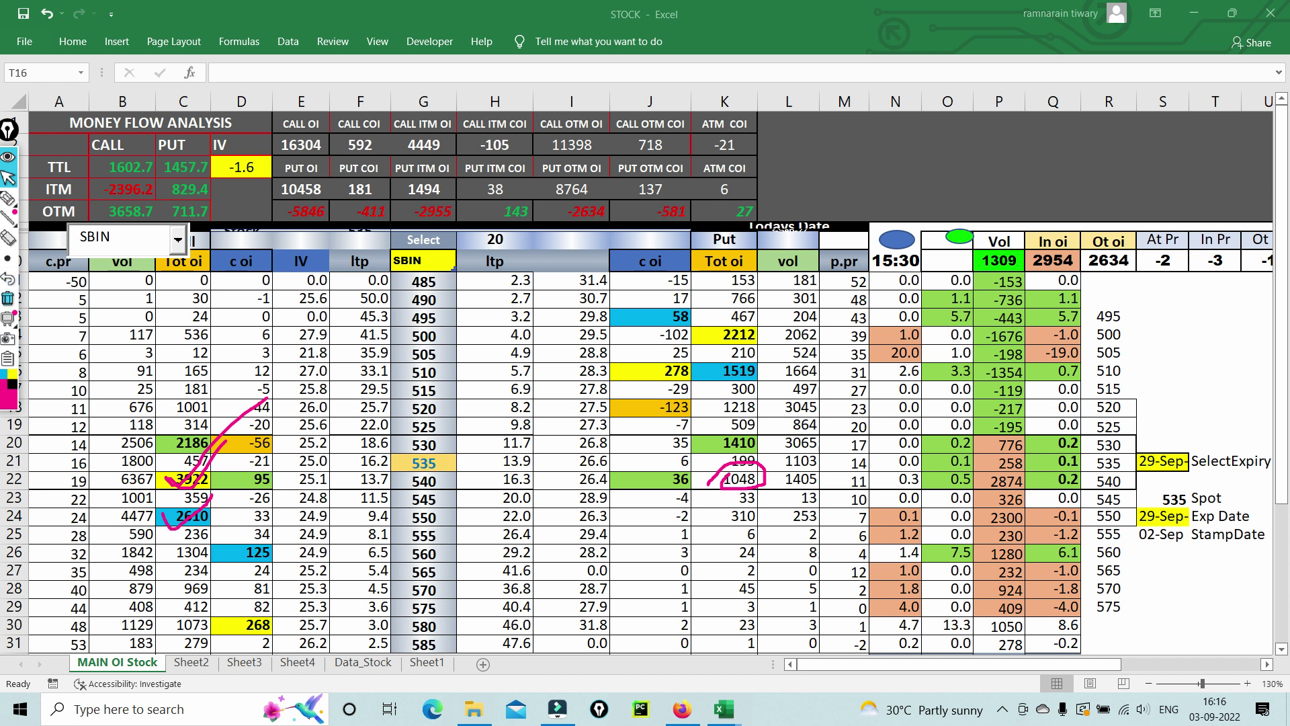
click(7, 298)
- Circle the CALL OTM OI value and the OTM OI difference, tick the CALL and PUT OTM COI values, and clear the marks
click(7, 199)
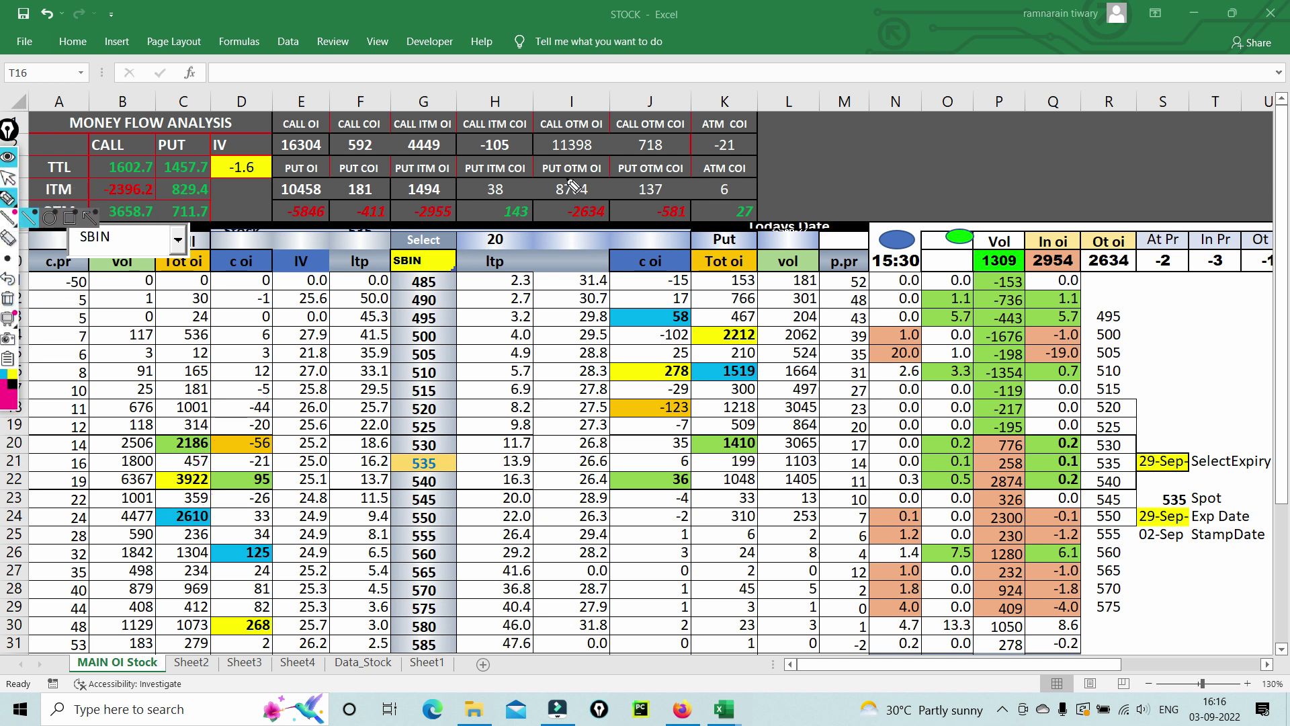
drag(536, 154, 610, 152)
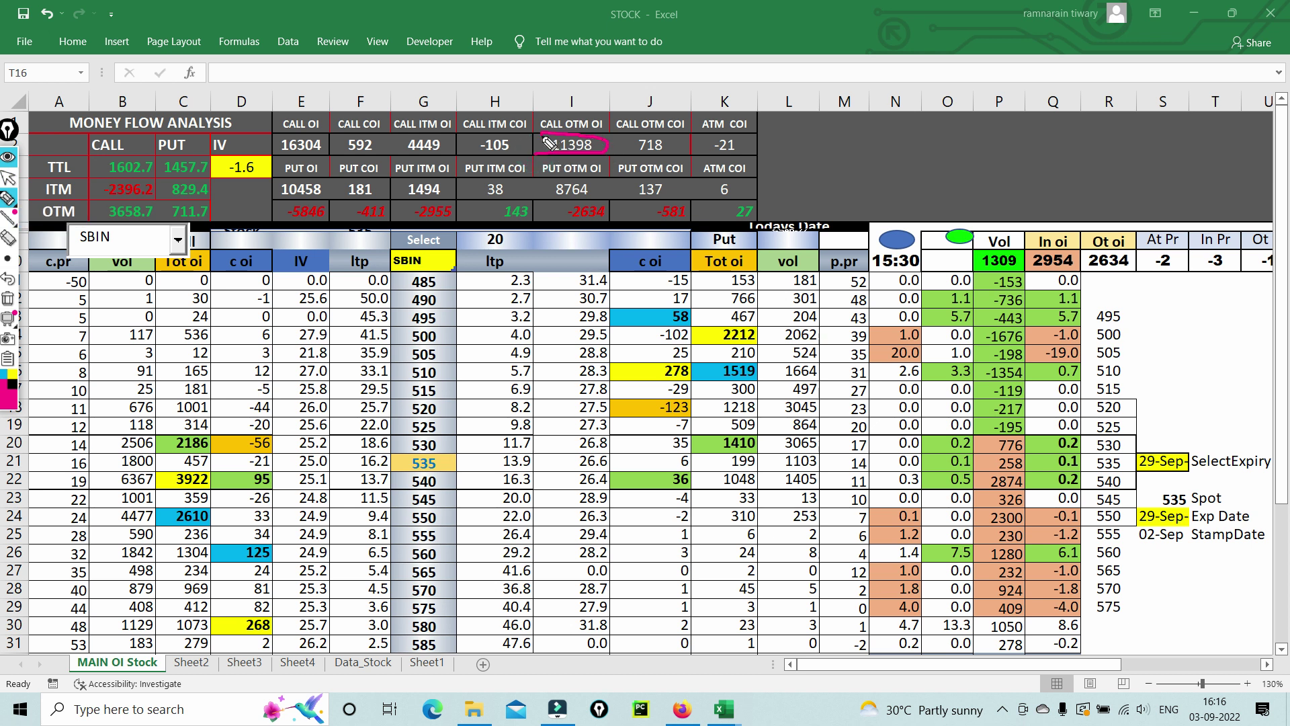
mouse_move(626, 155)
mouse_down()
mouse_move(577, 196)
mouse_move(626, 222)
mouse_move(585, 200)
mouse_up()
drag(649, 158, 711, 84)
drag(635, 195, 732, 115)
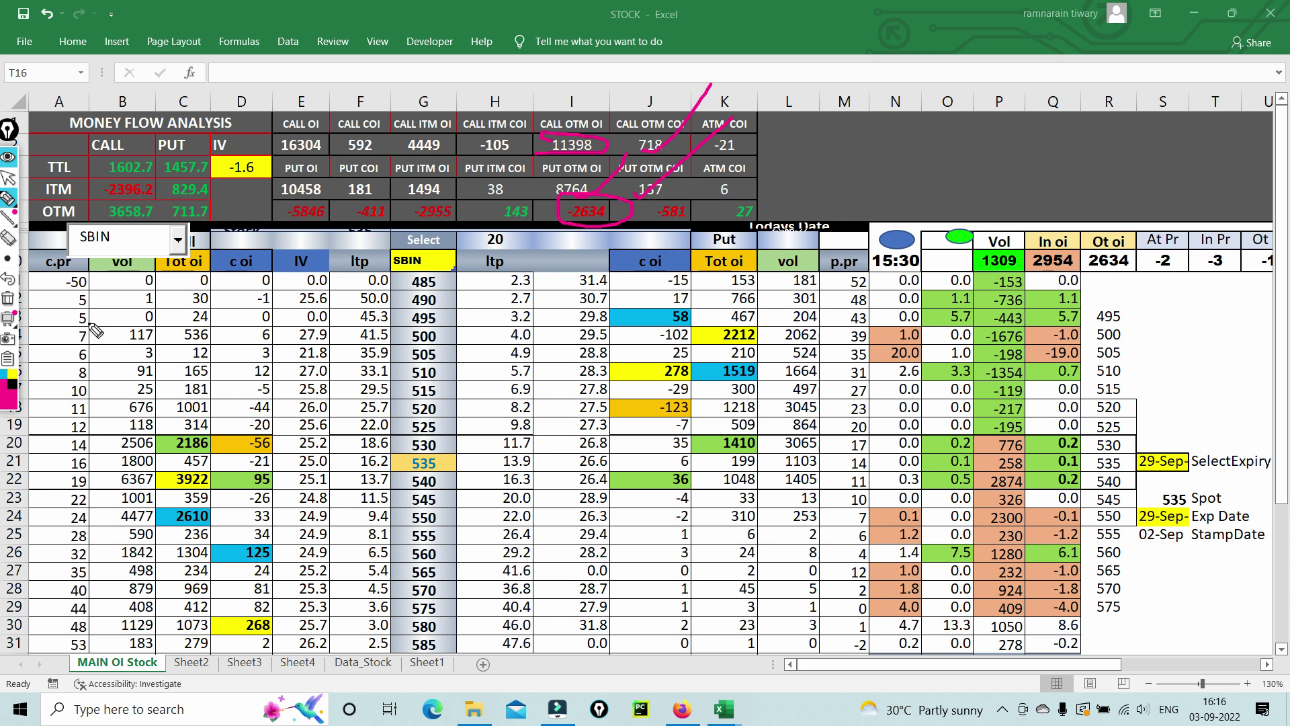
click(9, 299)
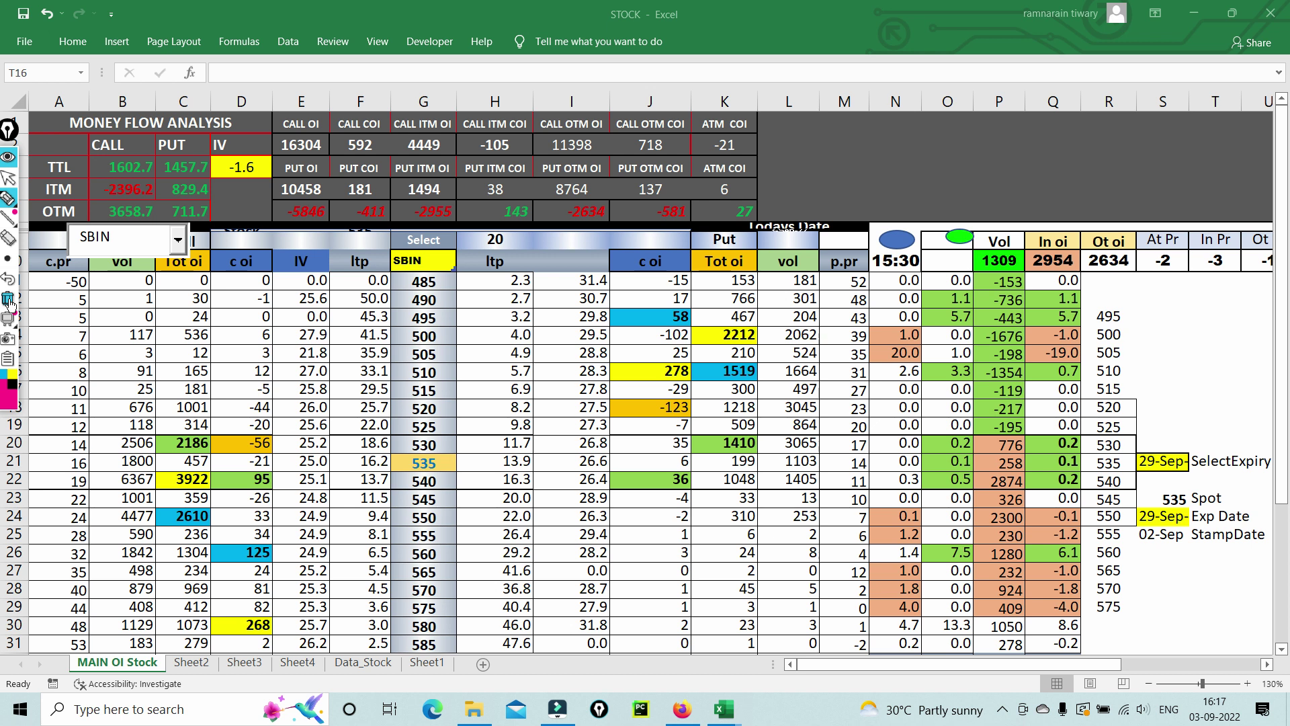
- Tick the Vol, In oi and Ot oi totals above the strike comparison columns with the pen
click(8, 177)
click(8, 198)
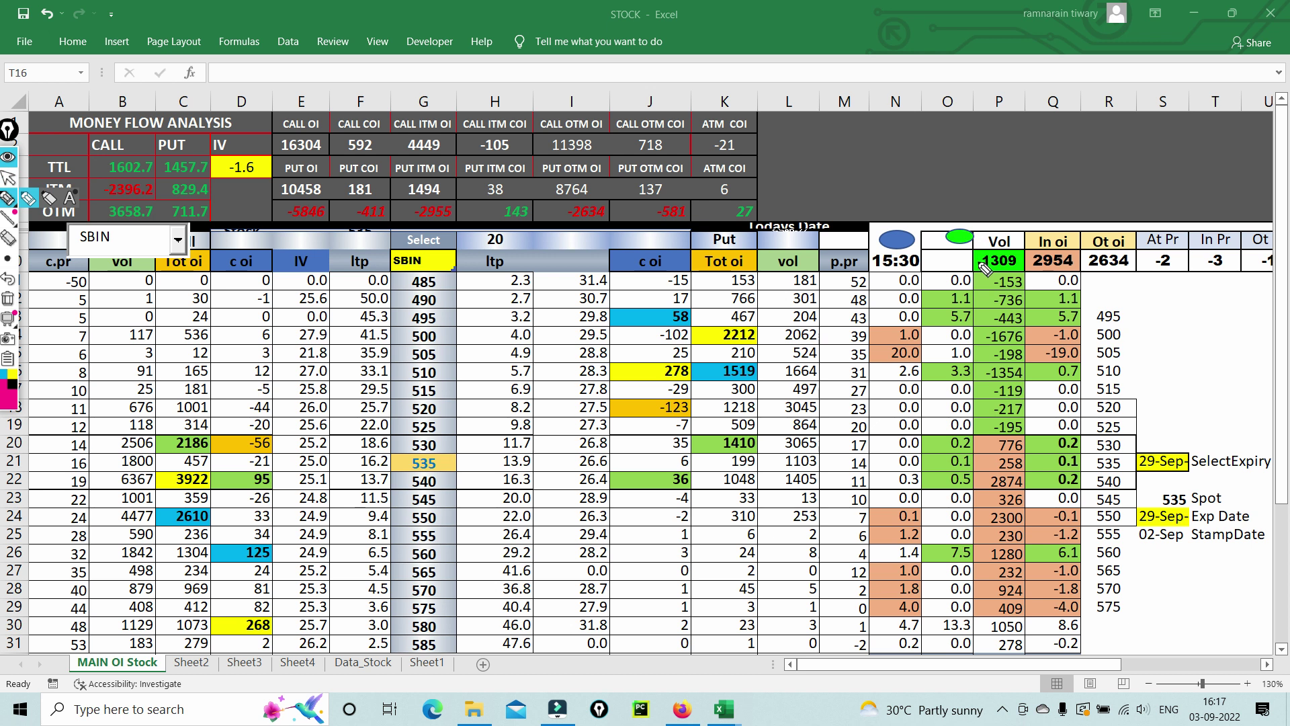
drag(974, 260, 1019, 242)
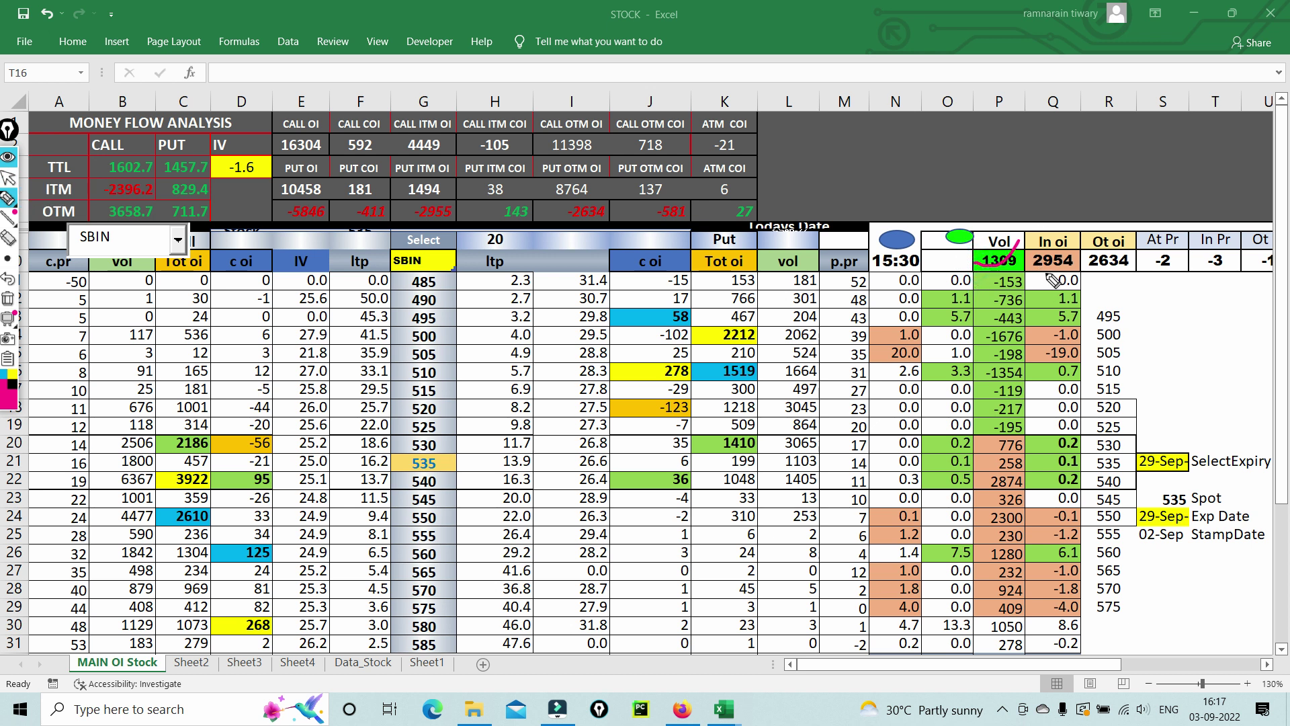
drag(1053, 270, 1082, 216)
drag(1105, 281, 1156, 206)
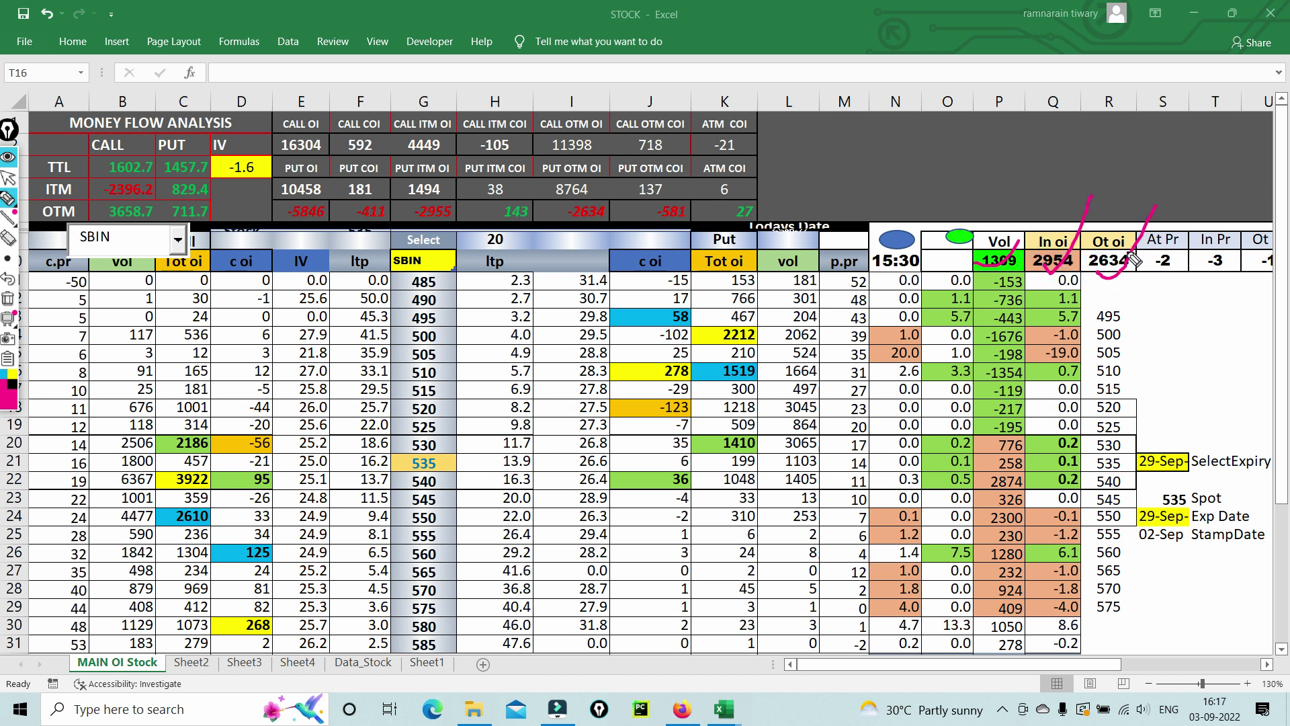
- Mark the difference values below the PUT OI and PUT ITM OI to PUT OTM OI totals, and clear all pen marks
drag(306, 216, 457, 154)
drag(410, 225, 494, 162)
drag(508, 214, 662, 195)
click(8, 298)
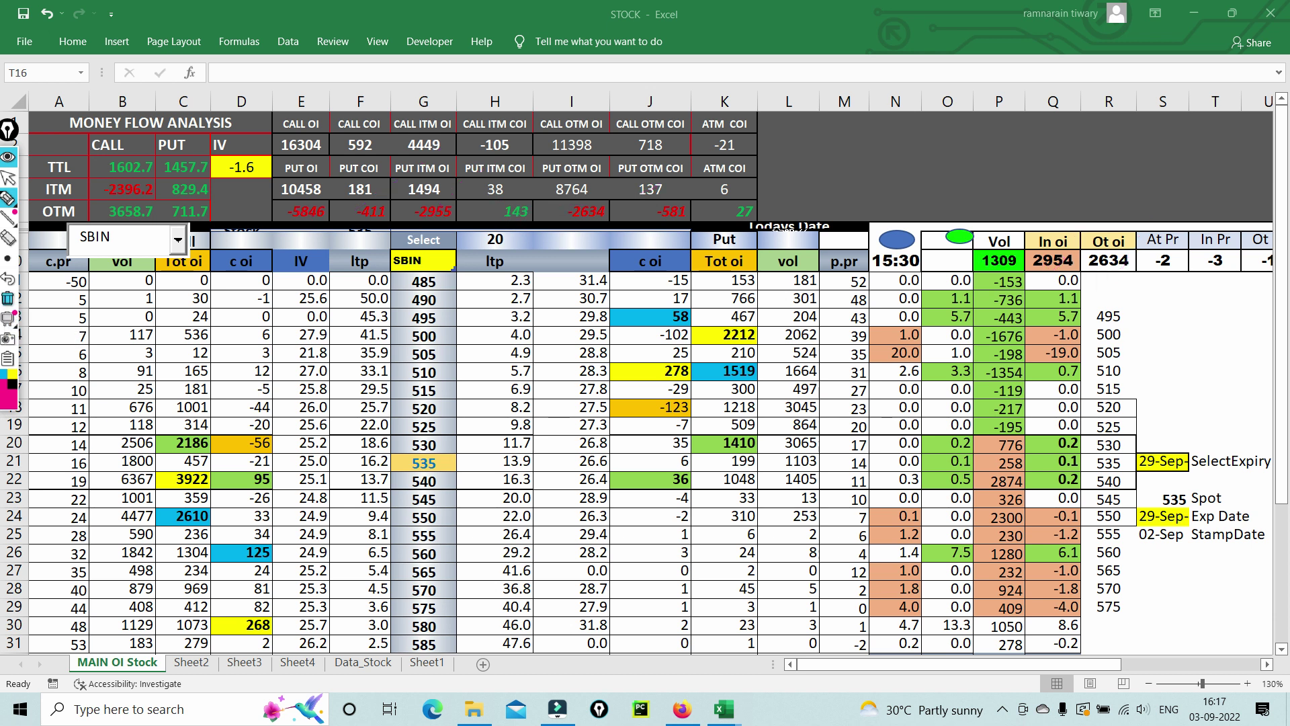
- Mark the call OTM and put ITM money flow values, tick the call OI changes at strikes 510 to 530, and clear the marks
mouse_move(70, 216)
mouse_down()
mouse_move(155, 209)
mouse_move(125, 217)
mouse_move(254, 134)
mouse_up()
mouse_move(245, 408)
mouse_down()
mouse_move(296, 369)
mouse_move(331, 308)
mouse_up()
drag(237, 449, 324, 380)
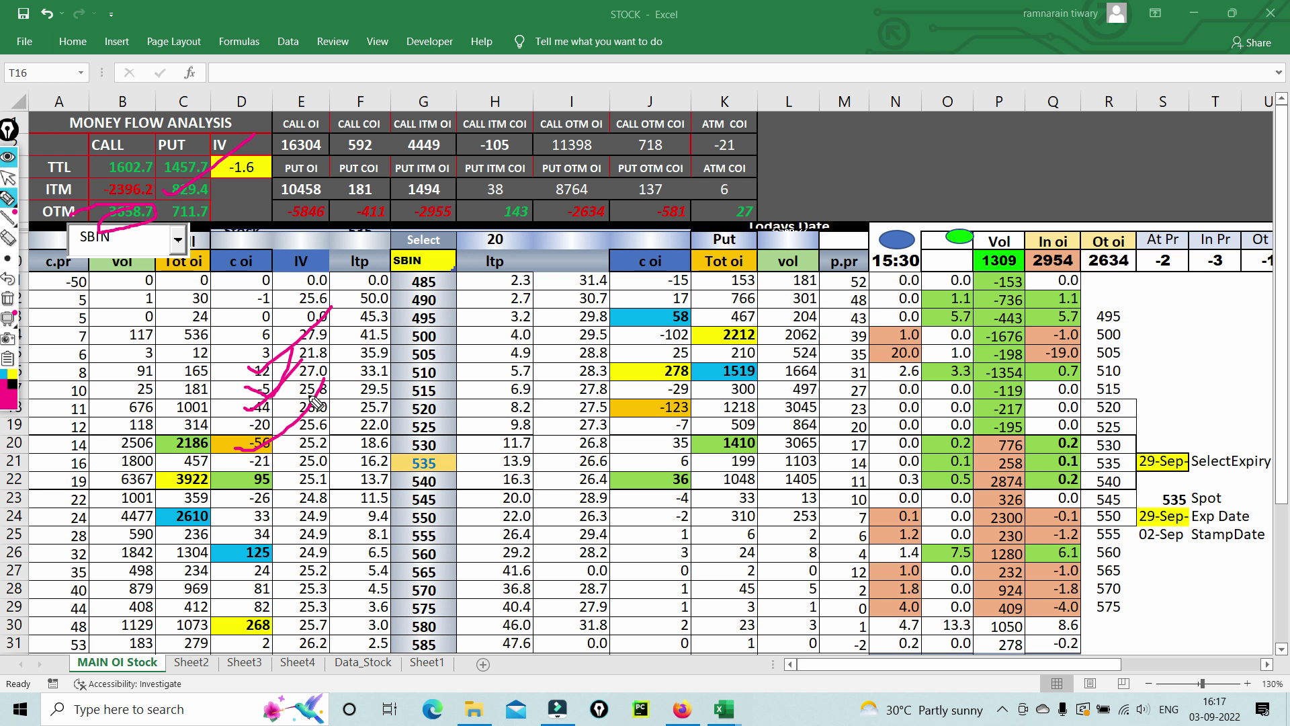
click(8, 298)
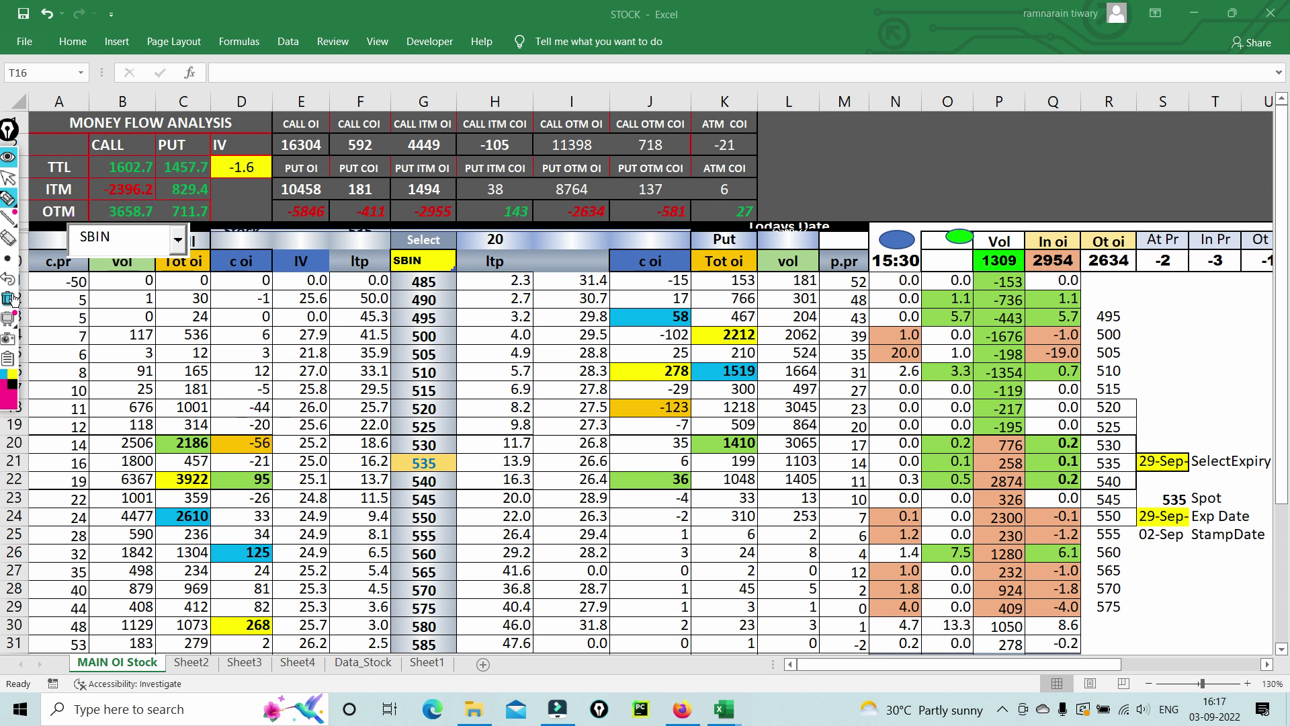
click(8, 178)
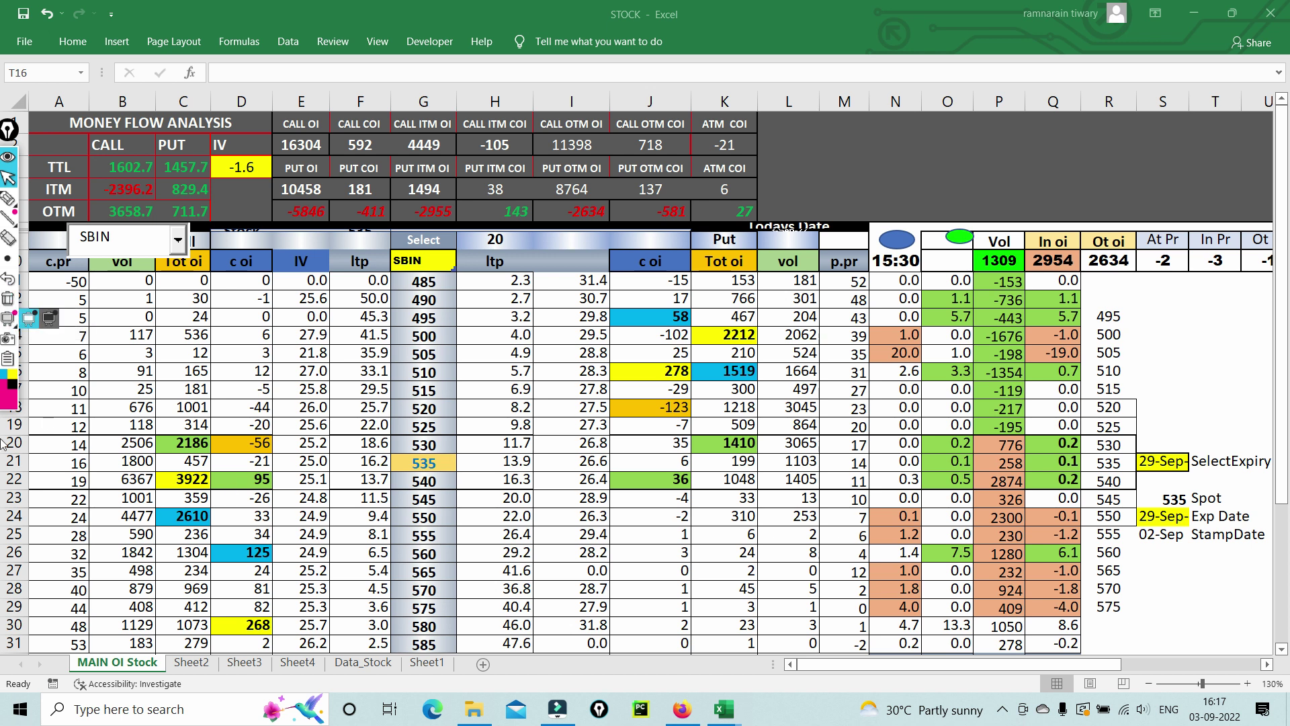
- Box the 535 strike, mark the call total OI at 530, 535 and 540, tick the neighbouring put OI changes, and clear the marks
click(14, 205)
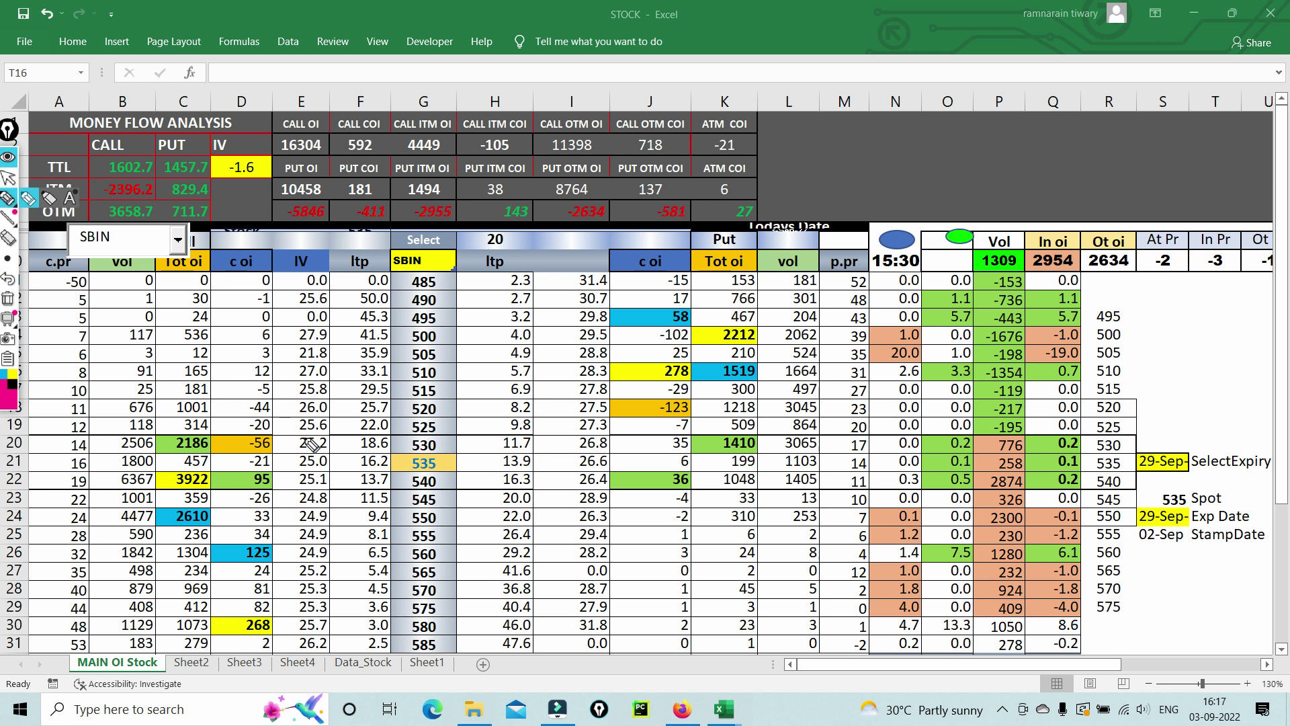
mouse_move(388, 457)
mouse_down()
mouse_move(419, 452)
mouse_move(470, 477)
mouse_move(402, 465)
mouse_up()
mouse_move(158, 463)
mouse_down()
mouse_move(274, 469)
mouse_move(222, 490)
mouse_move(198, 481)
mouse_up()
drag(170, 439, 249, 381)
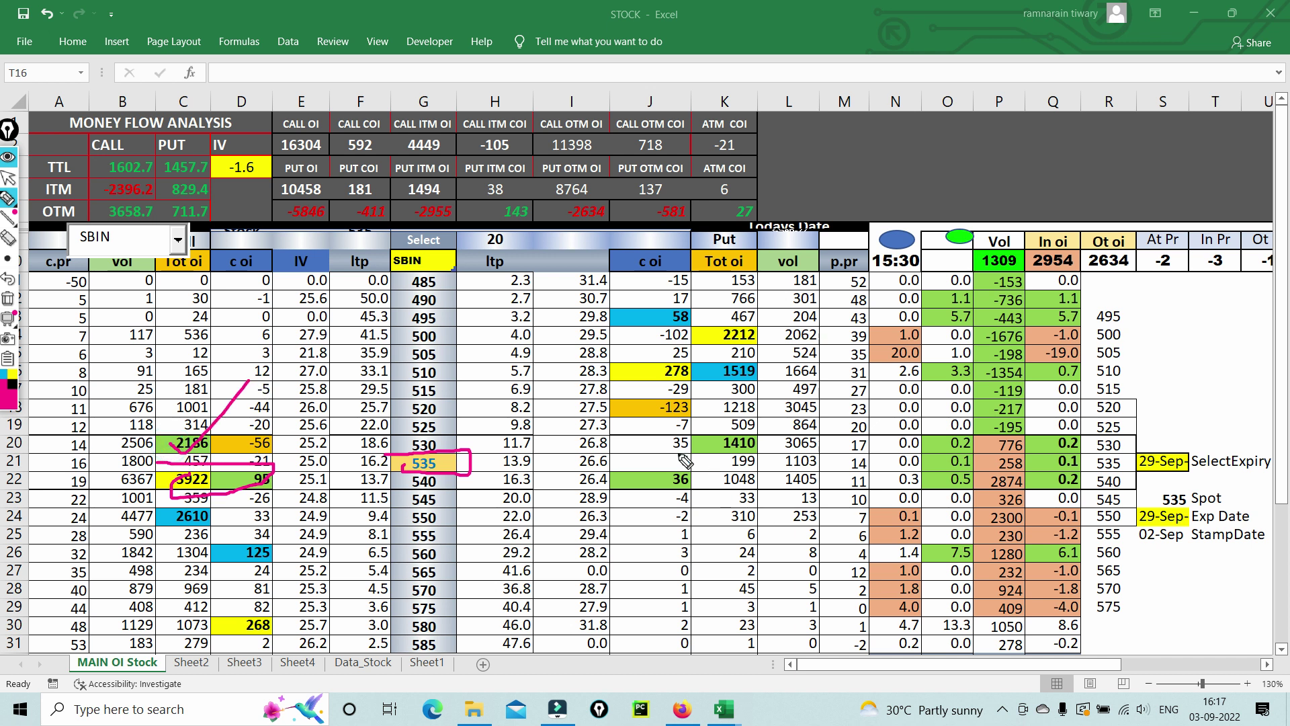
mouse_move(693, 471)
mouse_down()
mouse_move(754, 371)
mouse_move(753, 427)
mouse_up()
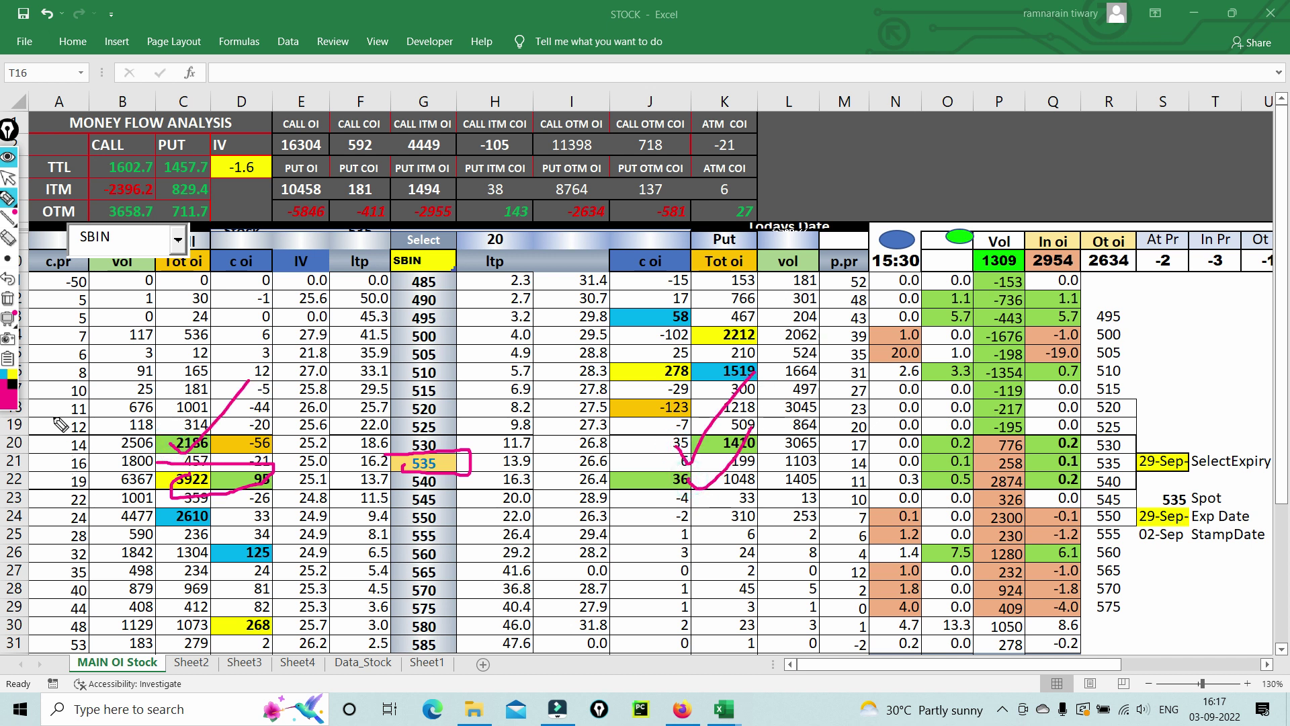
click(8, 298)
click(8, 178)
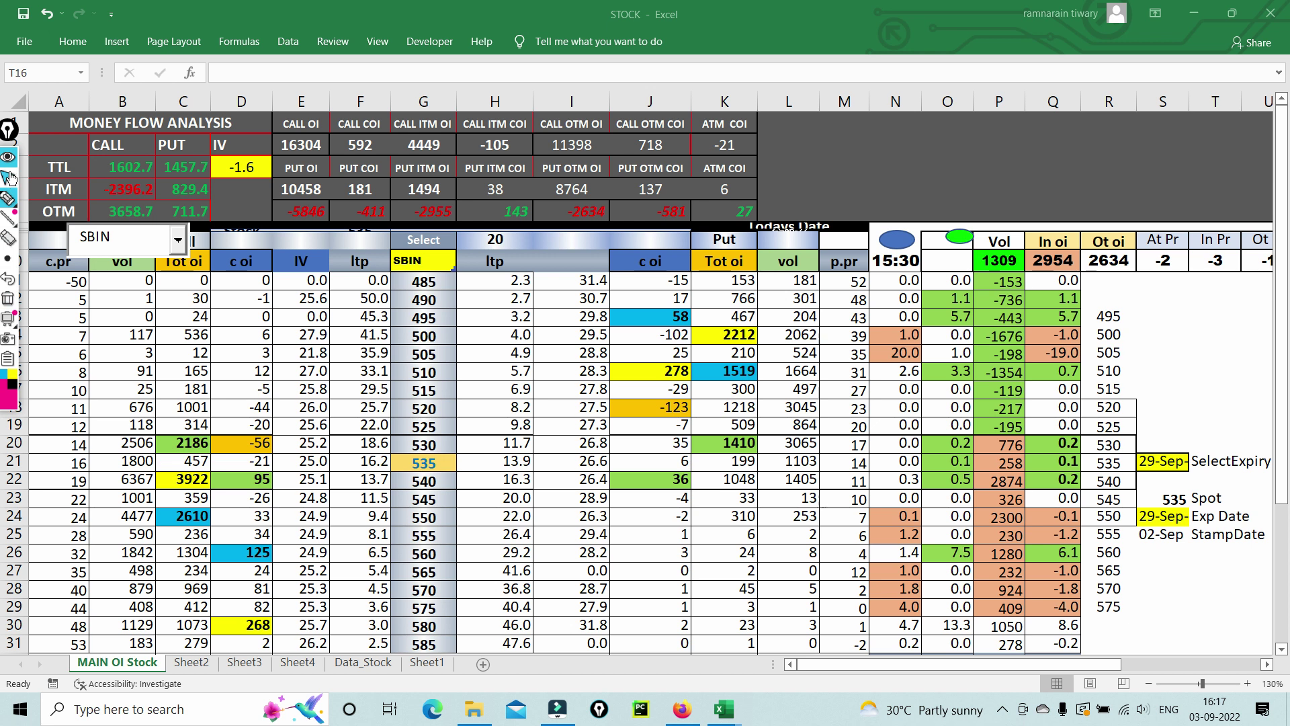
- Switch to the STOCK SELECTION AND ANALYSIS workbook
mouse_move(724, 709)
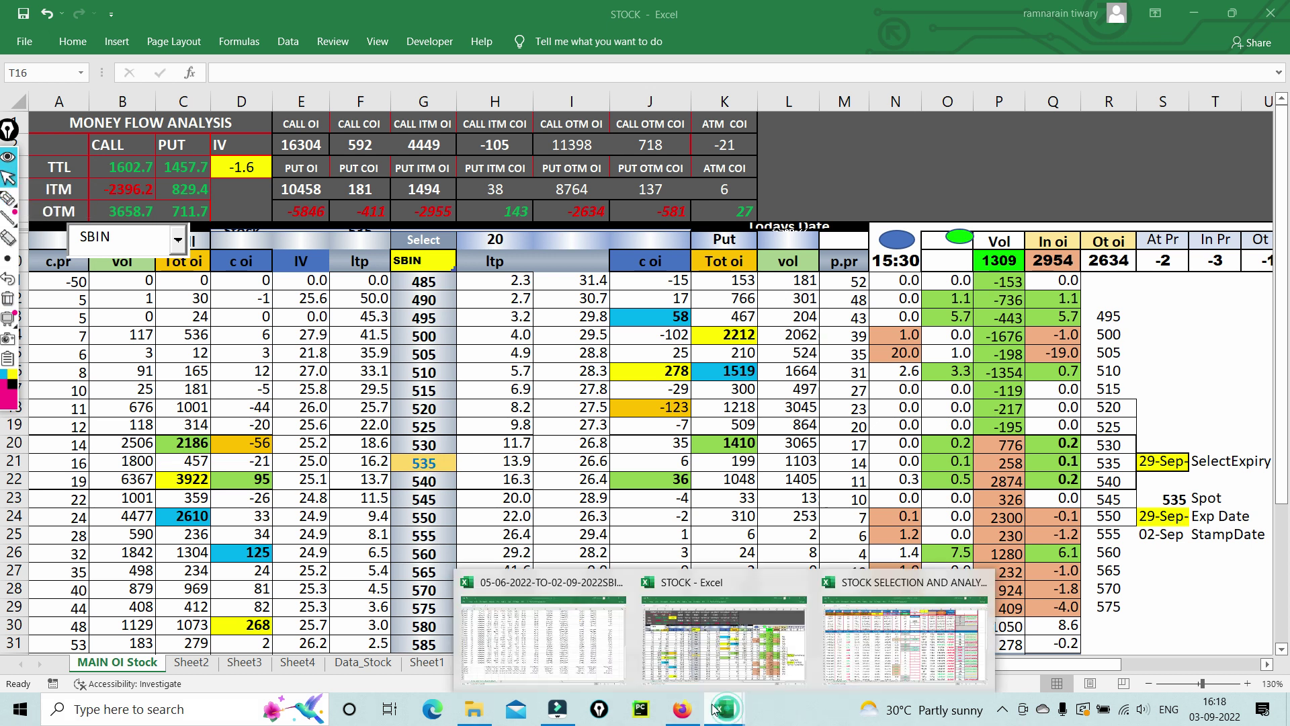
click(701, 670)
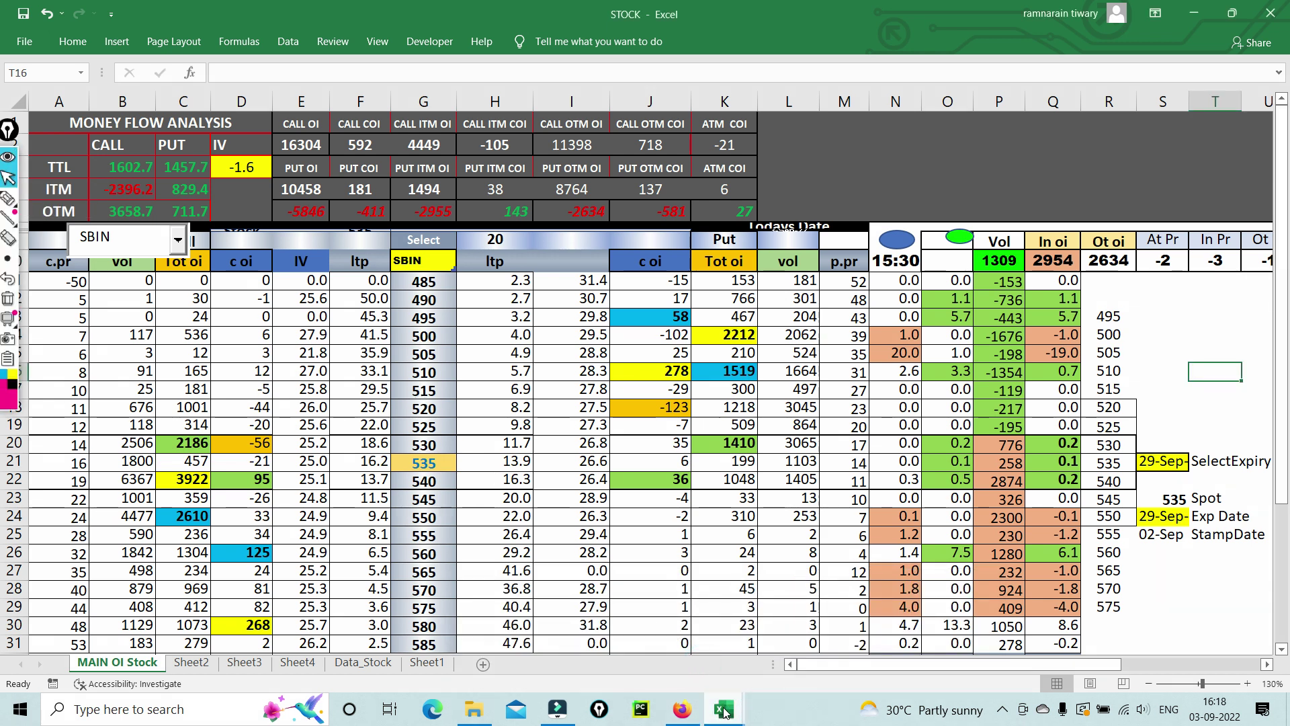
click(874, 645)
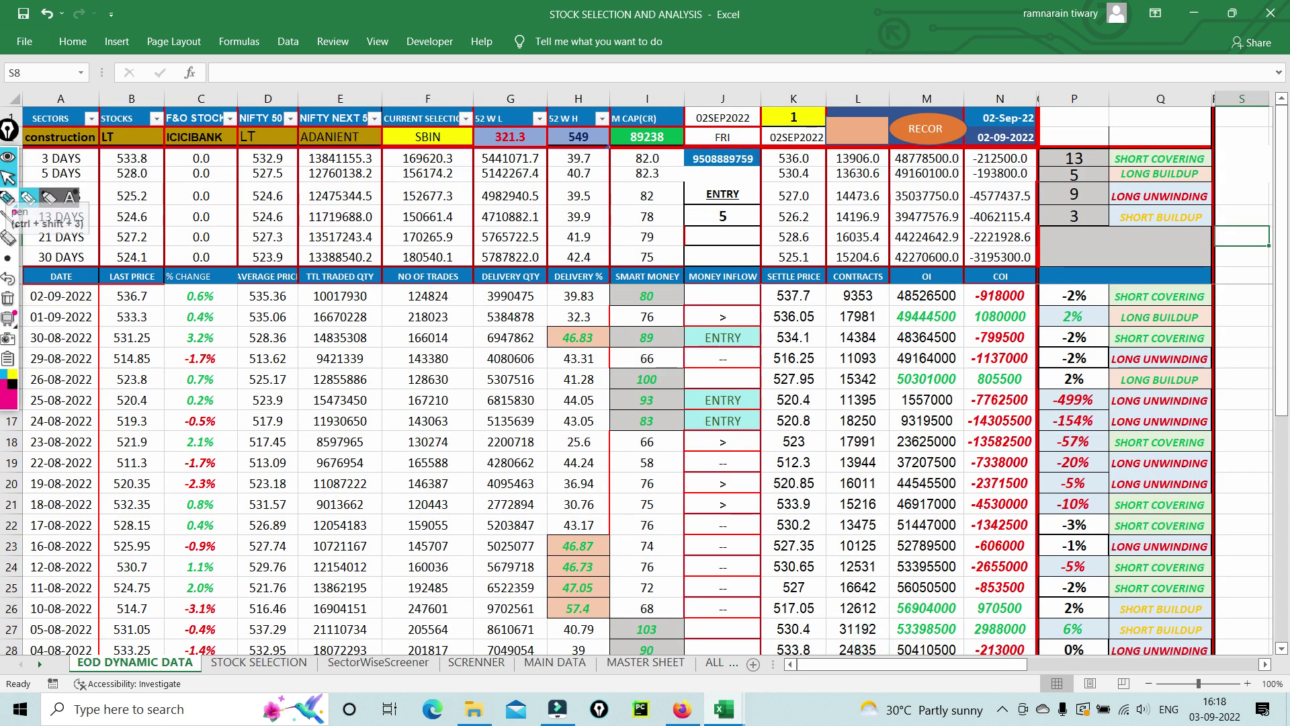
- Tick the two latest DELIVERY % values, circle the highlighted 10 to 16 August ones, tick the early-August last prices, and clear the marks
click(8, 196)
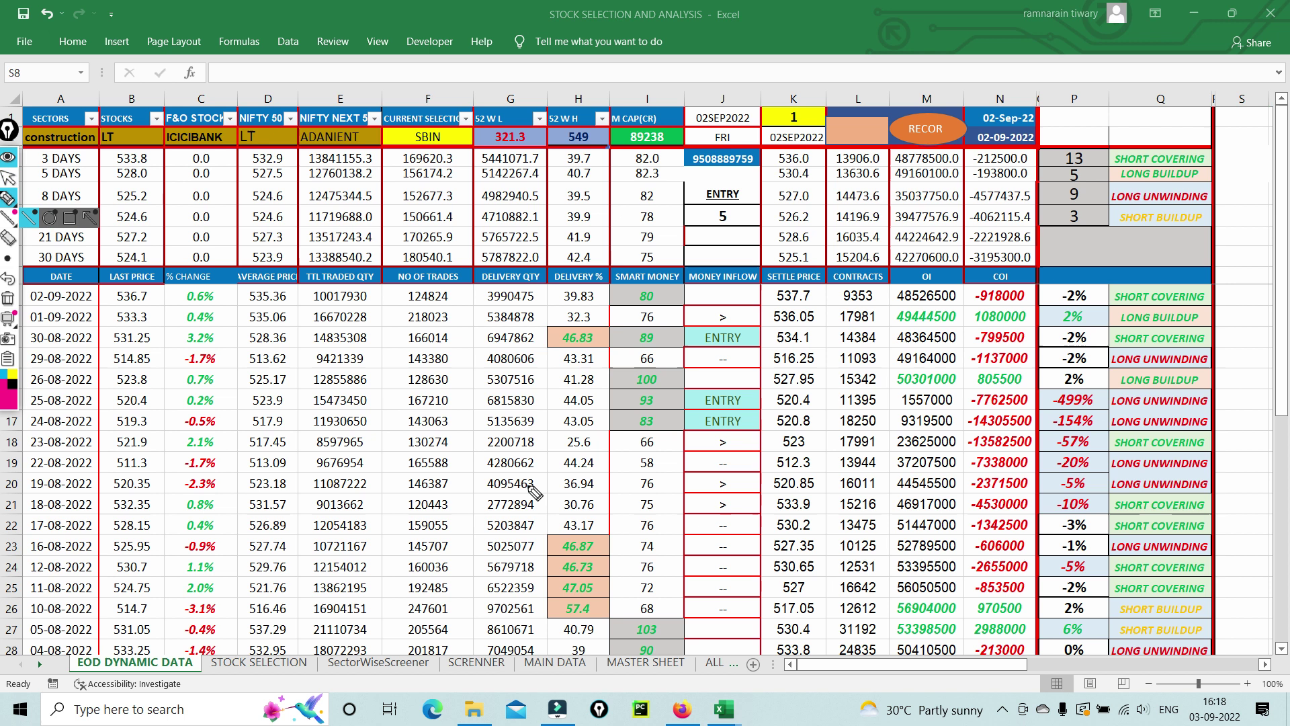
mouse_move(561, 299)
mouse_down()
mouse_move(577, 321)
mouse_move(620, 283)
mouse_up()
mouse_move(527, 537)
mouse_down()
mouse_move(571, 538)
mouse_move(622, 578)
mouse_move(582, 608)
mouse_move(562, 588)
mouse_move(580, 567)
mouse_up()
drag(138, 598, 249, 552)
mouse_move(551, 603)
mouse_down()
mouse_move(605, 570)
mouse_move(544, 598)
mouse_move(588, 622)
mouse_move(571, 629)
mouse_up()
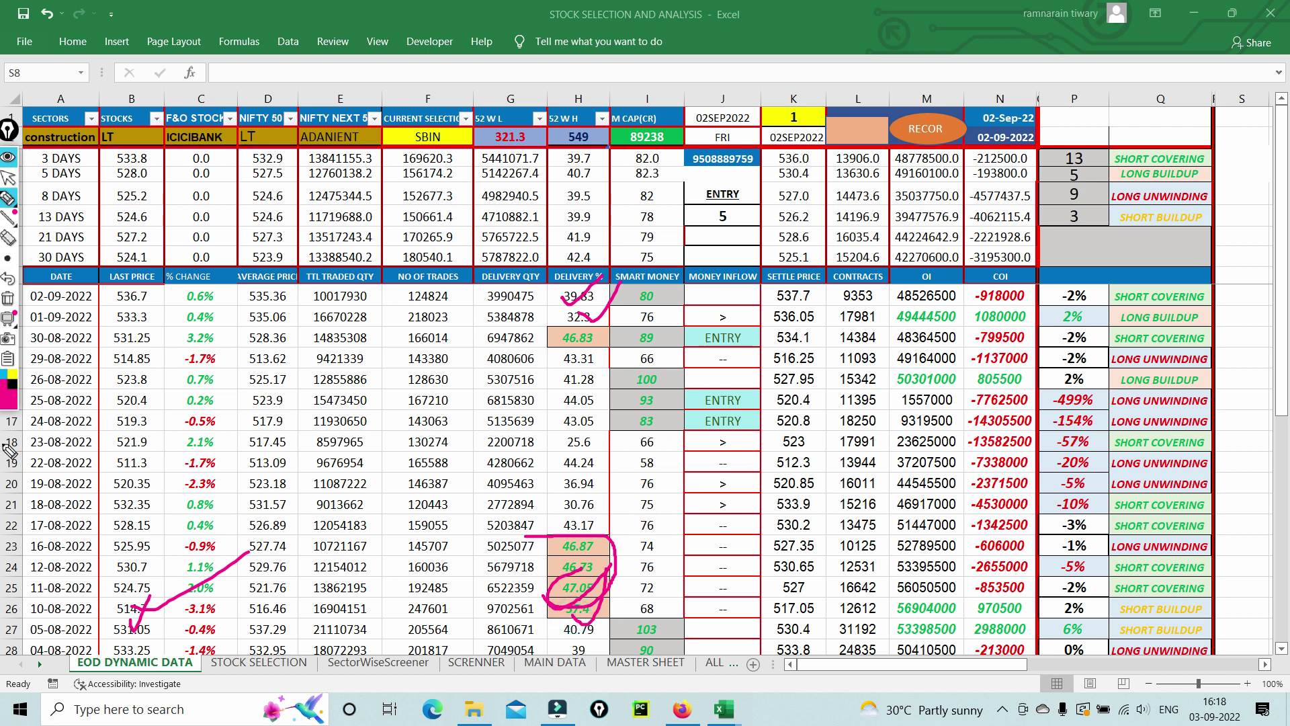
click(9, 179)
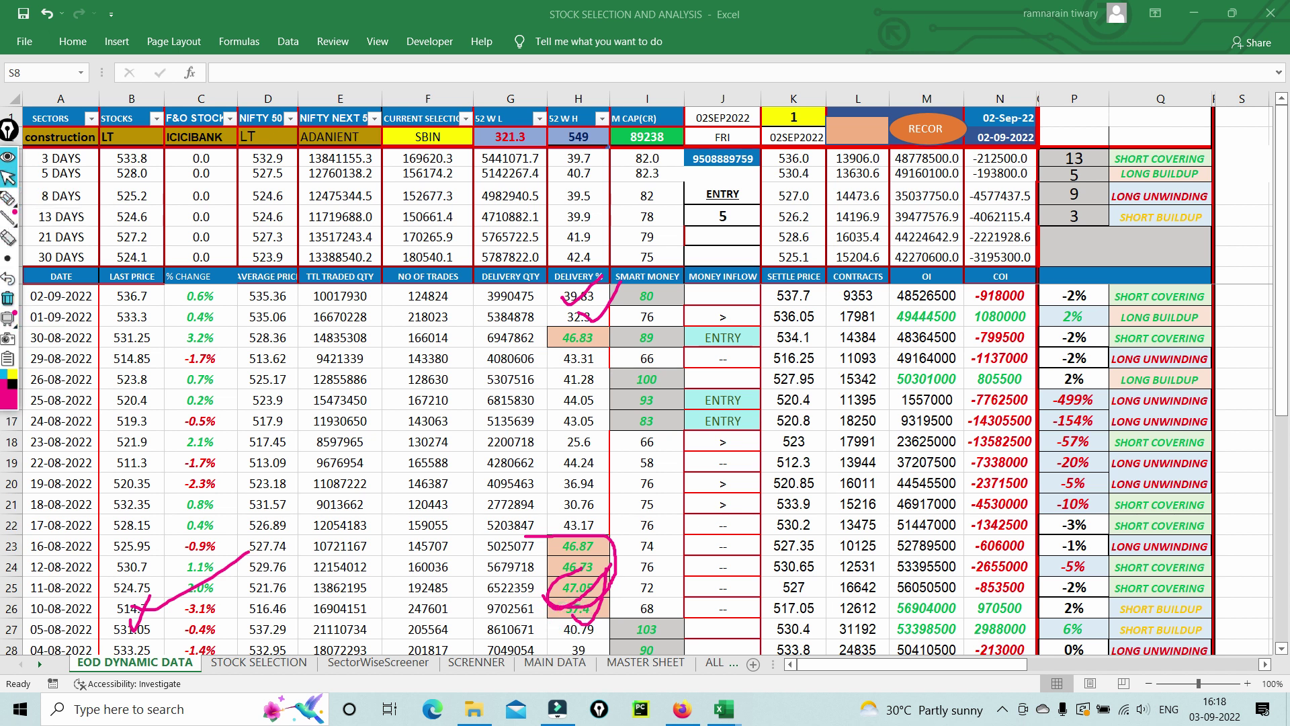
click(8, 298)
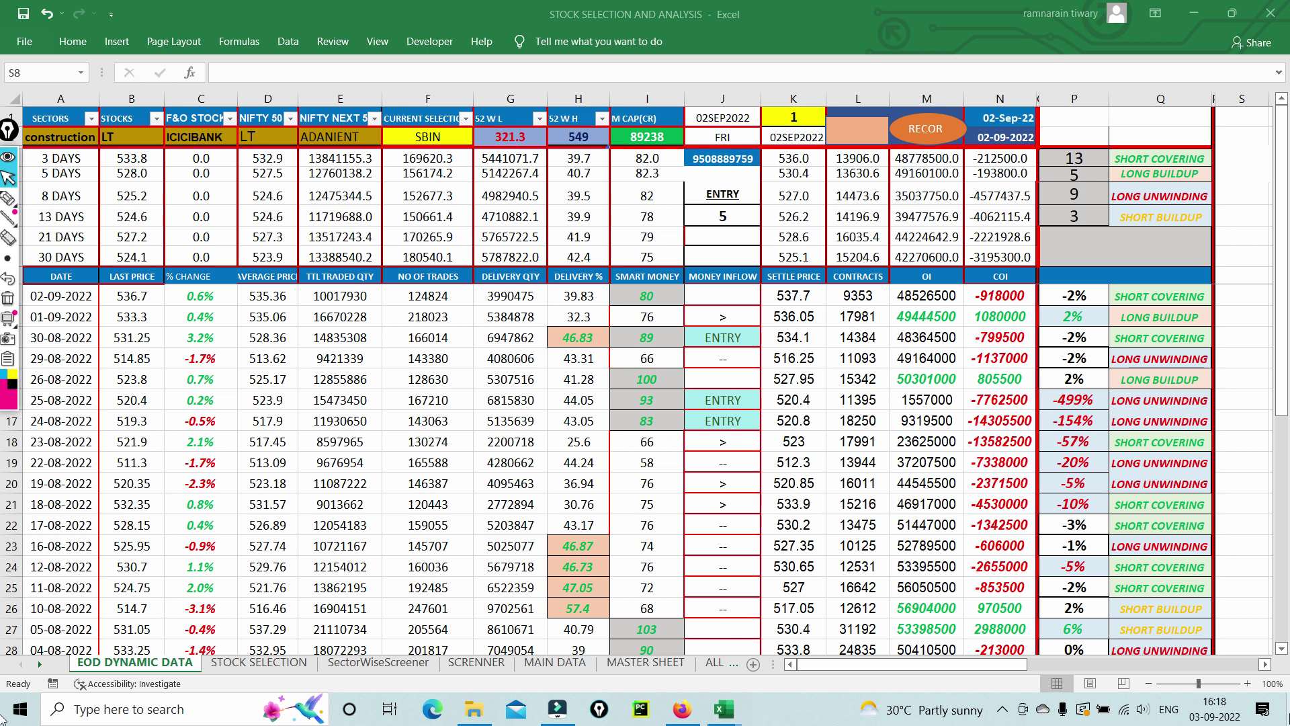
- Mark the 19 to 22 July last prices, delivery percentage and smart money, circle the 29-07-2022 last price, and clear the marks
scroll(1284, 655, down, 3)
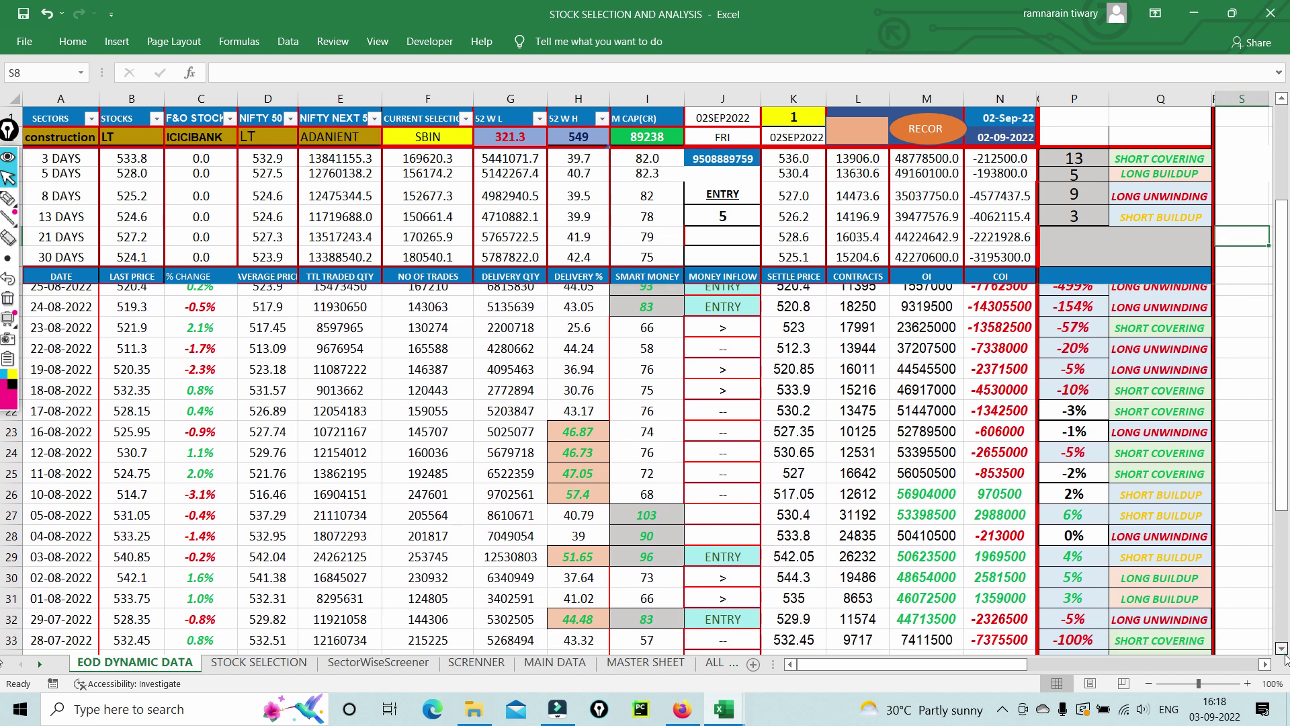
scroll(1285, 656, down, 3)
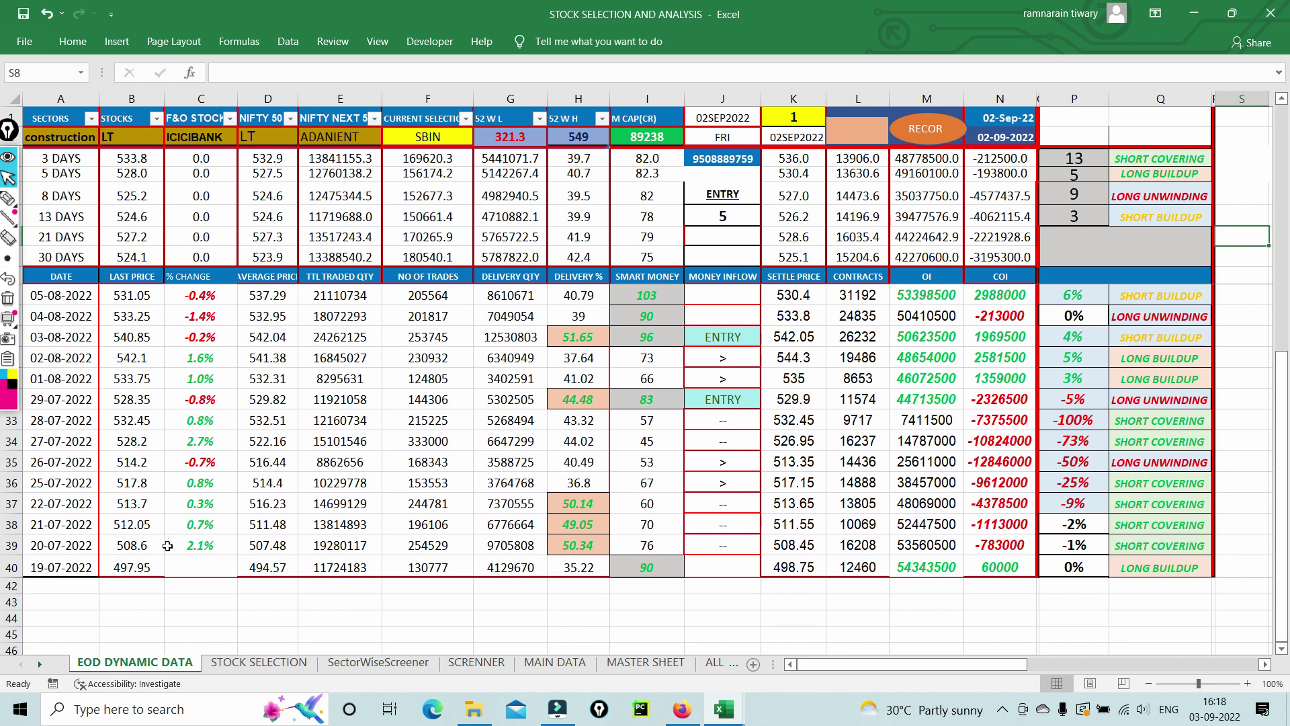
click(8, 198)
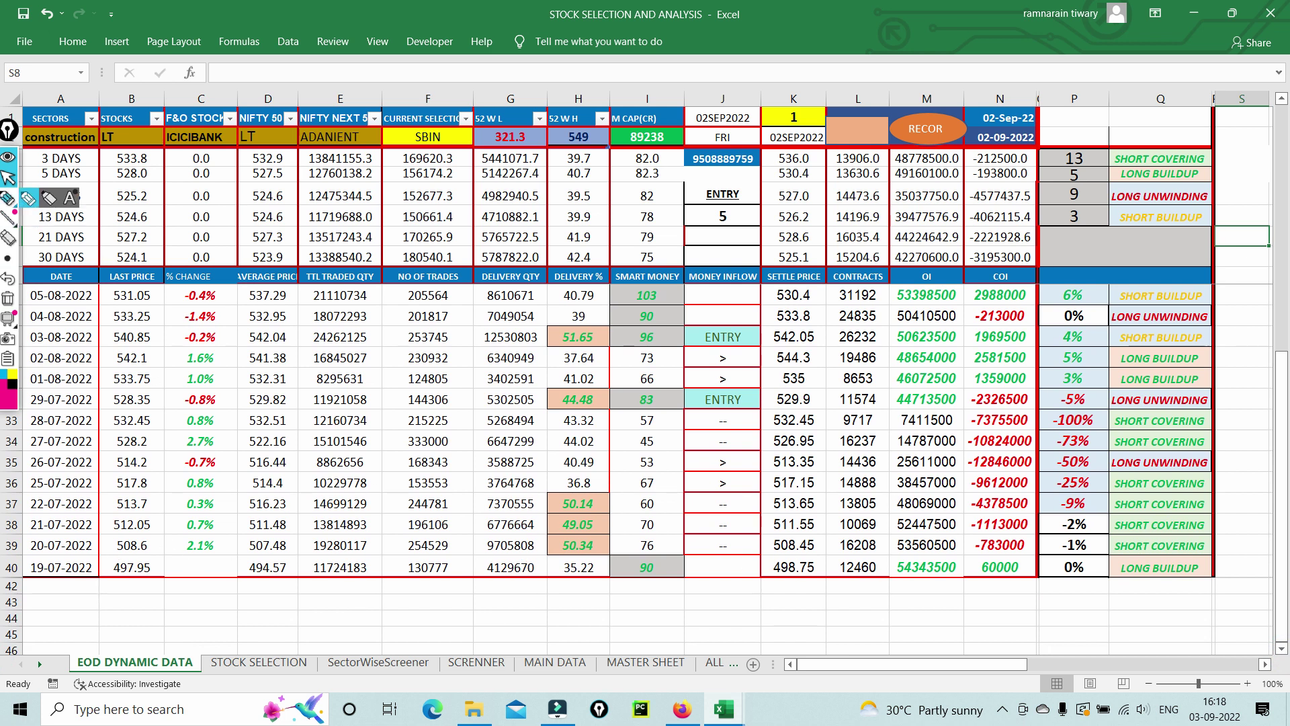
click(28, 198)
mouse_move(105, 537)
mouse_down()
mouse_move(112, 551)
mouse_move(156, 491)
mouse_move(115, 577)
mouse_move(134, 528)
mouse_move(178, 536)
mouse_move(252, 481)
mouse_up()
mouse_move(536, 513)
mouse_down()
mouse_move(605, 504)
mouse_move(571, 531)
mouse_move(547, 524)
mouse_move(603, 521)
mouse_move(694, 474)
mouse_up()
mouse_move(94, 392)
mouse_down()
mouse_move(158, 395)
mouse_move(137, 410)
mouse_move(98, 396)
mouse_move(151, 390)
mouse_up()
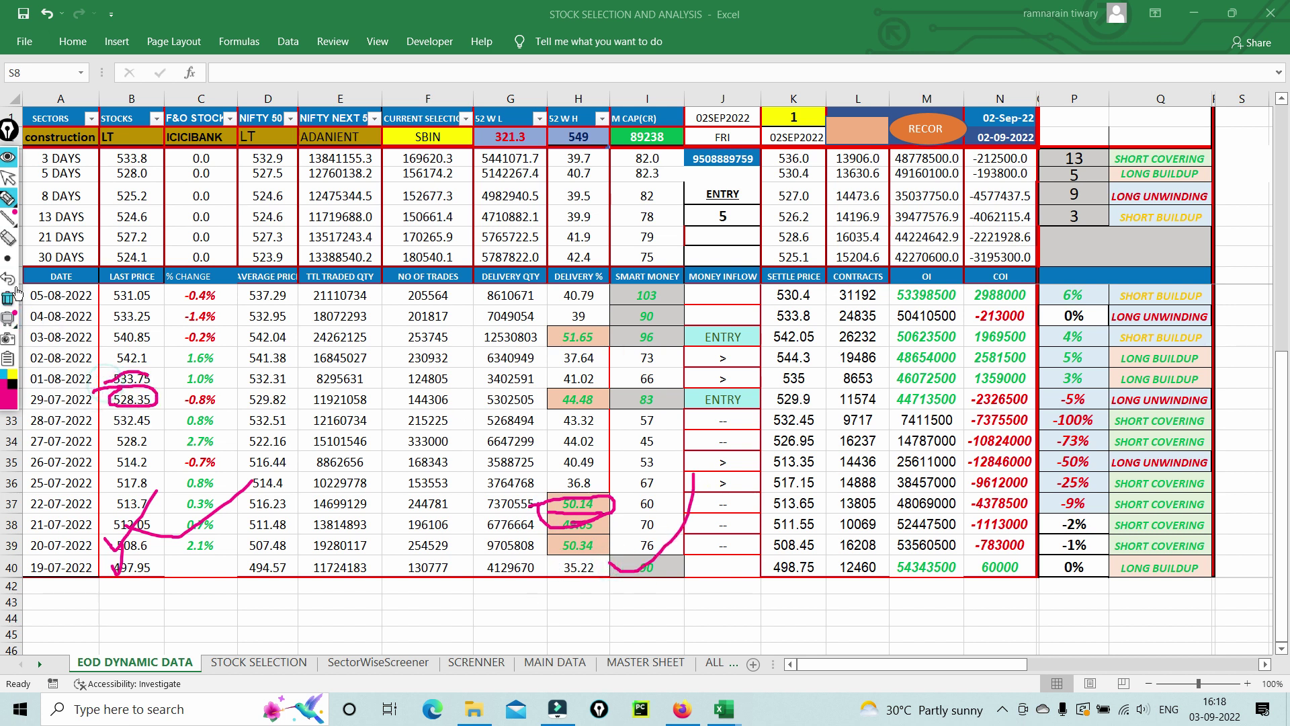
click(9, 298)
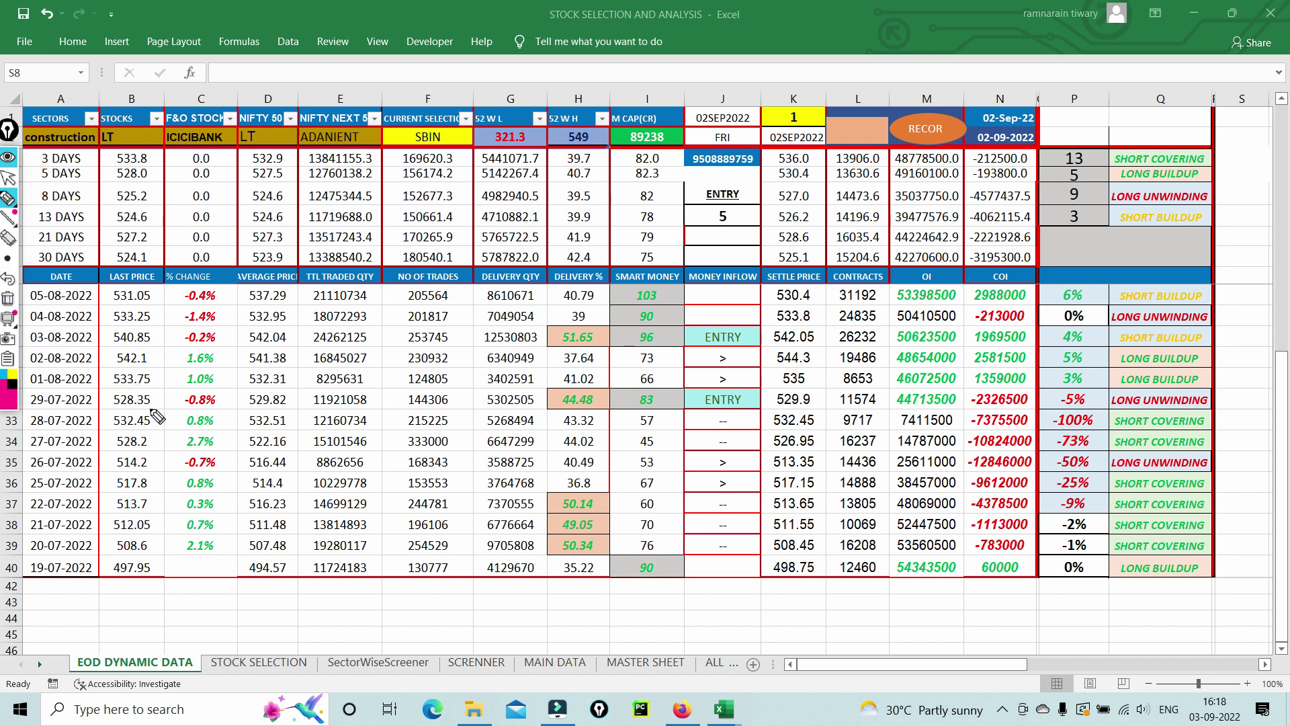
- Circle the last price and mark the DELIVERY % for 03-08-2022 with the pen, and clear the marks
mouse_move(104, 337)
mouse_down()
mouse_move(115, 332)
mouse_move(111, 346)
mouse_move(107, 336)
mouse_up()
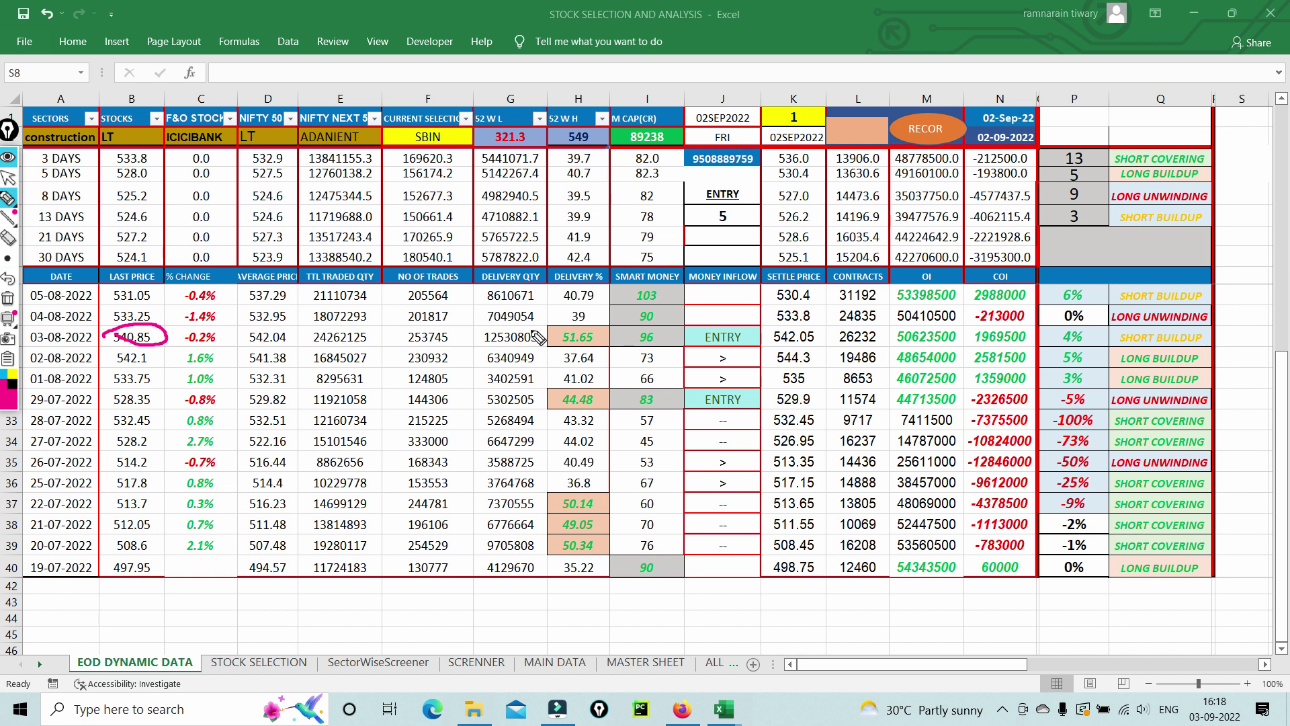
mouse_move(592, 285)
mouse_down()
mouse_move(541, 324)
mouse_move(552, 317)
mouse_up()
click(11, 303)
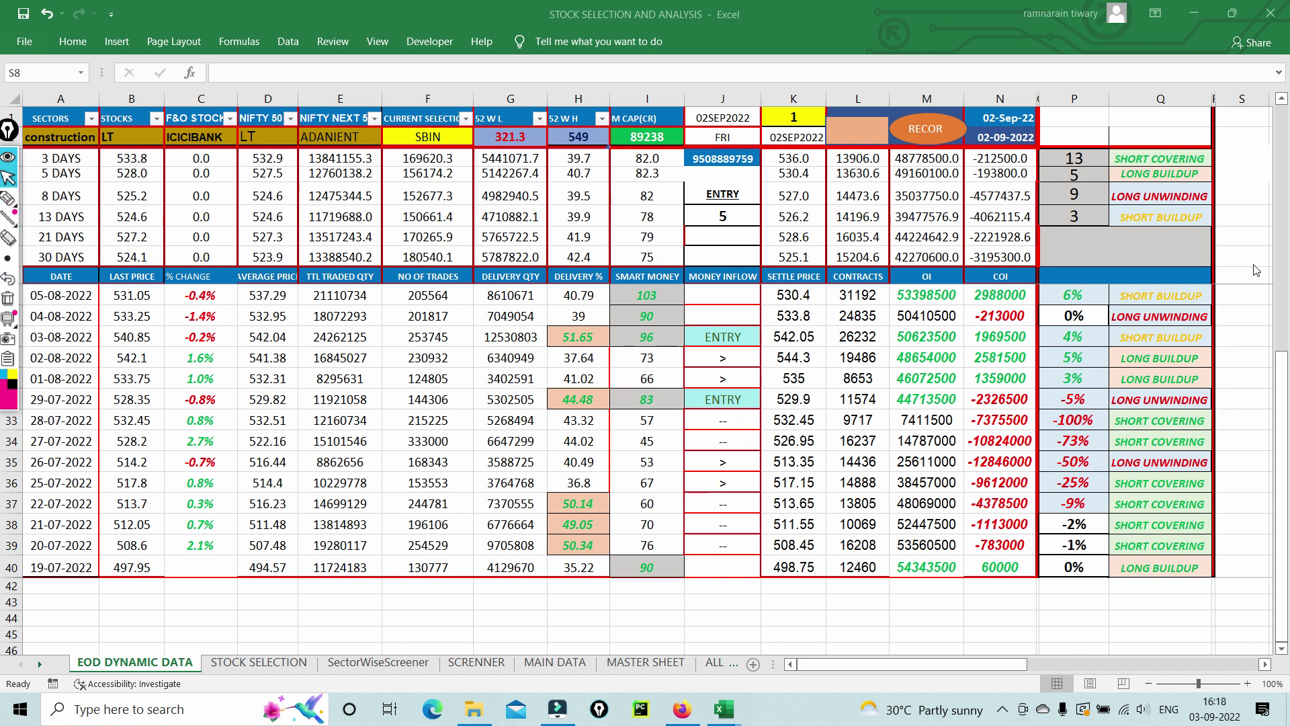
- Tick the DELIVERY % values for 02-09-2022 and 01-09-2022 and the short-term average, circle the latest smart money value, and clear the marks
click(1282, 100)
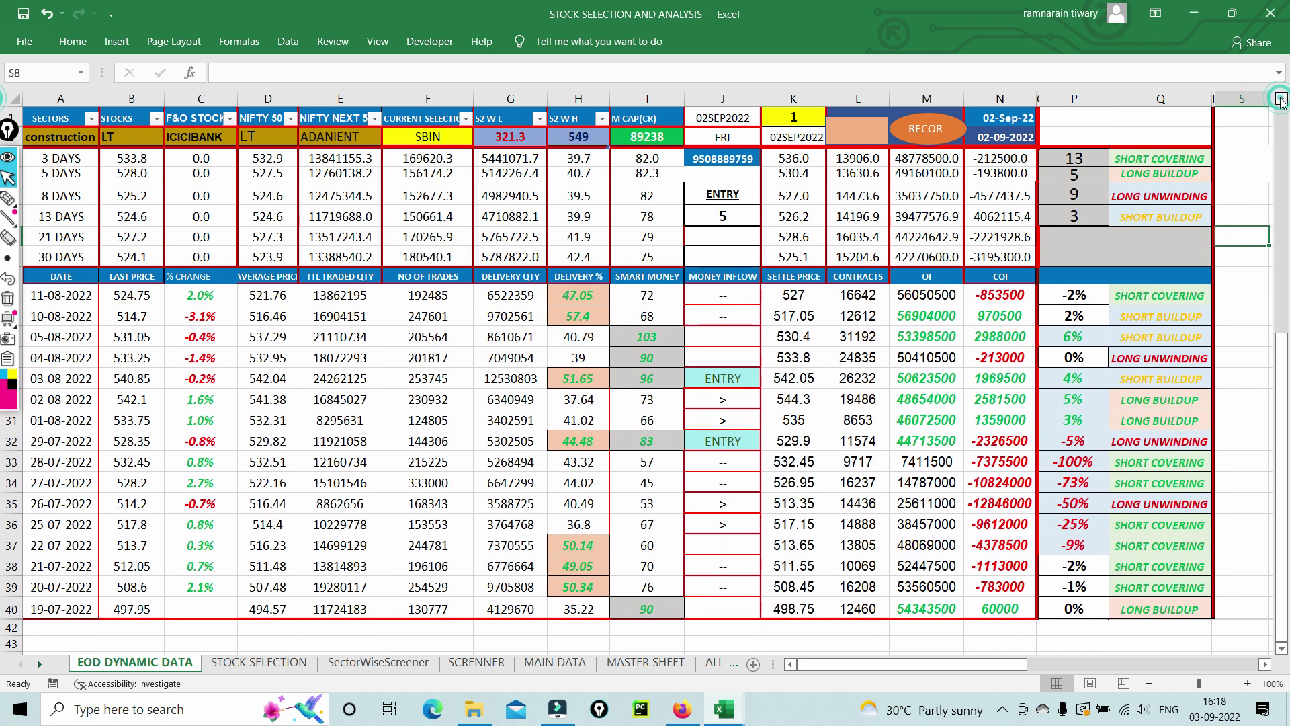
click(1282, 99)
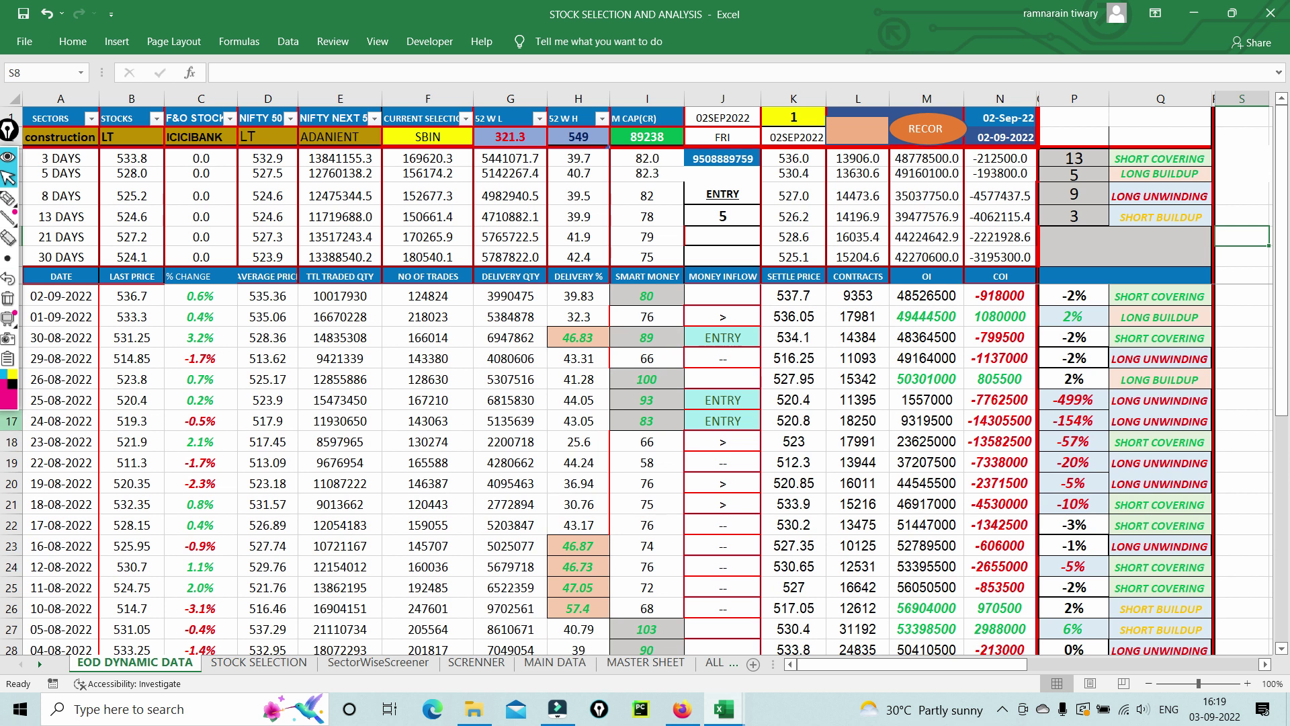
click(8, 198)
drag(560, 295, 581, 272)
mouse_move(565, 316)
mouse_down()
mouse_move(608, 274)
mouse_move(637, 308)
mouse_move(684, 295)
mouse_move(635, 288)
mouse_move(618, 304)
mouse_up()
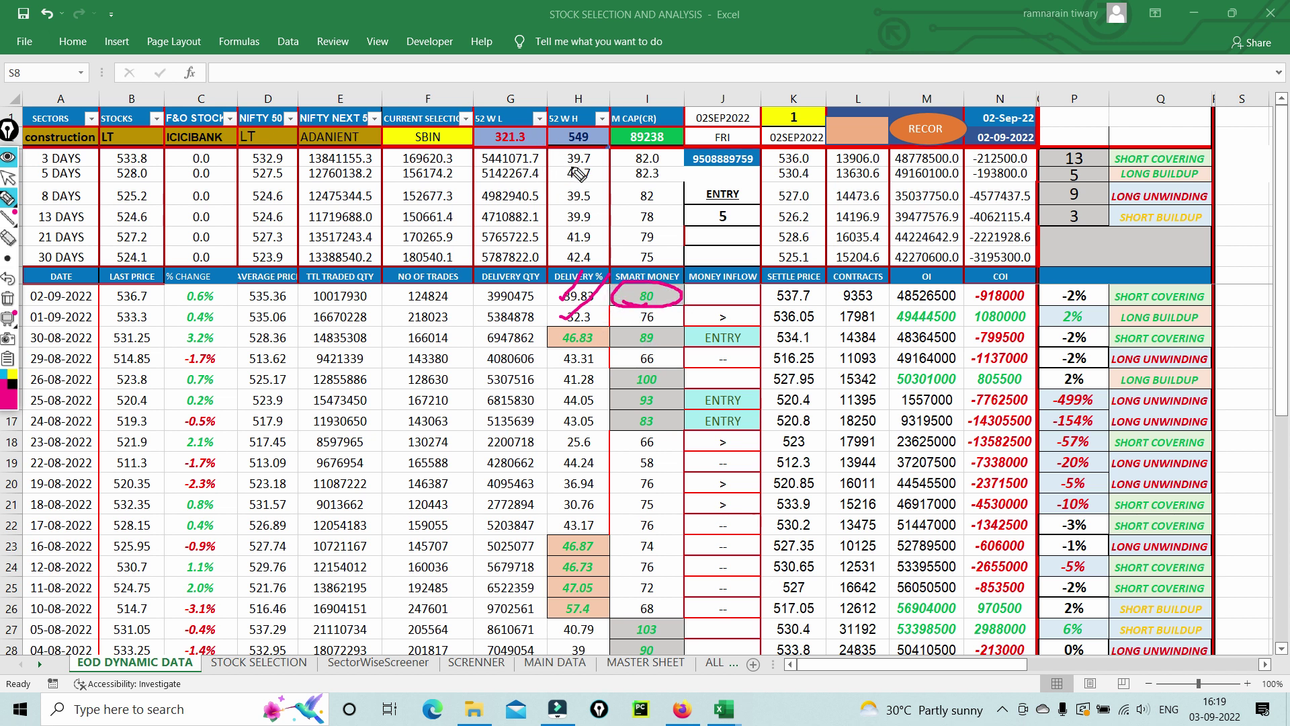
drag(576, 171, 666, 124)
click(8, 298)
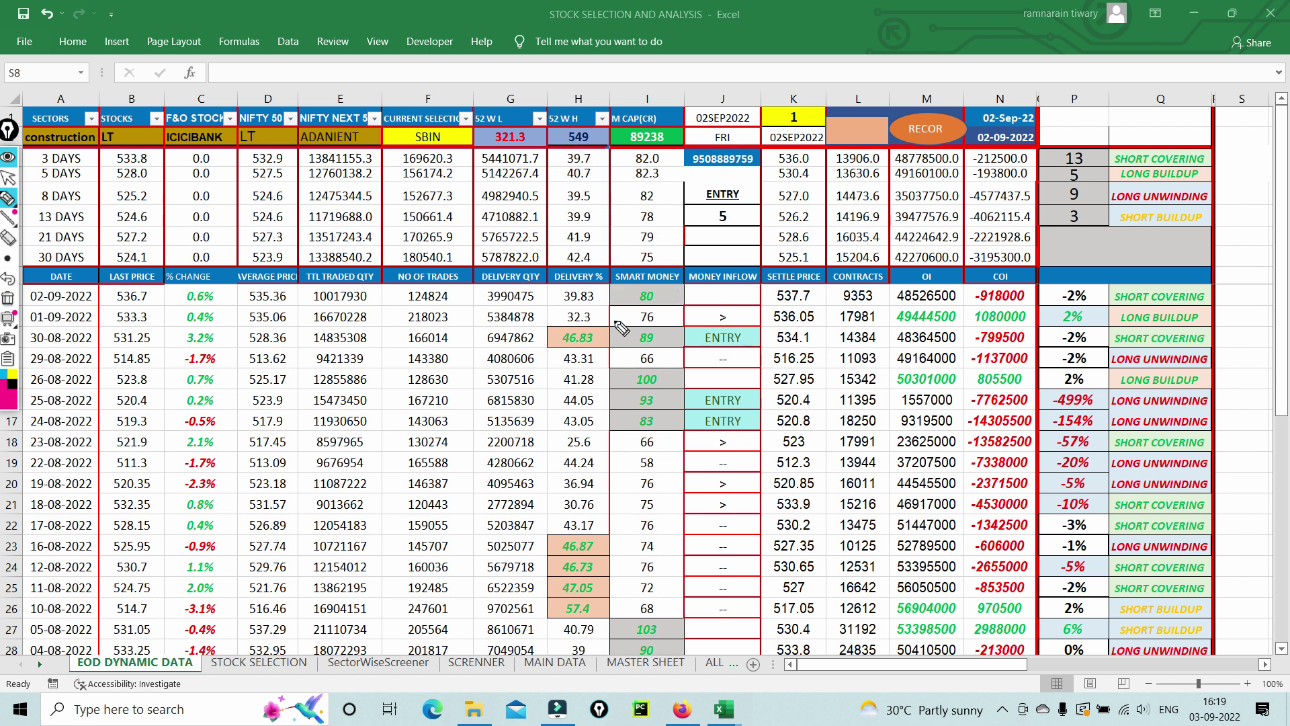
- Tick the 01-09-2022 and 5 DAYS DELIVERY % values, and mark the last price and smart money for late August with the pen
drag(571, 311, 622, 248)
click(568, 172)
drag(572, 176, 676, 143)
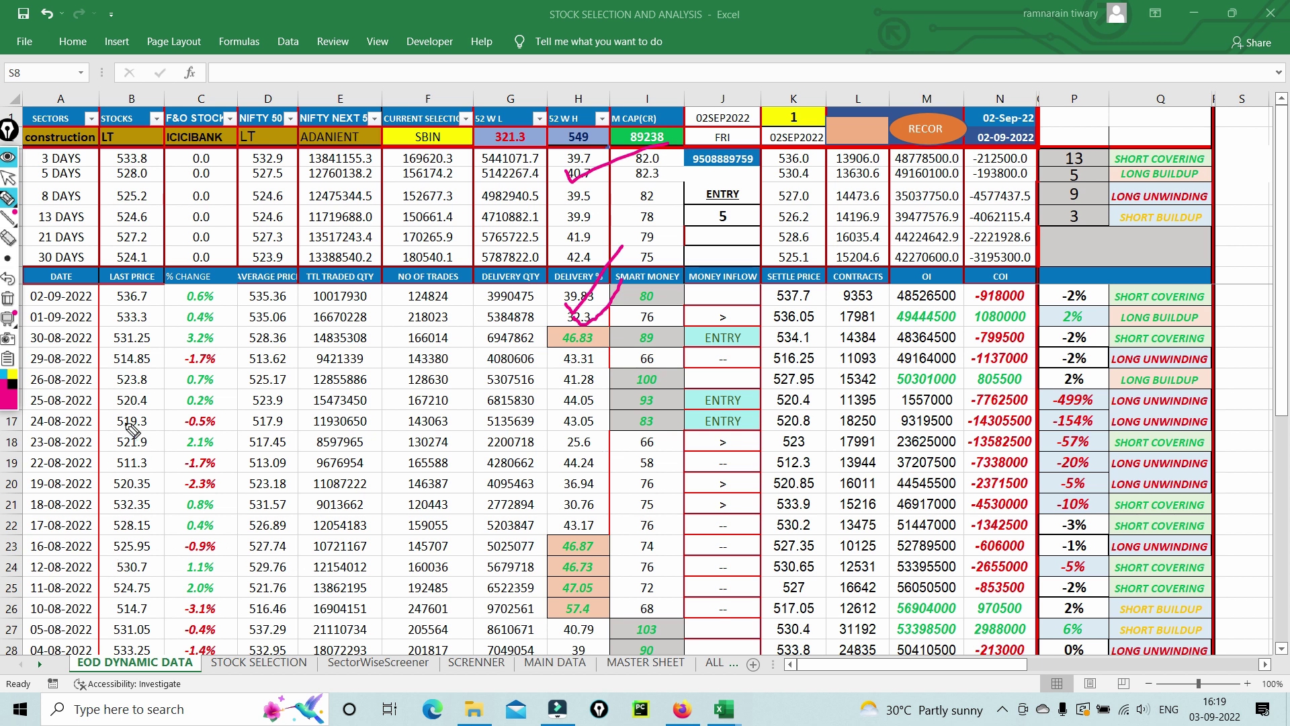
mouse_move(97, 370)
mouse_down()
mouse_move(158, 362)
mouse_move(101, 369)
mouse_move(144, 407)
mouse_move(146, 428)
mouse_up()
mouse_move(640, 432)
mouse_down()
mouse_move(668, 422)
mouse_move(667, 385)
mouse_move(702, 346)
mouse_up()
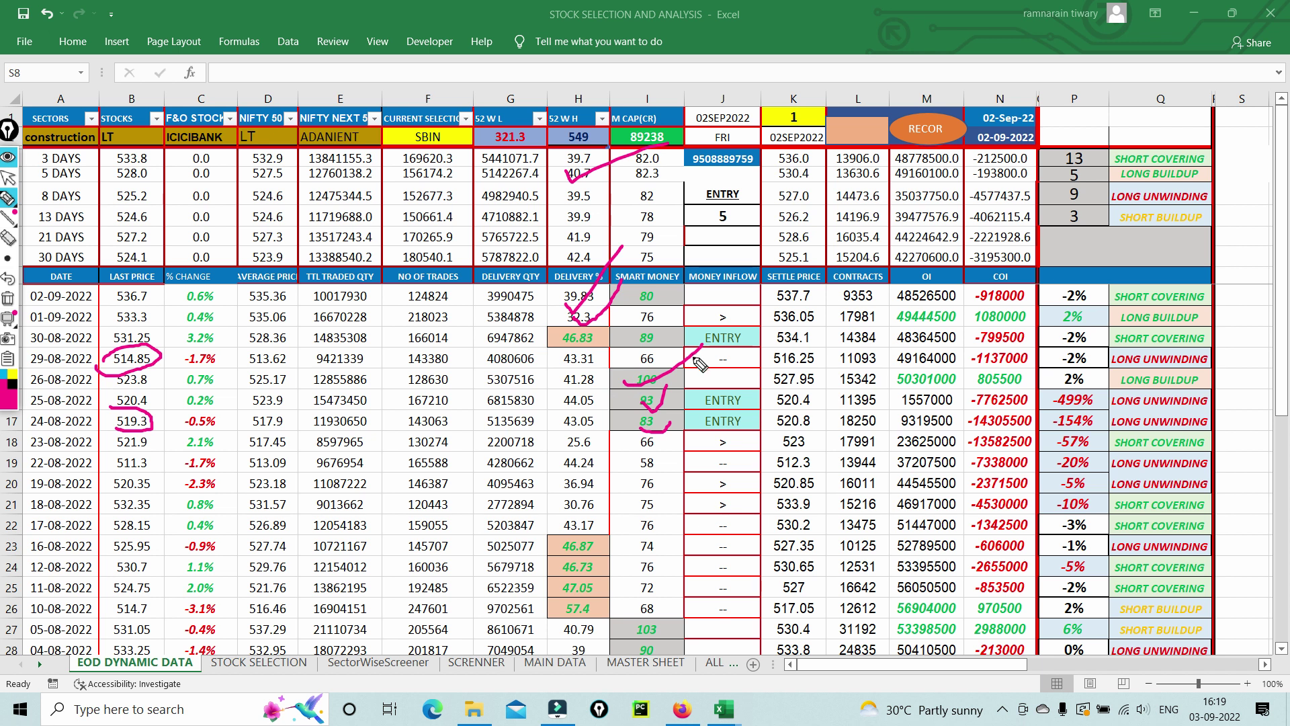
- Circle the LONG UNWINDING entries for 24, 25 and 29 August, tick the two latest OI signals, and clear all marks
mouse_move(1112, 348)
mouse_down()
mouse_move(1220, 353)
mouse_move(1156, 381)
mouse_move(1122, 380)
mouse_move(1102, 331)
mouse_move(1187, 323)
mouse_move(1207, 353)
mouse_move(1109, 328)
mouse_move(1167, 275)
mouse_up()
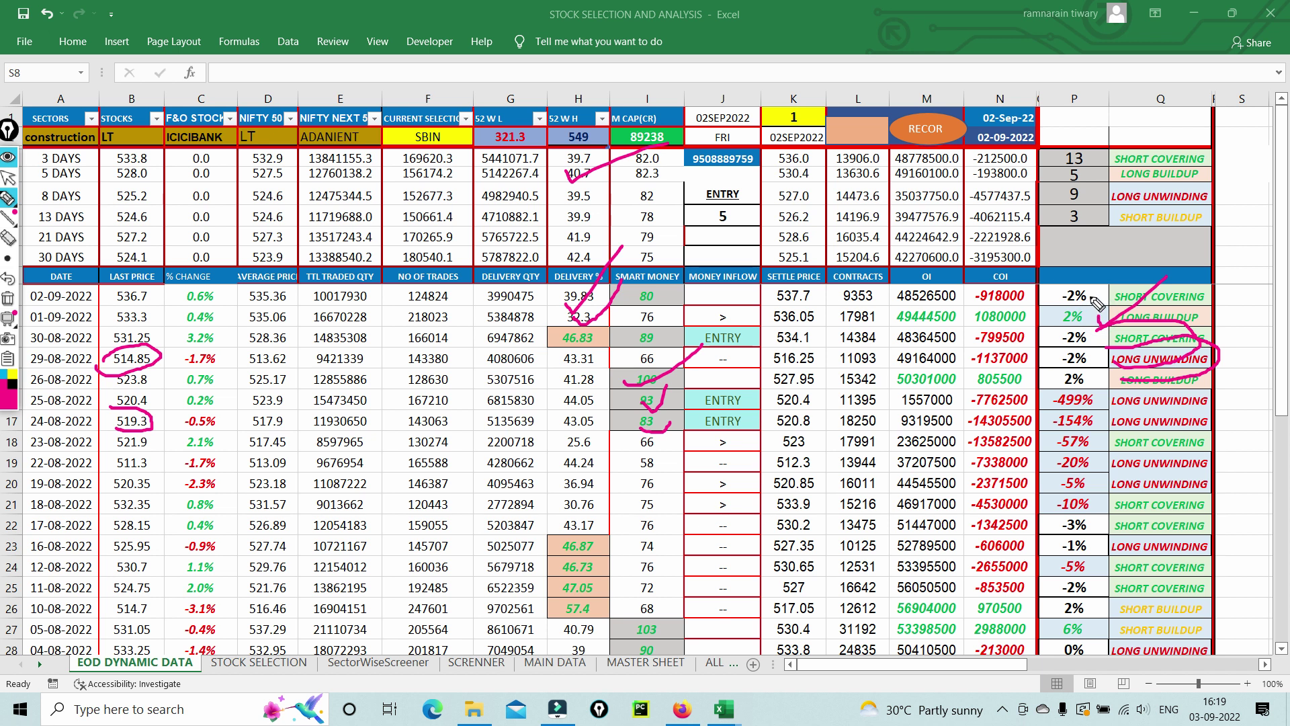
drag(1095, 296, 1157, 257)
mouse_move(1090, 393)
mouse_down()
mouse_move(1247, 397)
mouse_move(1119, 425)
mouse_move(1101, 379)
mouse_move(1112, 406)
mouse_move(1237, 403)
mouse_move(1119, 431)
mouse_up()
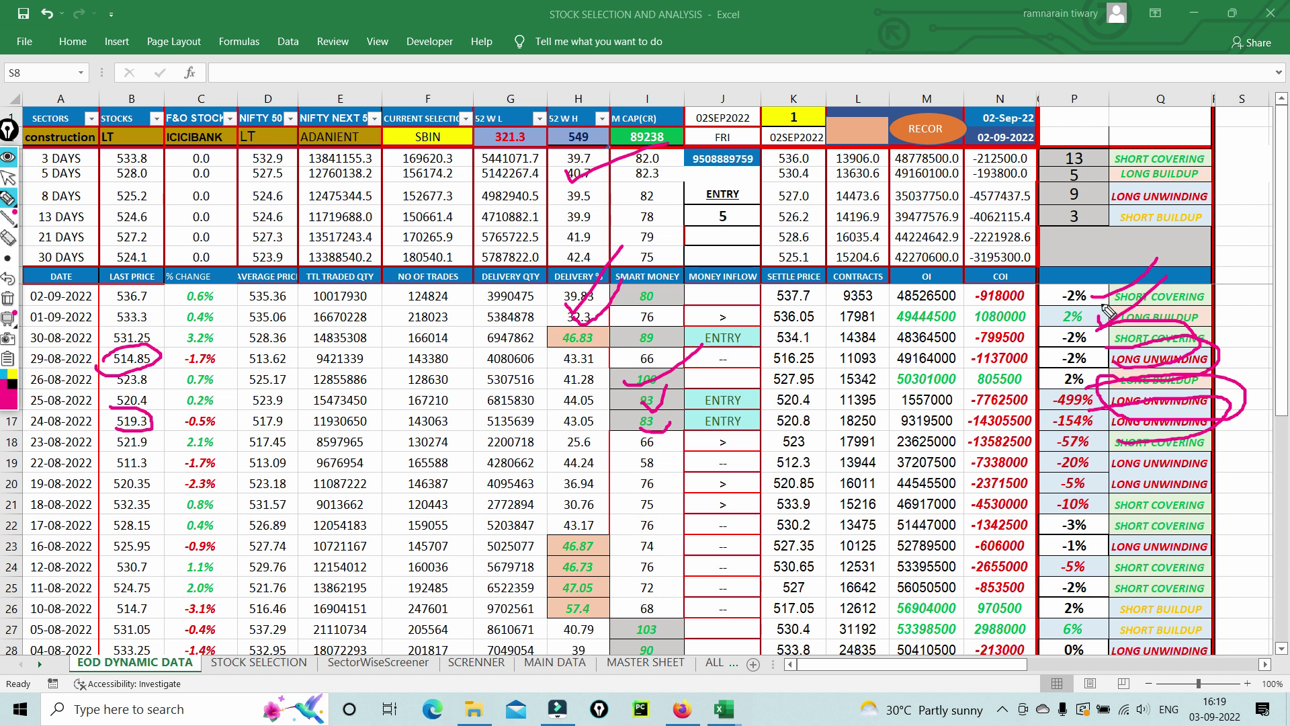
mouse_move(1134, 299)
mouse_down()
mouse_move(1119, 303)
mouse_move(1242, 210)
mouse_up()
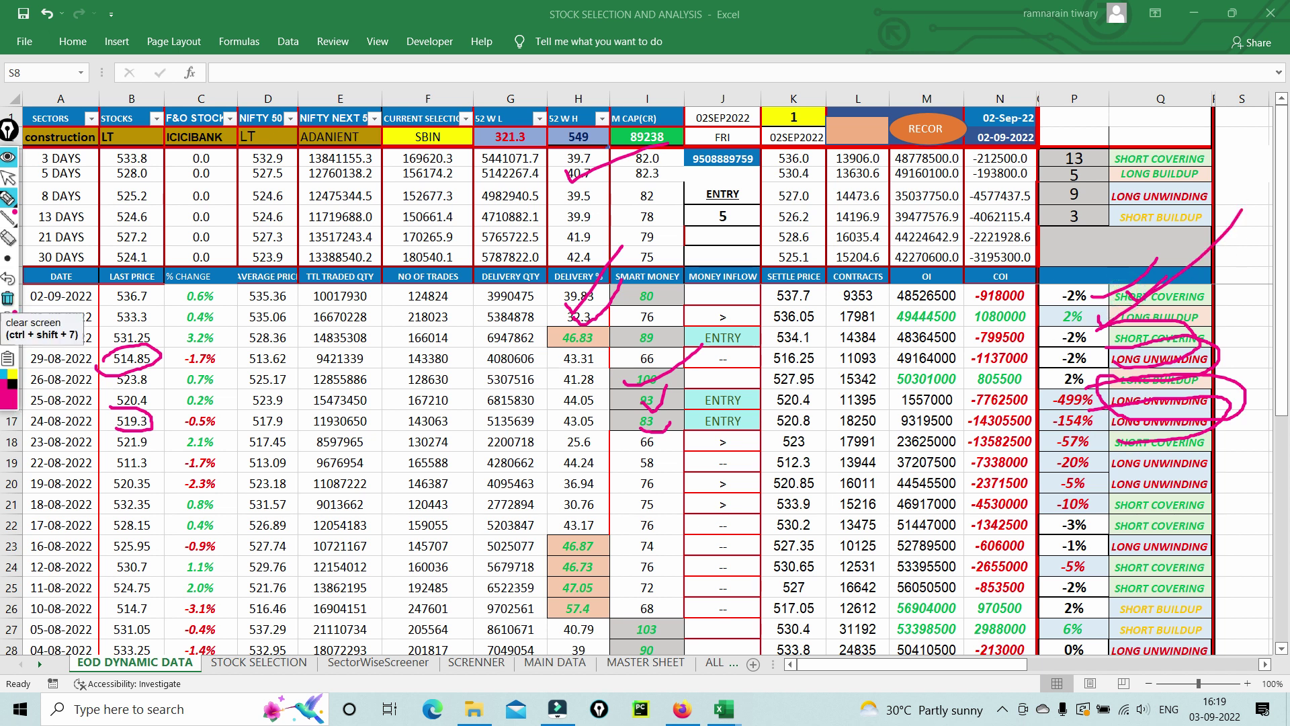
click(8, 301)
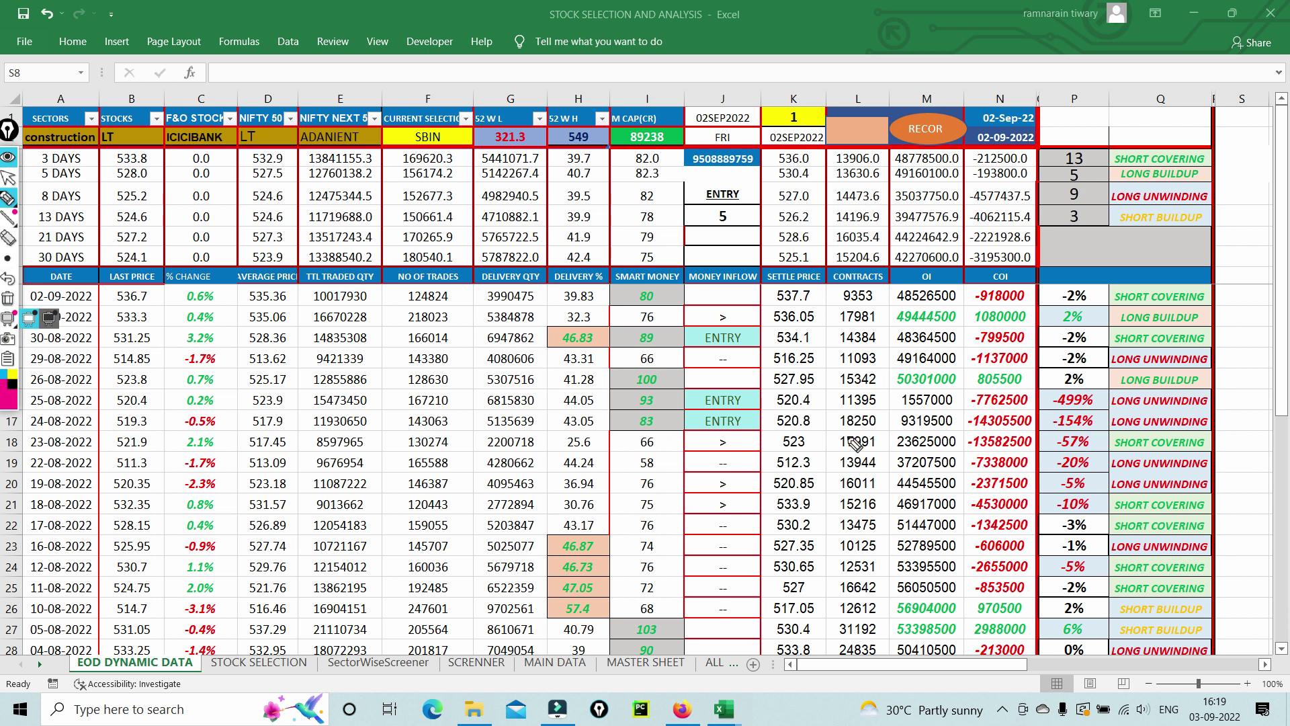
- Circle the latest OI percentage, tick and bracket the four buildup counts, clear them, then circle the LONG UNWINDING and SHORT BUILDUP counts and clear again
mouse_move(1028, 295)
mouse_down()
mouse_move(1081, 287)
mouse_move(1031, 301)
mouse_up()
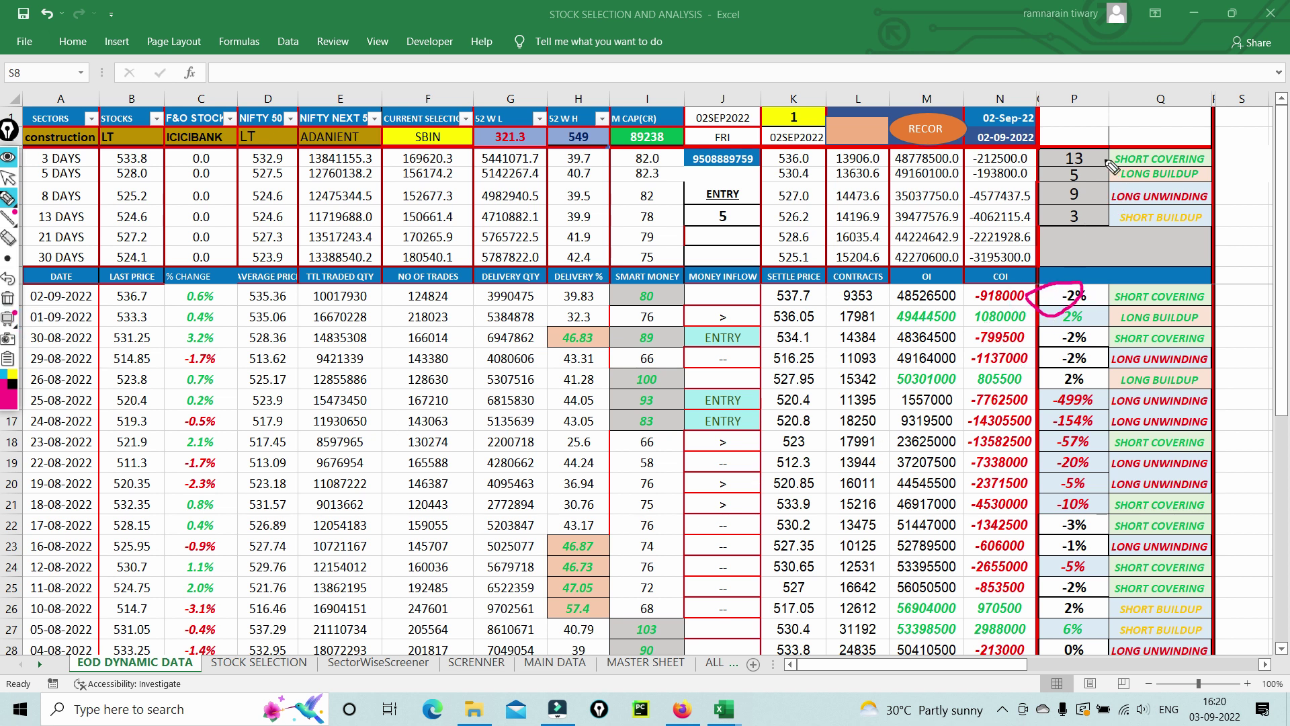
drag(1084, 156, 1200, 44)
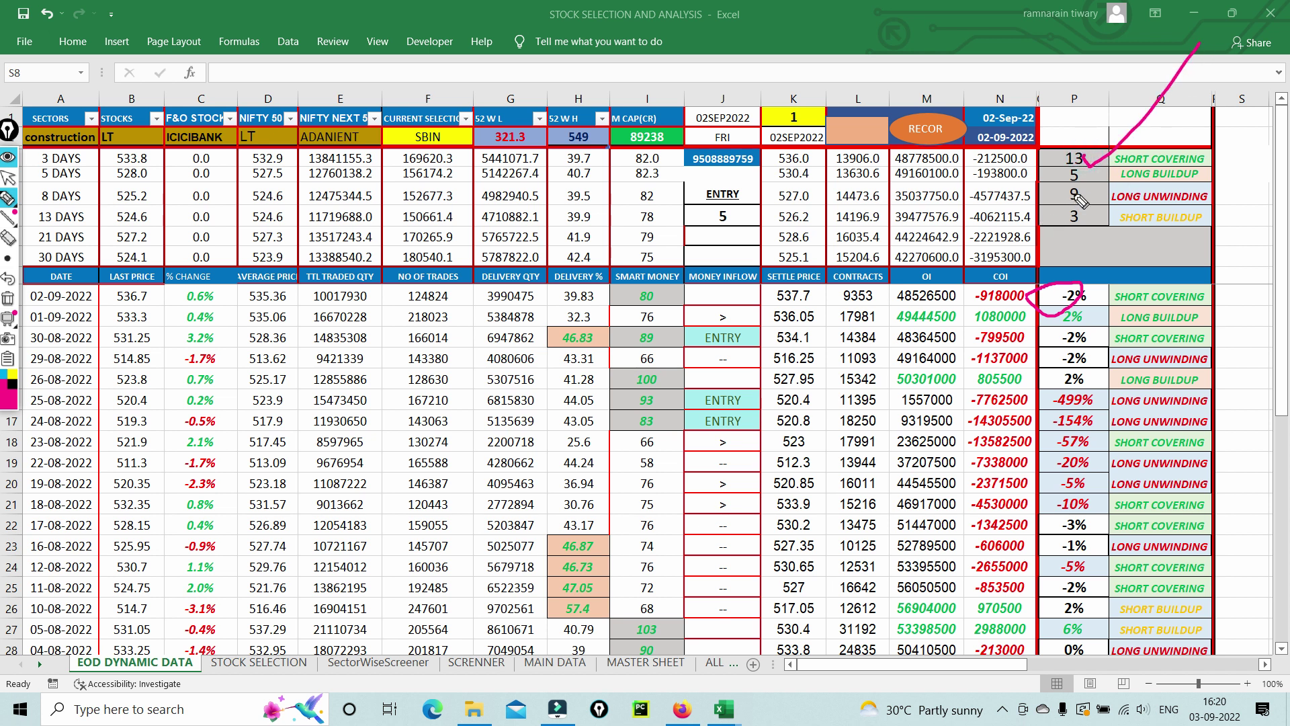
drag(1080, 170, 1173, 111)
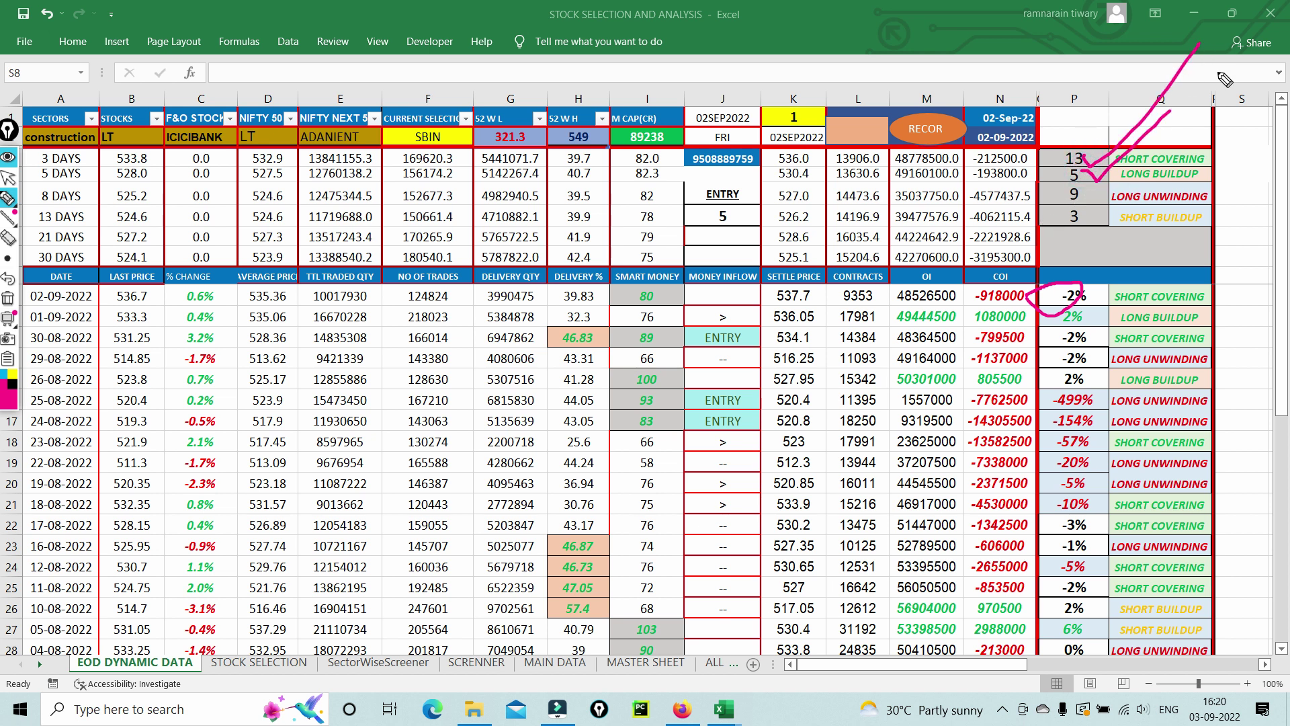
drag(1086, 193, 1159, 135)
drag(1077, 215, 1110, 217)
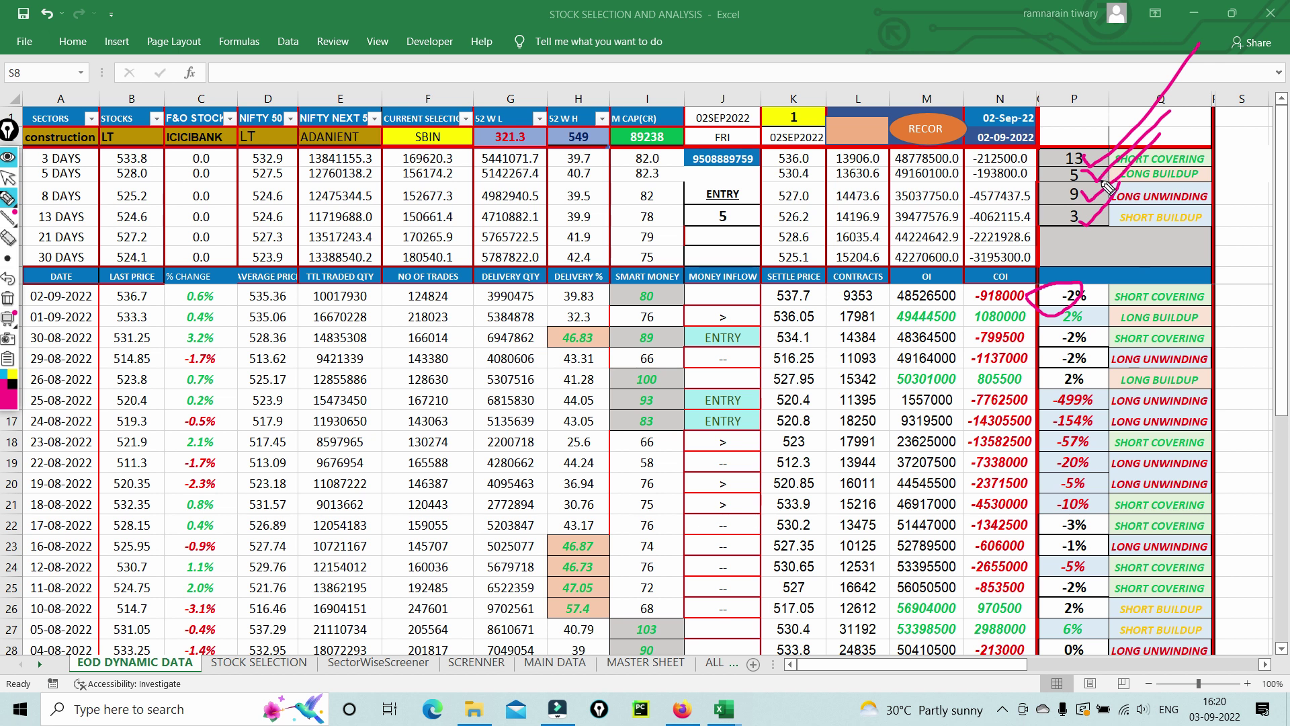
mouse_move(1065, 152)
mouse_down()
mouse_move(1046, 173)
mouse_move(1063, 177)
mouse_move(1043, 219)
mouse_move(1075, 223)
mouse_up()
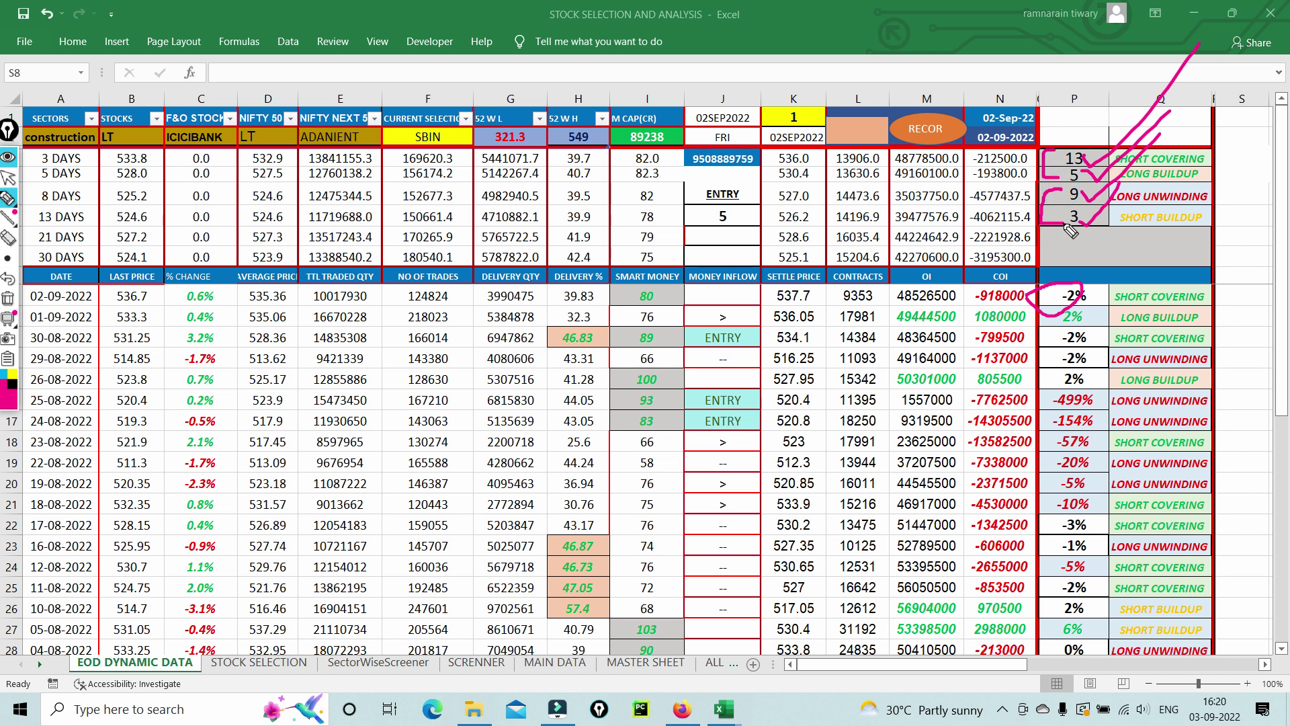
click(8, 298)
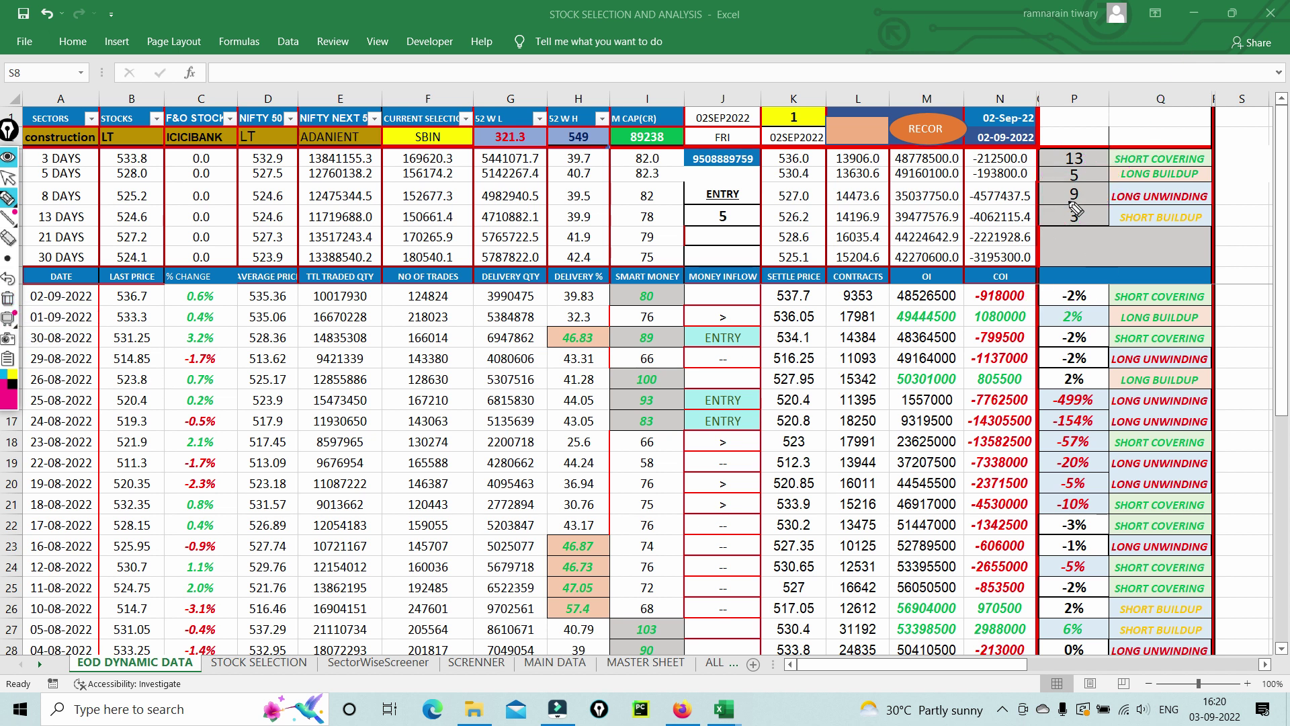
mouse_move(1056, 227)
mouse_down()
mouse_move(1054, 206)
mouse_move(1095, 188)
mouse_move(1086, 222)
mouse_move(1055, 228)
mouse_up()
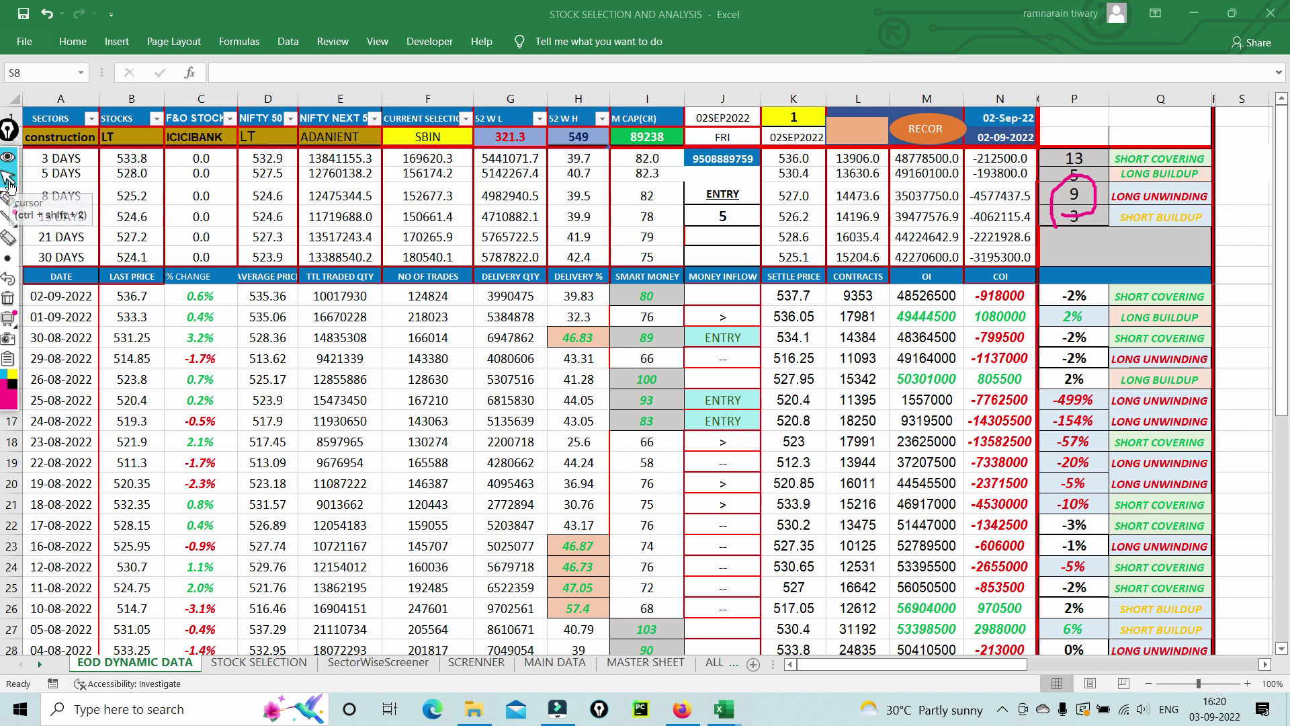
click(8, 298)
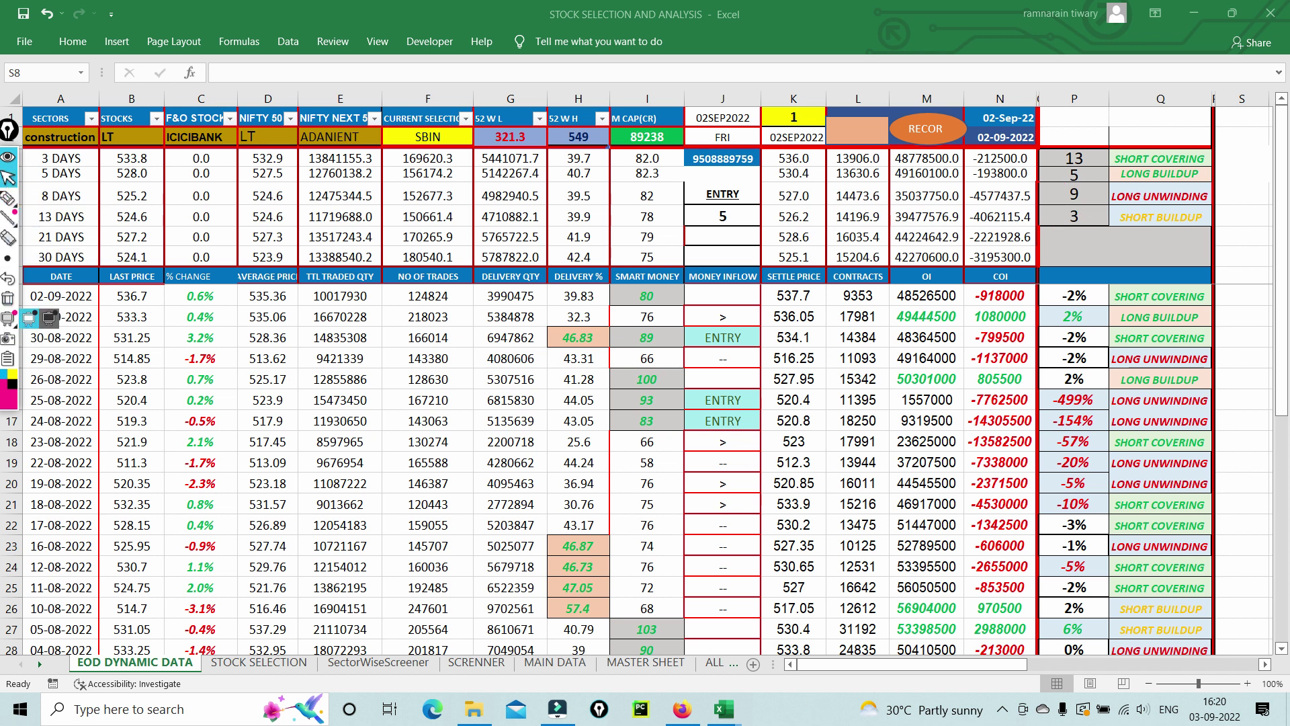
- Switch to the SBI daily chart in Firefox, mark the August and September highs near the 540.22 line with the pen, and clear the marks
click(680, 715)
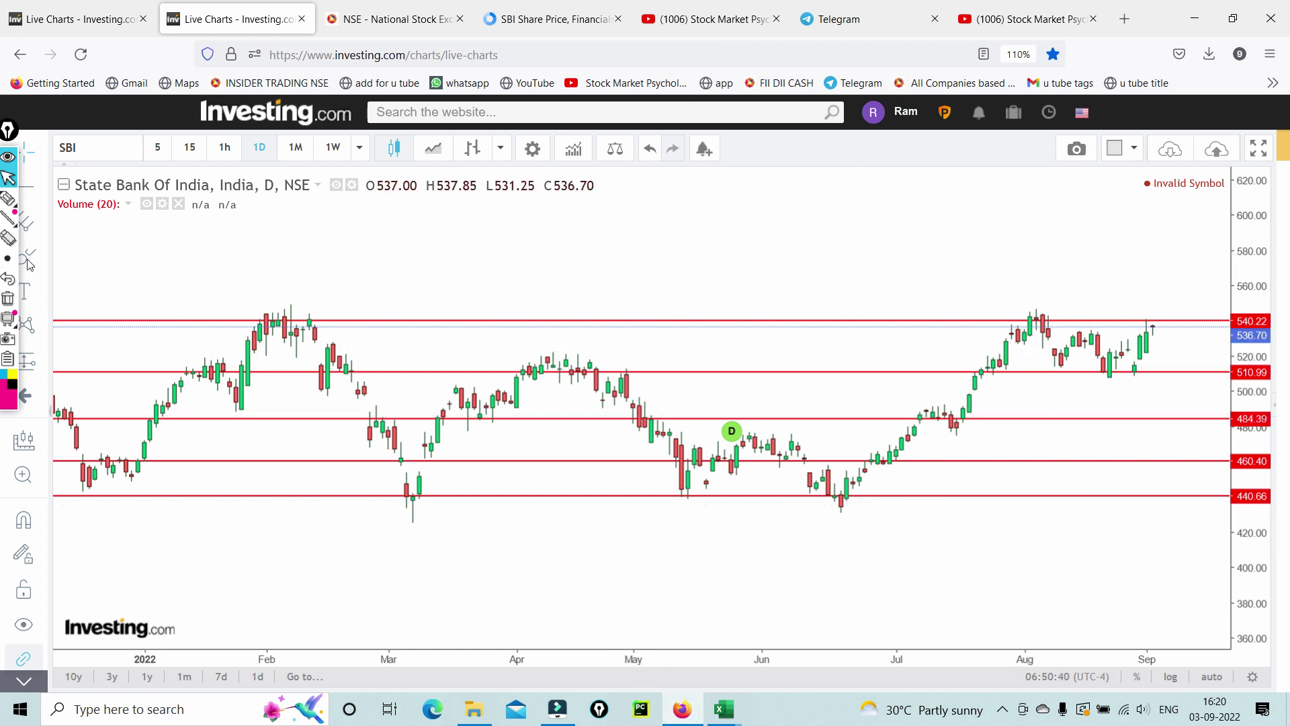
click(8, 198)
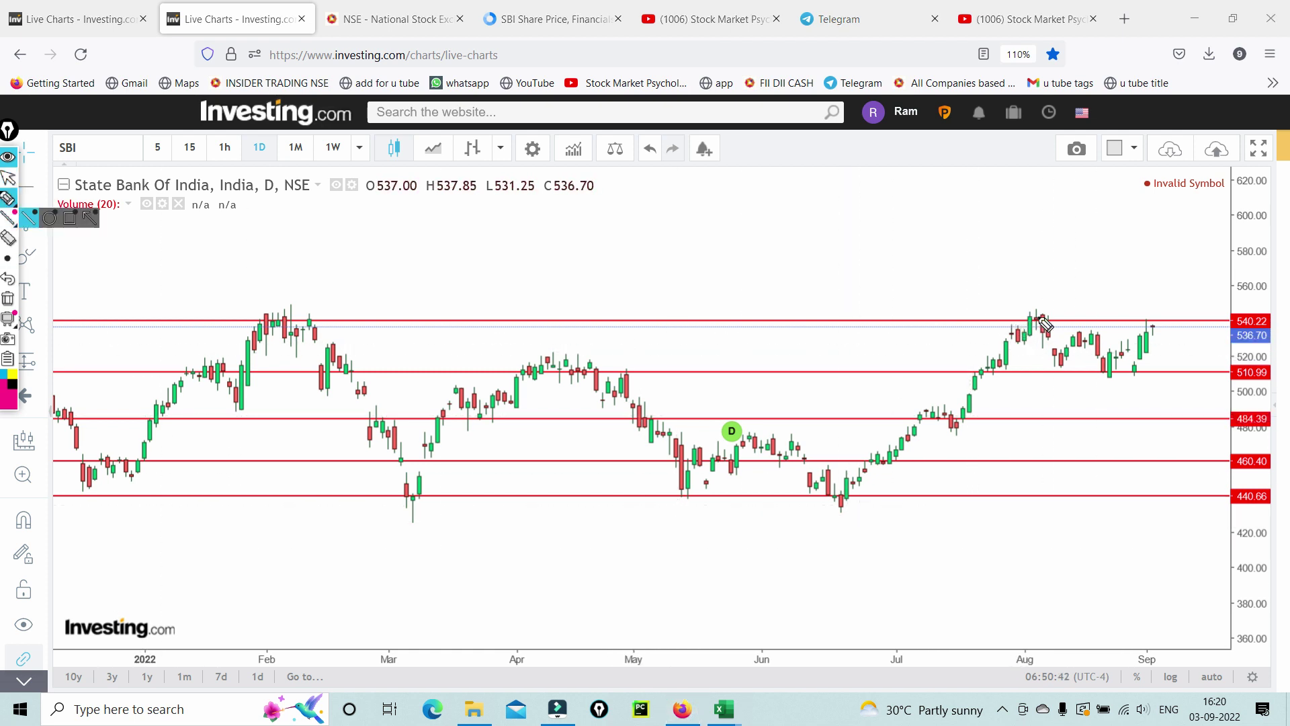
drag(1039, 319, 1090, 244)
drag(1142, 319, 1233, 267)
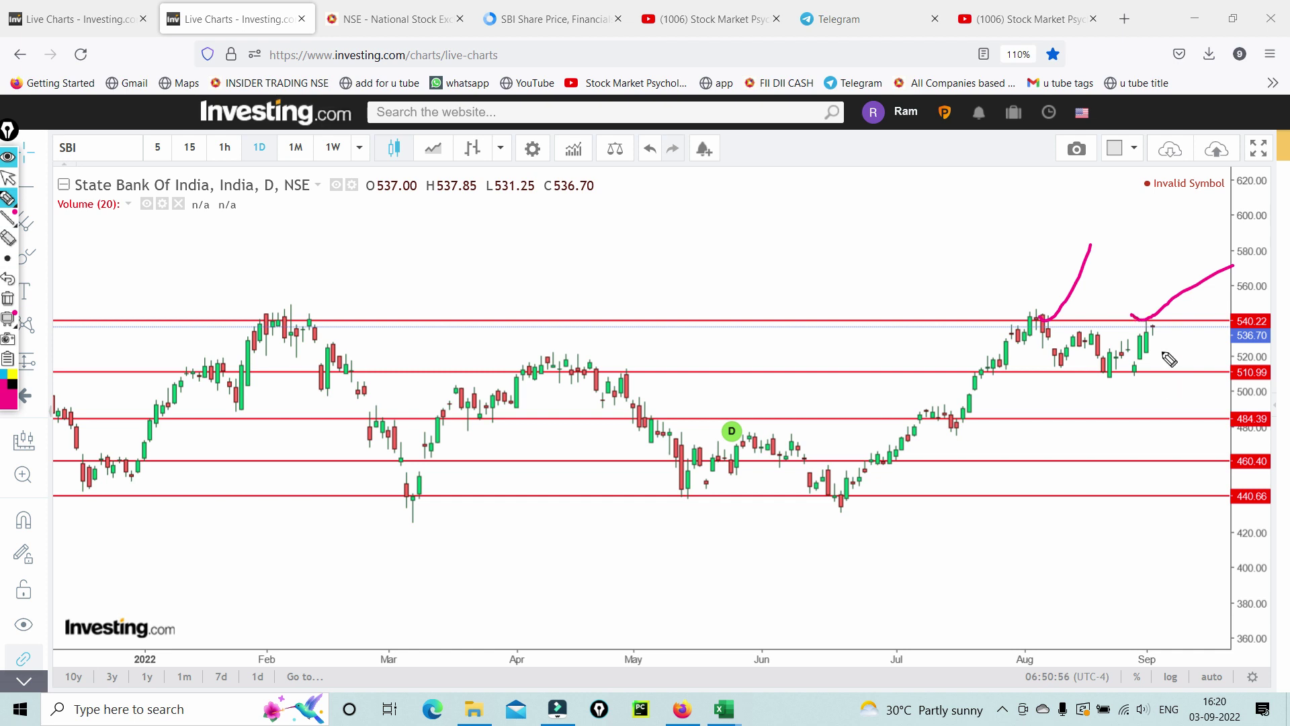
drag(1168, 322, 1175, 336)
drag(1090, 316, 1186, 309)
drag(1010, 302, 1129, 305)
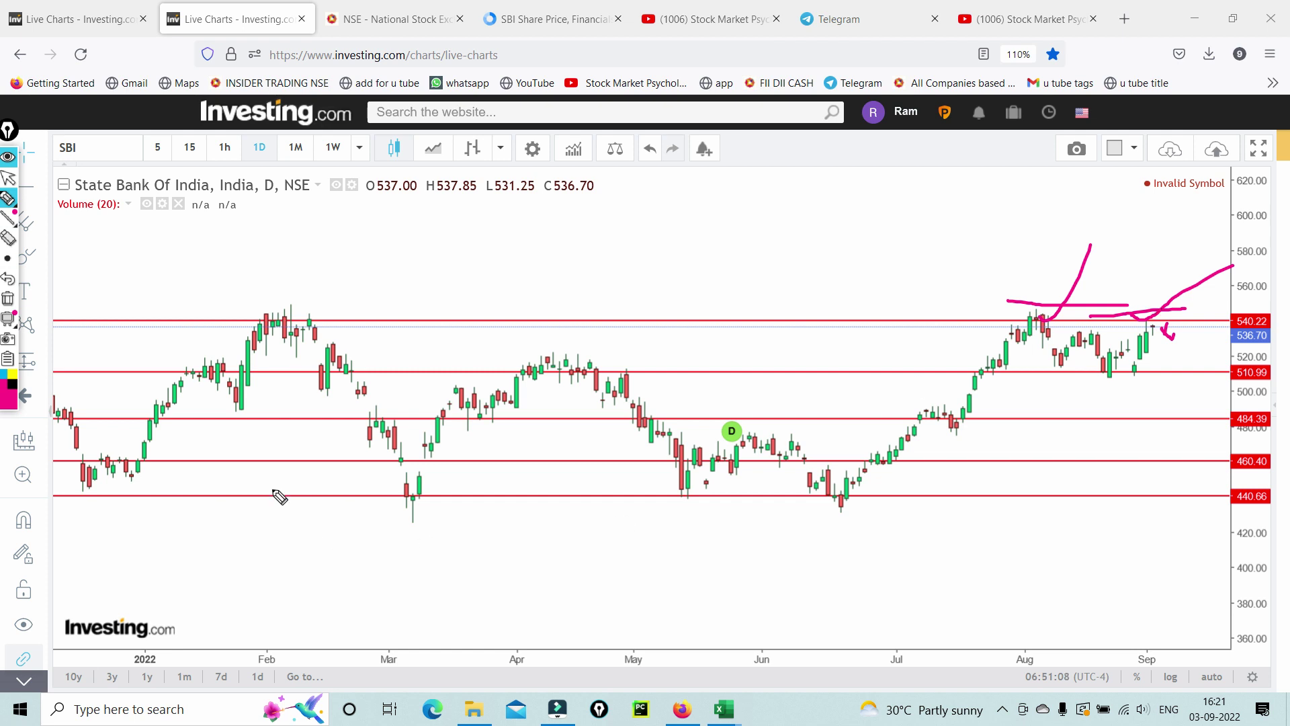
click(8, 317)
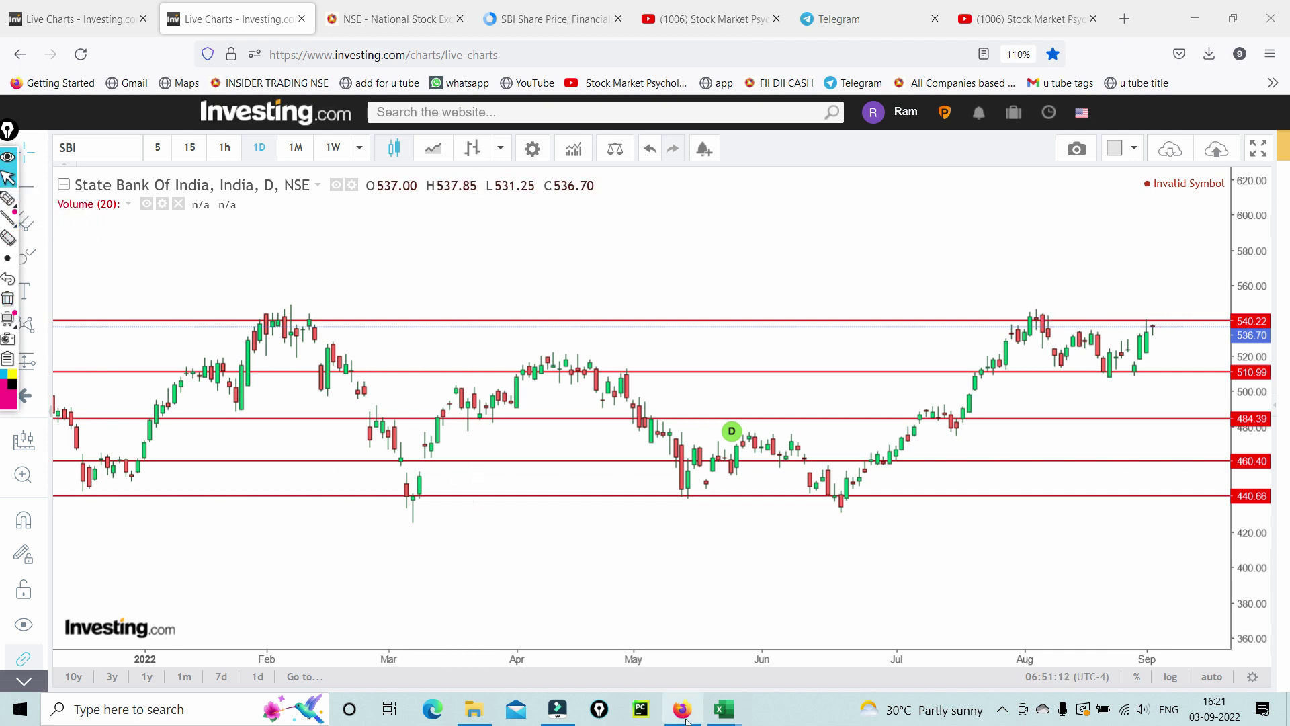
- Switch to the 05-06-2022-TO-02-09-2022SBINALLN workbook in Excel and look through the daily SBIN rows down to the 3, 5, 8 and 13 day averages
mouse_move(724, 709)
click(495, 651)
scroll(441, 517, up, 10)
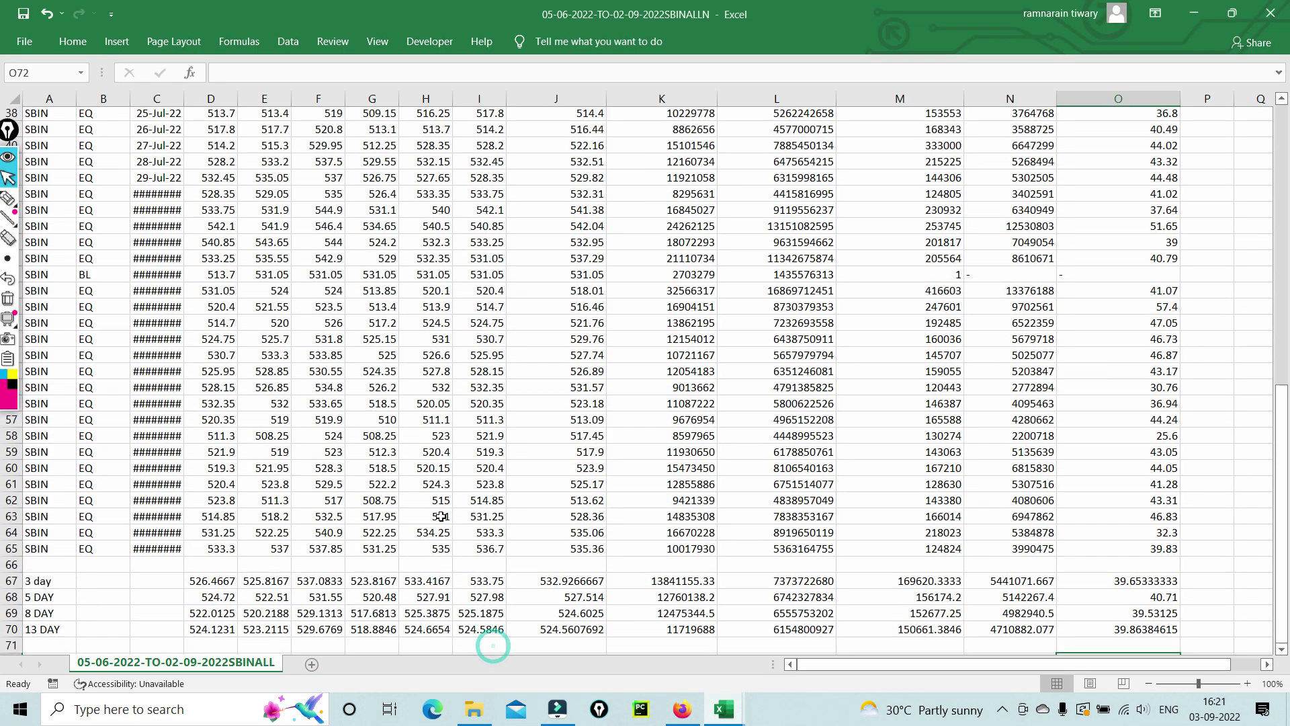
scroll(441, 517, up, 2)
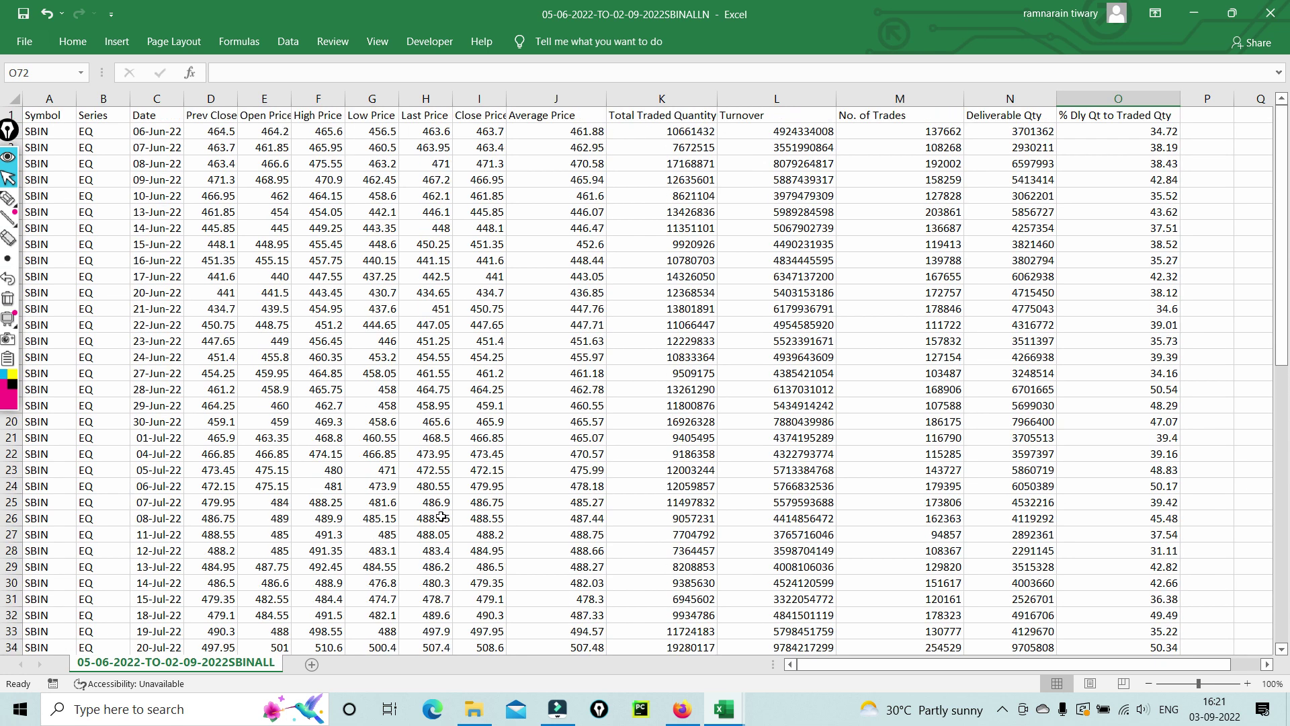
scroll(790, 139, down, 17)
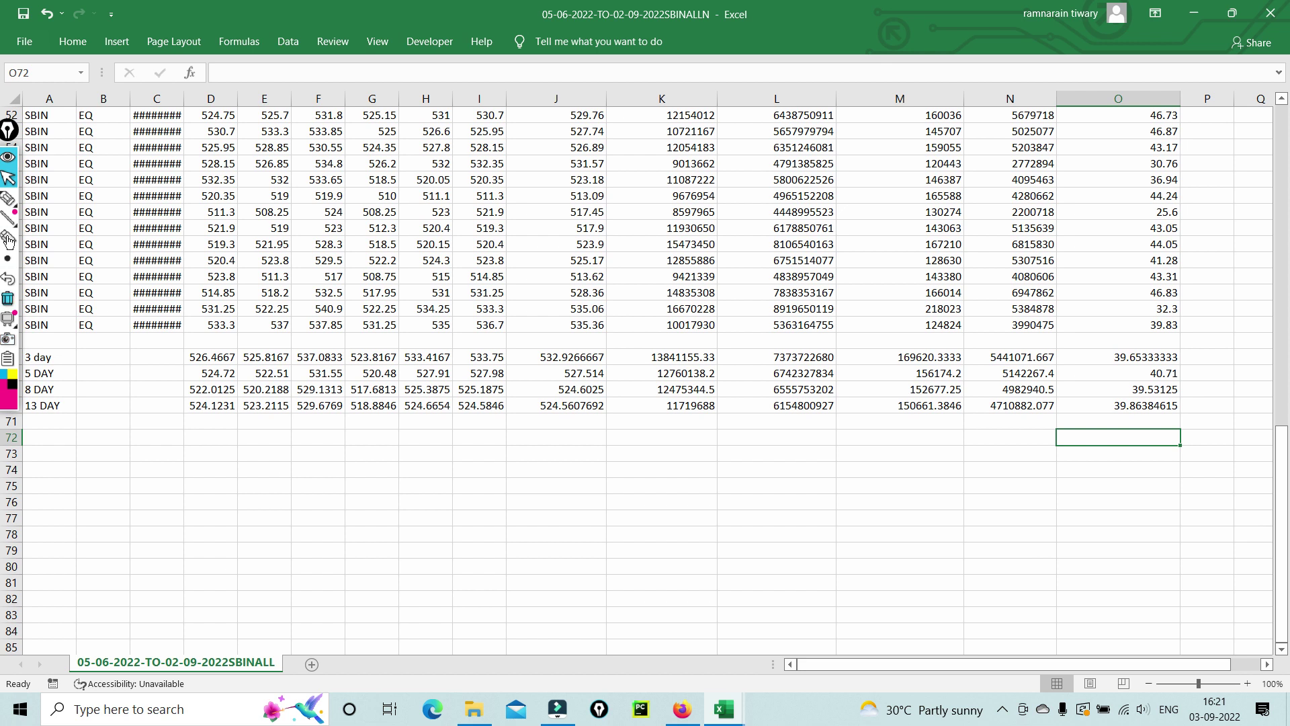
- Tick the previous close, last price and close price averages, outline and tick the delivery percentage averages, and clear the marks
click(8, 198)
drag(209, 355, 279, 311)
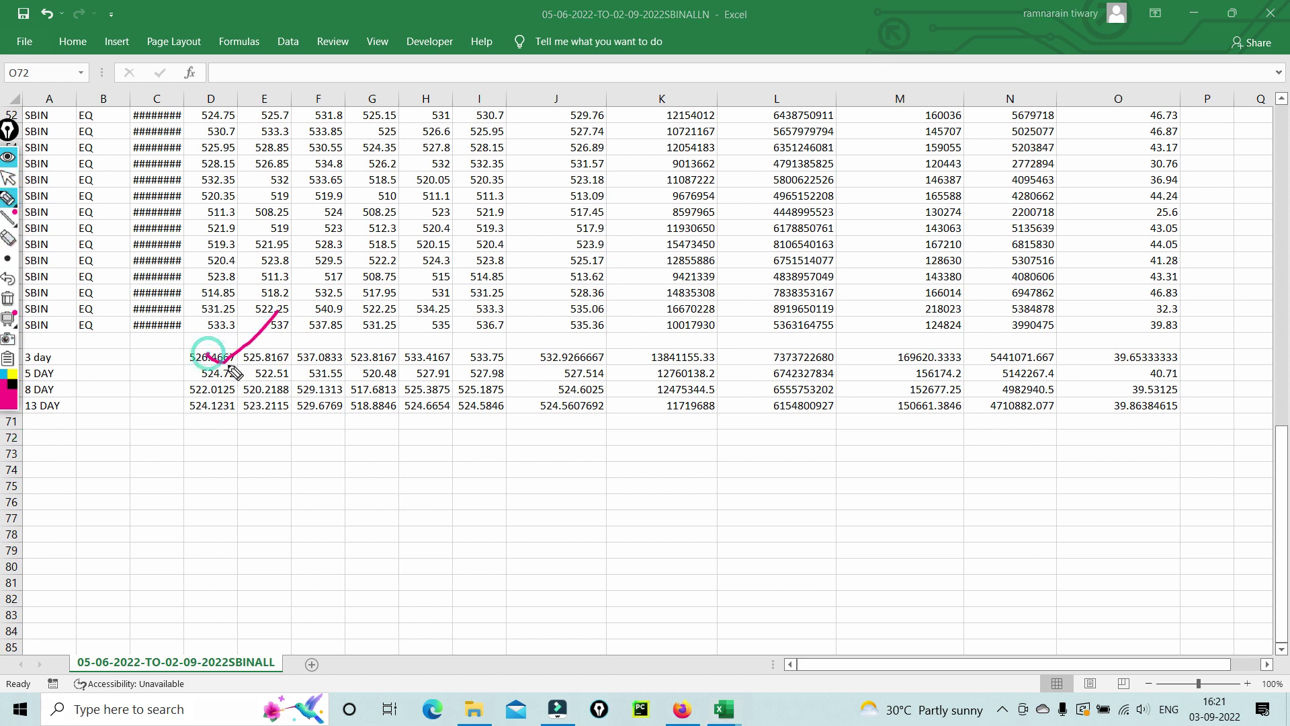
mouse_move(199, 413)
mouse_down()
mouse_move(215, 433)
mouse_move(258, 369)
mouse_up()
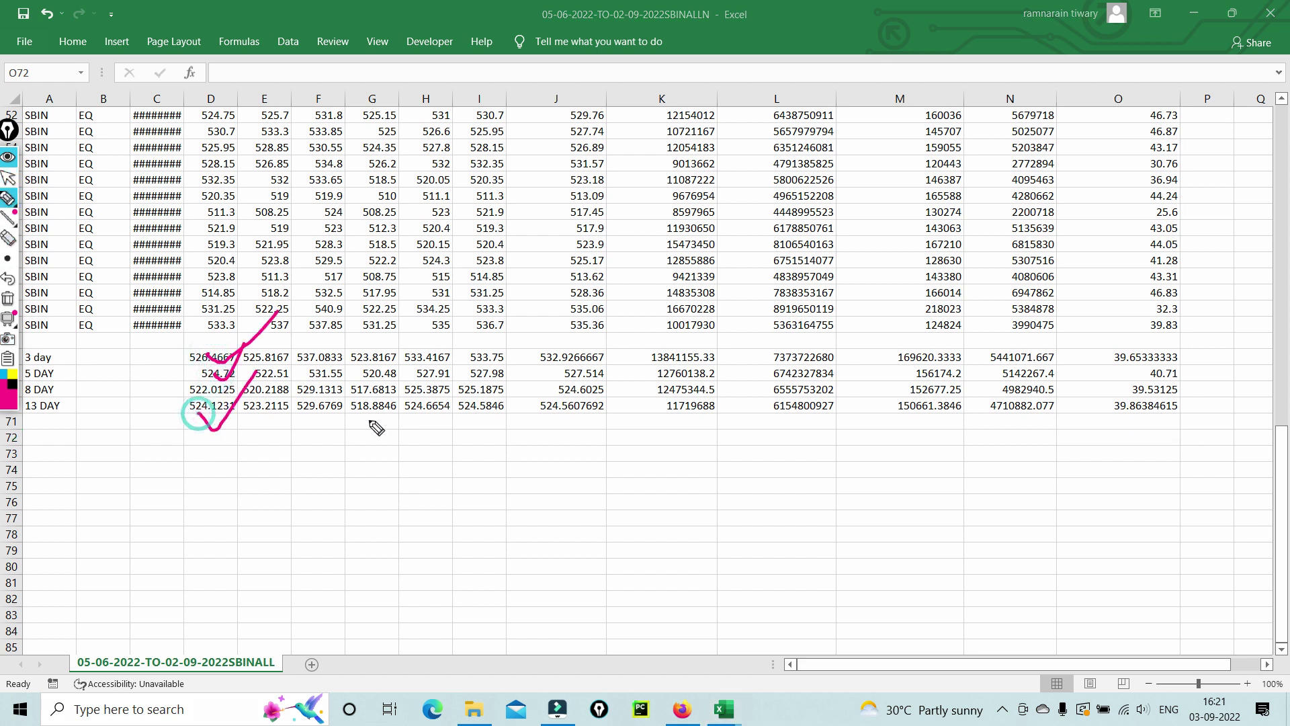
mouse_move(412, 361)
mouse_down()
mouse_move(425, 372)
mouse_move(483, 304)
mouse_up()
mouse_move(466, 354)
mouse_down()
mouse_move(481, 383)
mouse_move(507, 306)
mouse_up()
drag(473, 400, 557, 343)
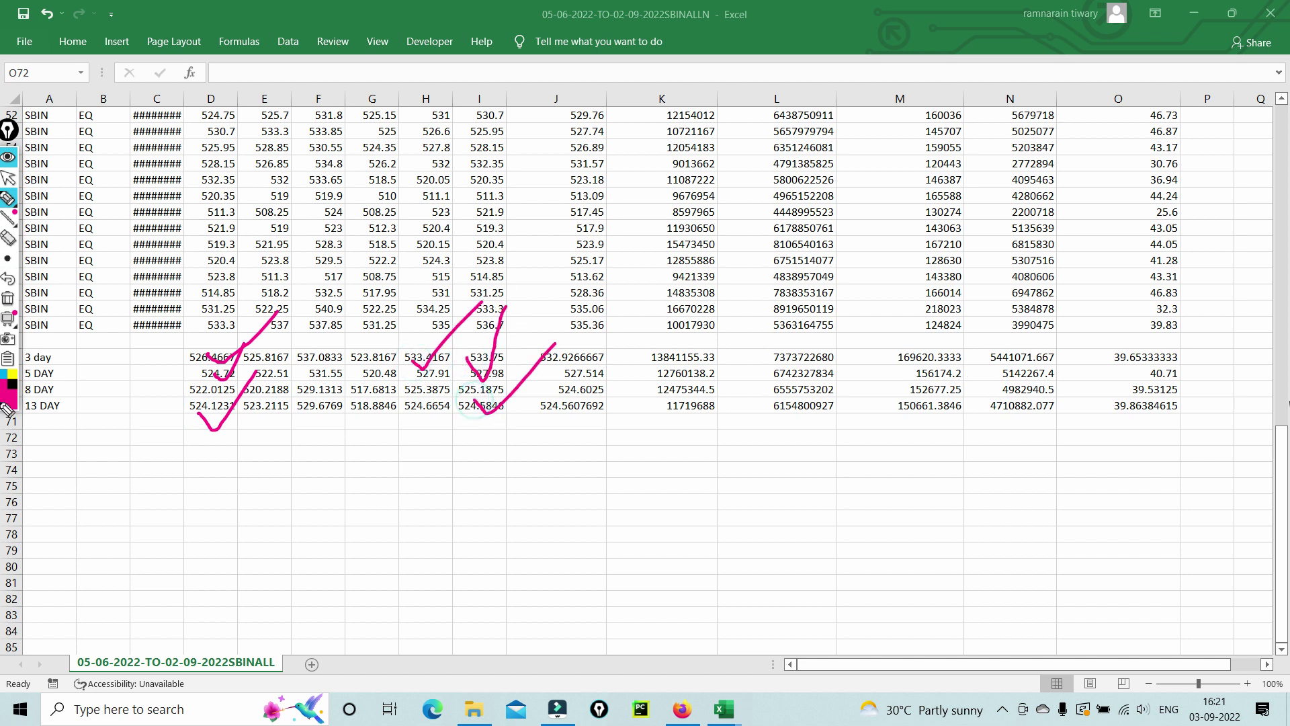
mouse_move(1110, 360)
mouse_down()
mouse_move(1135, 347)
mouse_move(1206, 396)
mouse_move(1156, 439)
mouse_move(1101, 396)
mouse_move(1100, 351)
mouse_up()
mouse_move(1181, 289)
mouse_down()
mouse_move(1152, 369)
mouse_move(1166, 374)
mouse_move(1157, 418)
mouse_move(1193, 401)
mouse_up()
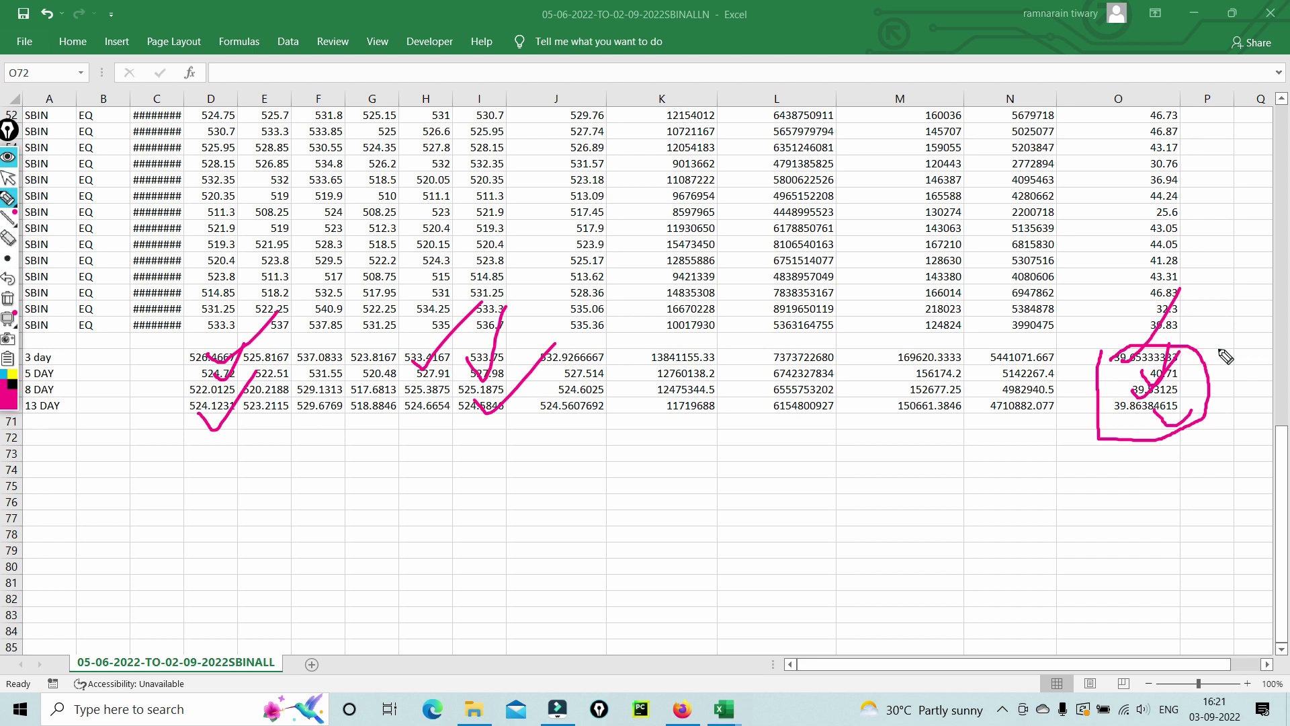
click(7, 298)
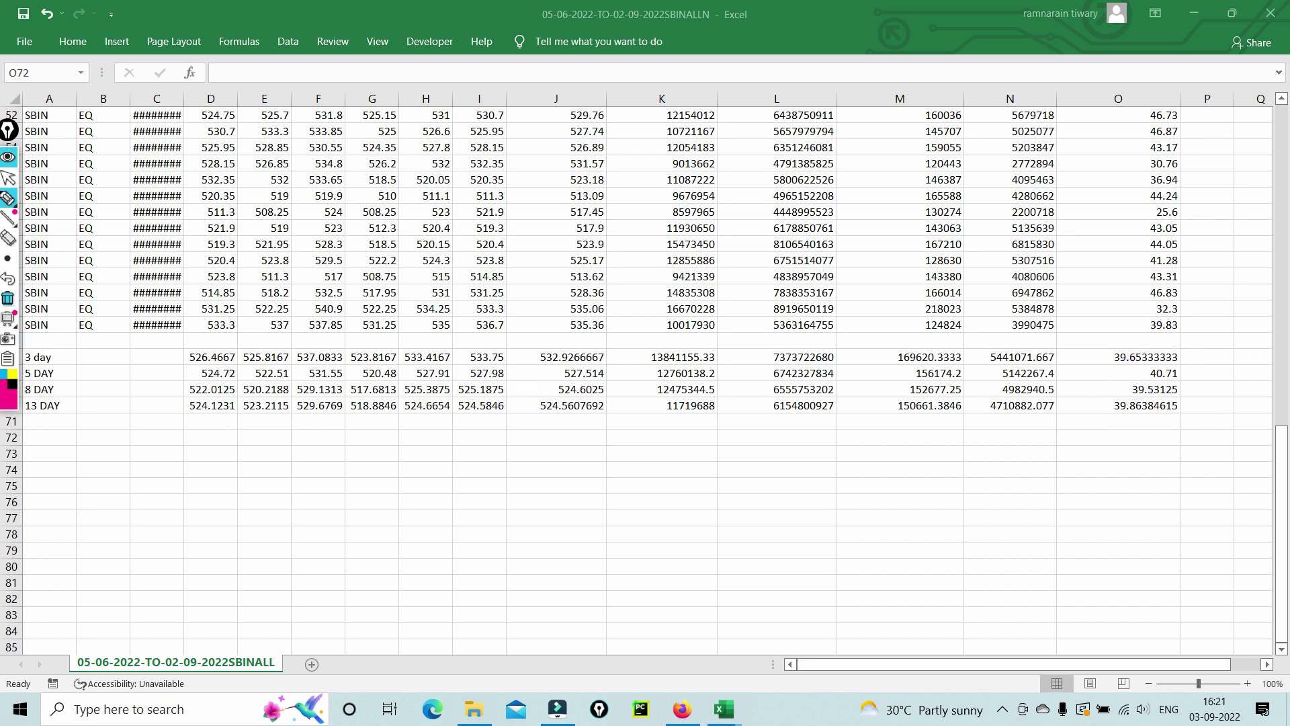
click(8, 178)
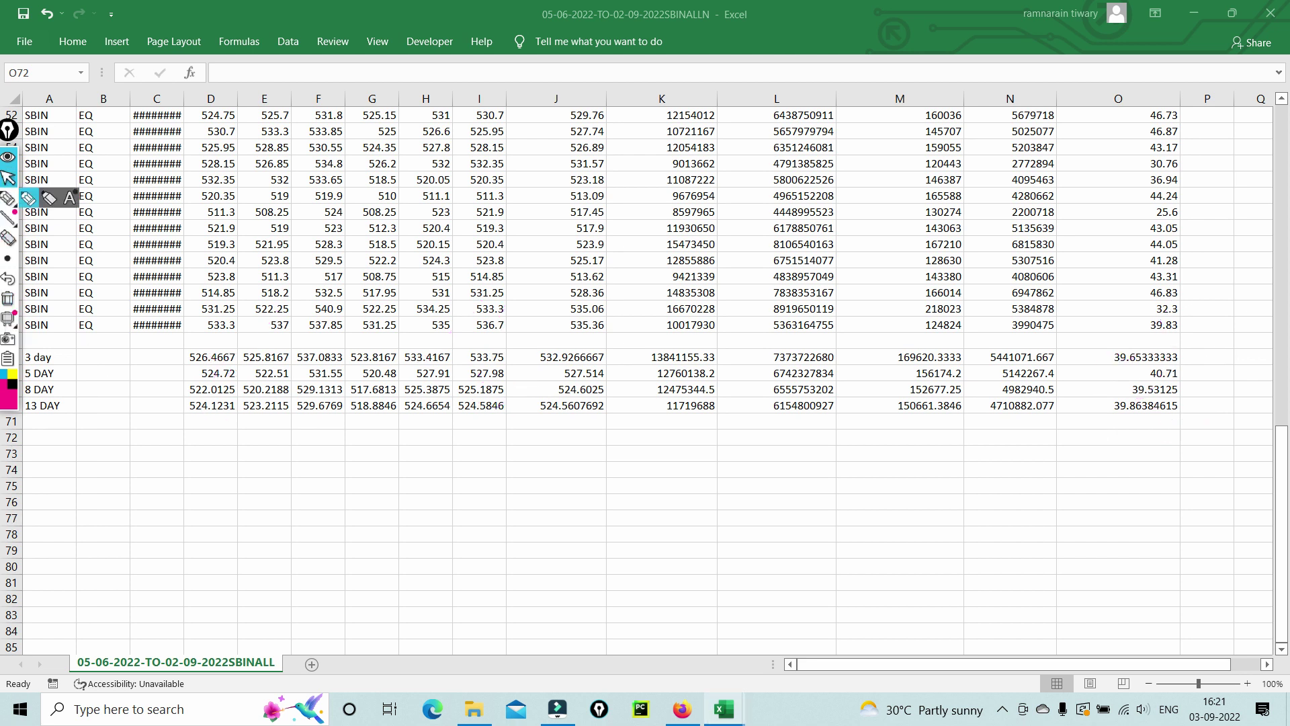
- Switch to Telegram in Firefox and go back to the start of yesterday's messages in the Stock Market Psychology group
click(690, 717)
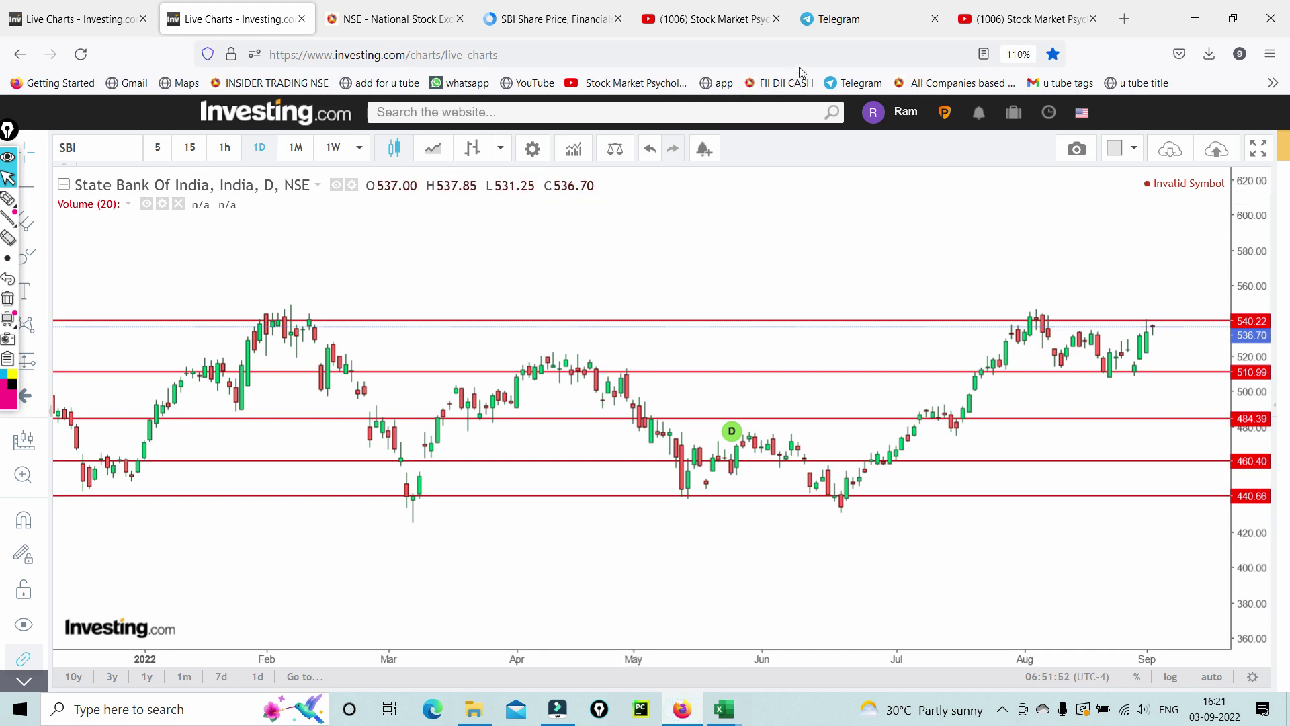
click(832, 32)
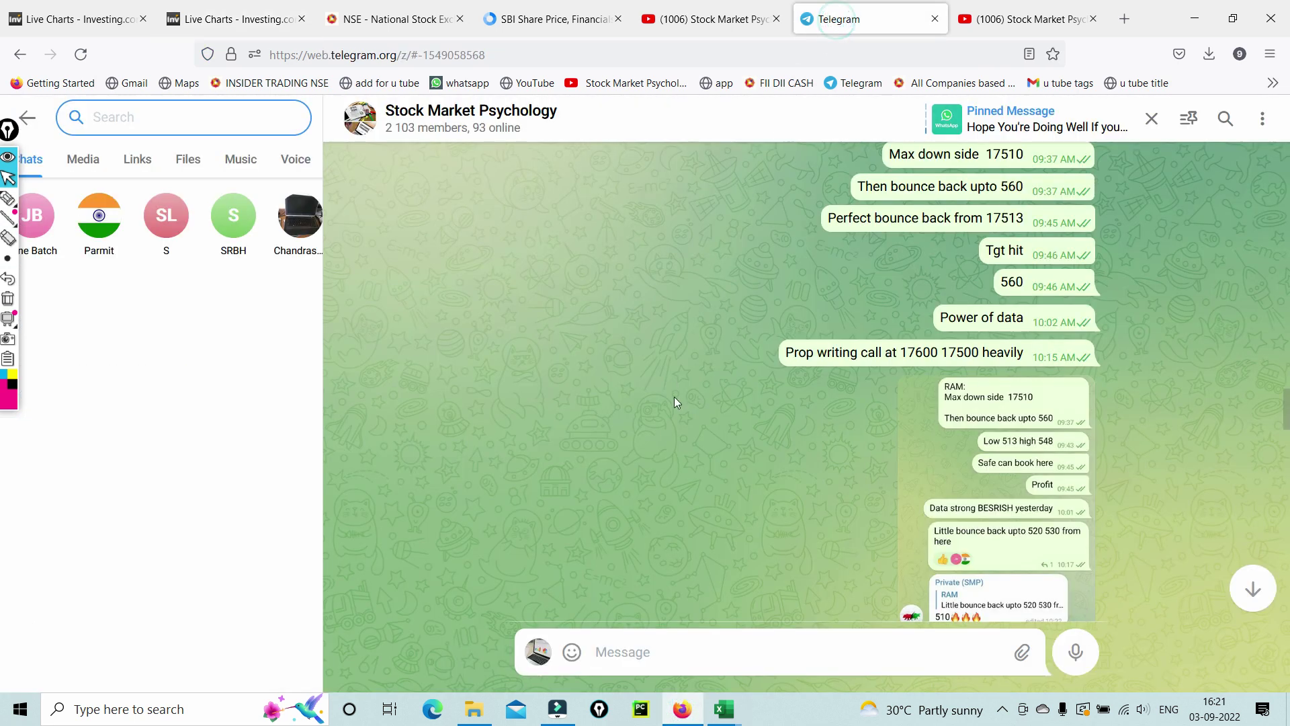
scroll(676, 438, up, 5)
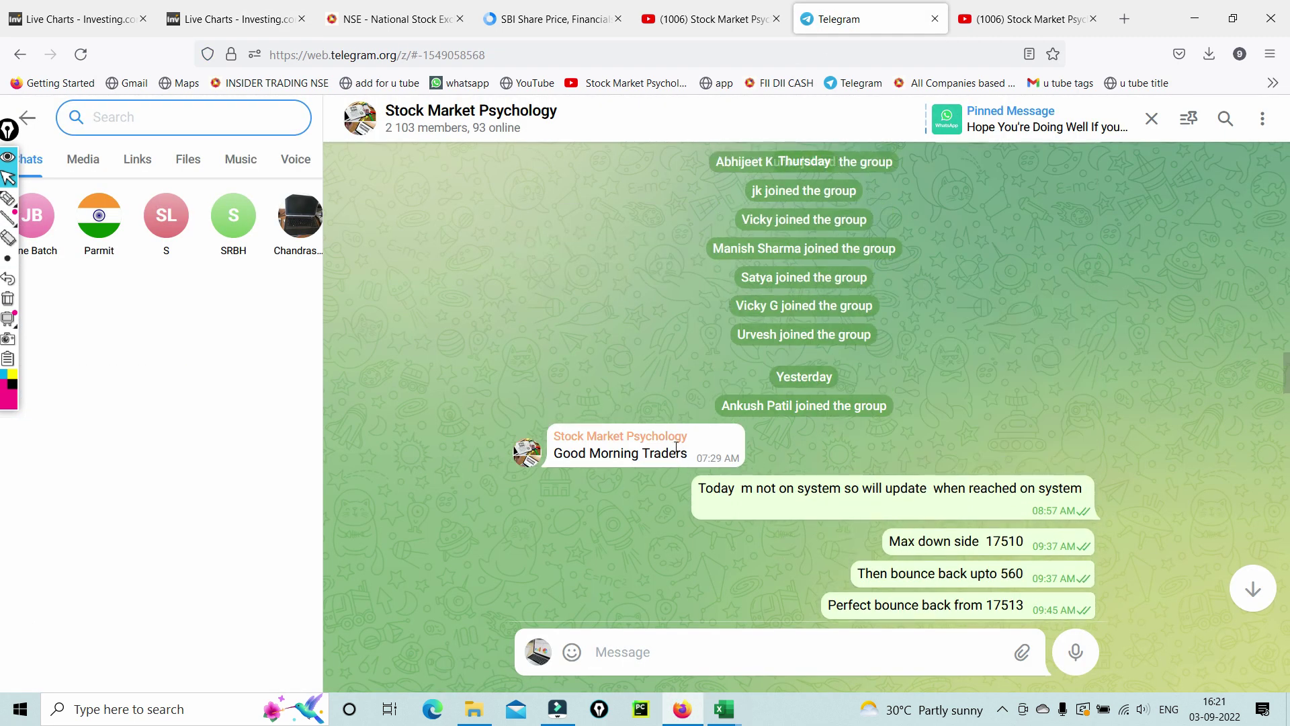
scroll(677, 452, down, 3)
click(8, 198)
mouse_move(752, 321)
mouse_down()
mouse_move(766, 329)
mouse_move(912, 237)
mouse_up()
drag(849, 351, 940, 291)
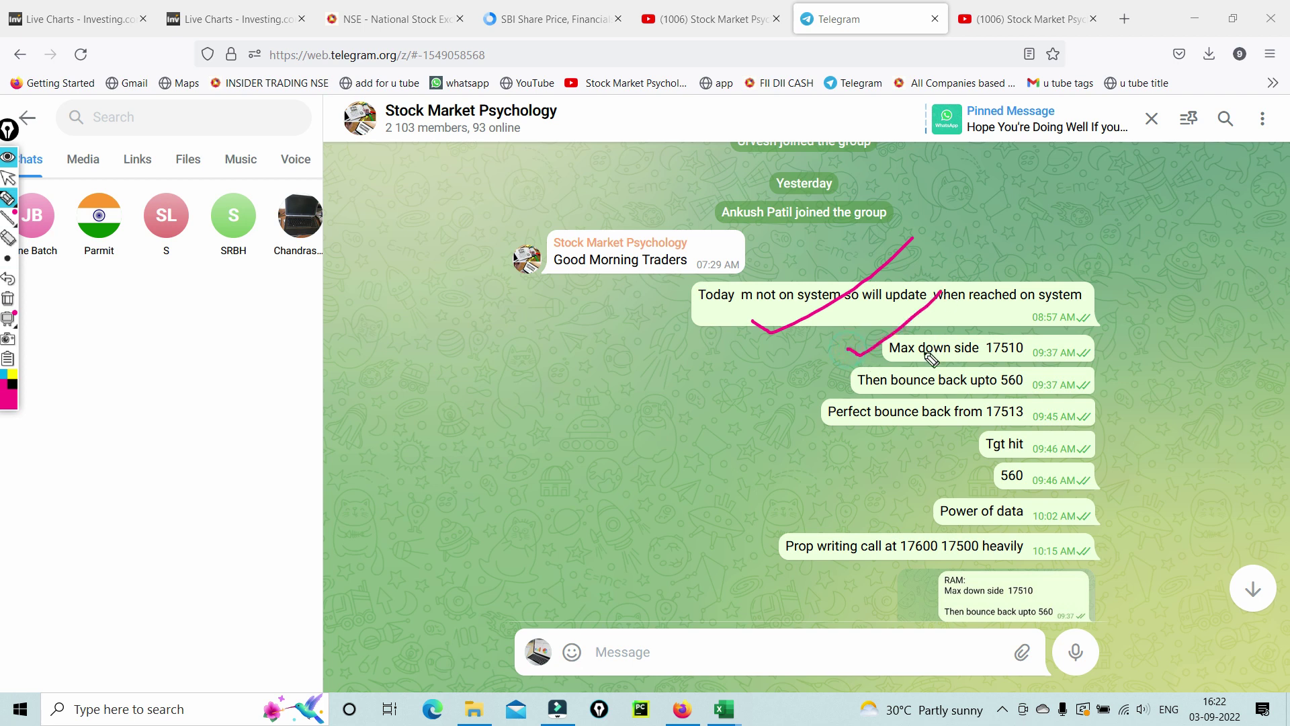
drag(840, 390, 904, 347)
mouse_move(824, 424)
mouse_down()
mouse_move(847, 442)
mouse_move(1015, 333)
mouse_up()
drag(988, 432, 1054, 363)
drag(992, 458, 1006, 472)
mouse_move(1035, 408)
mouse_down()
mouse_move(995, 515)
mouse_move(970, 509)
mouse_up()
drag(845, 565, 988, 488)
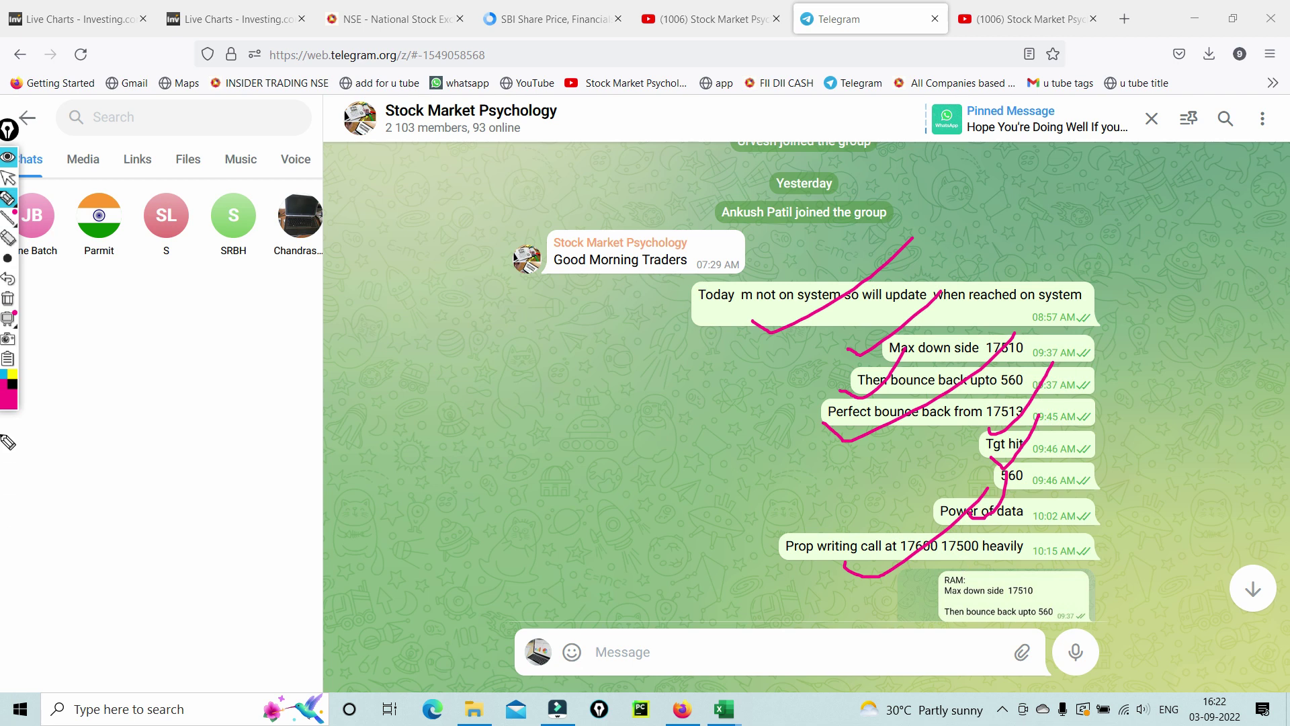
click(8, 363)
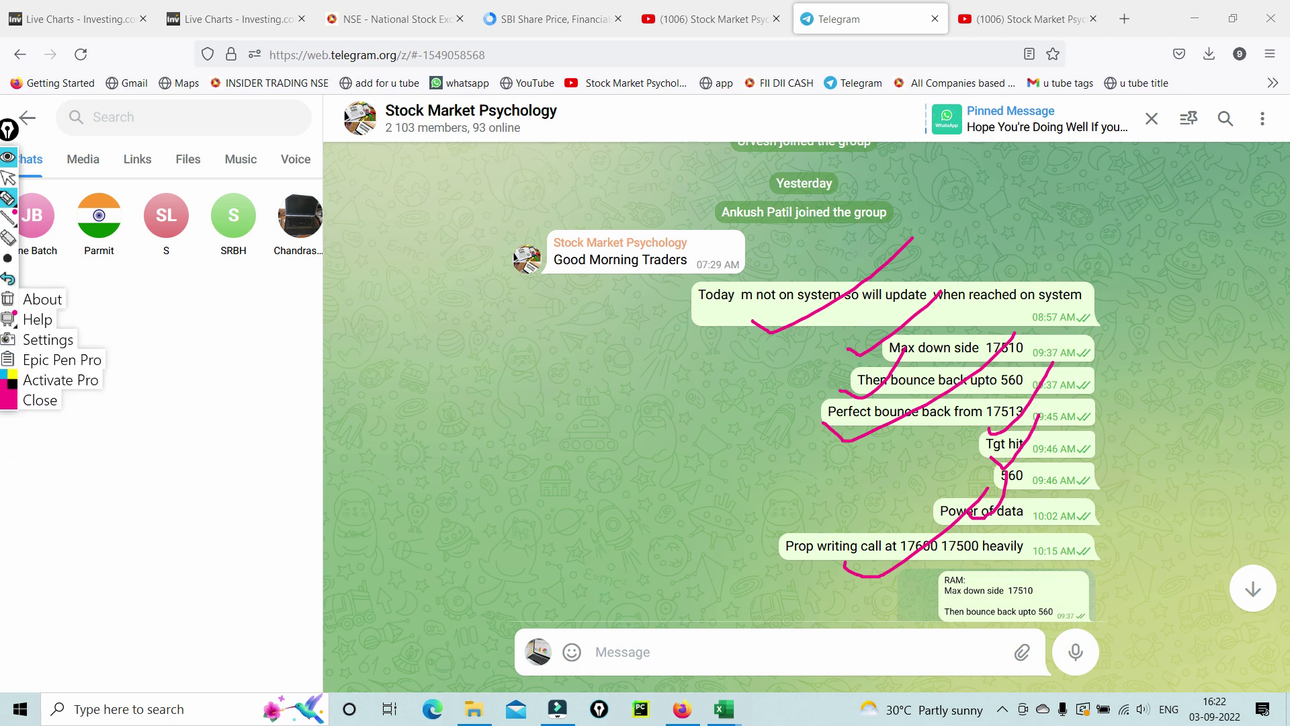
click(9, 178)
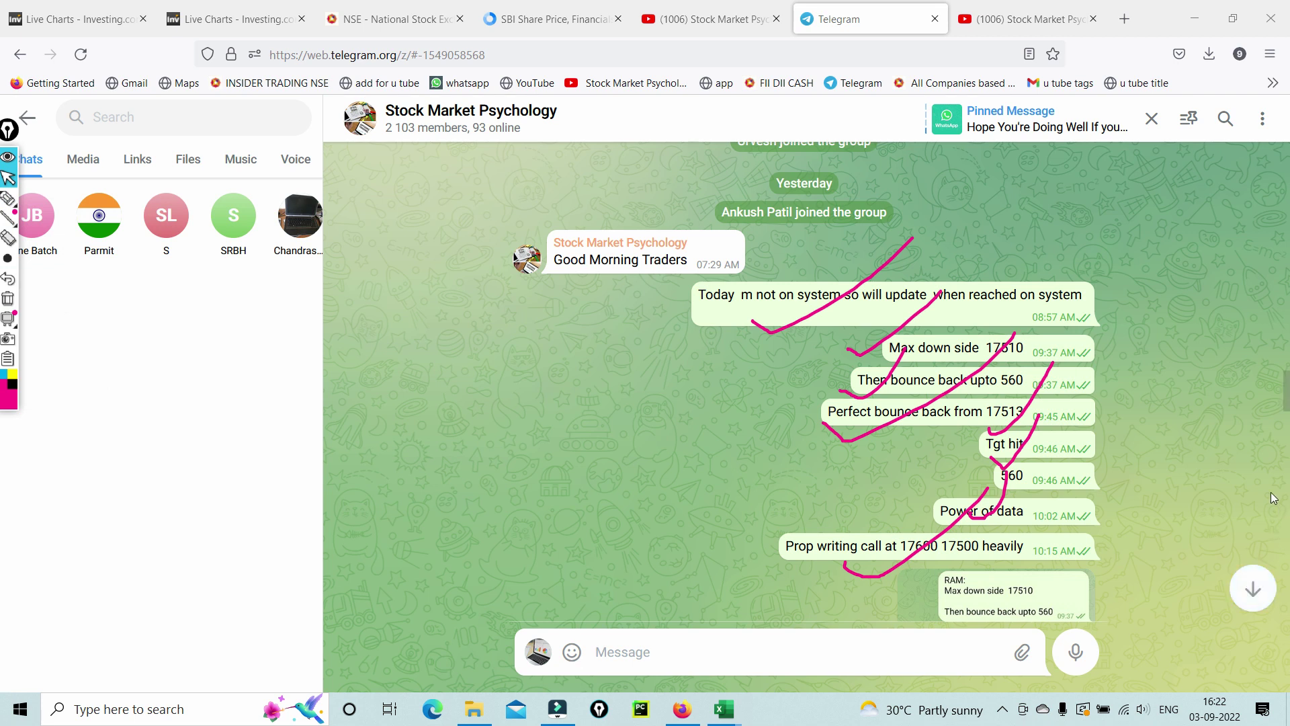
- Go back to Wednesday's messages, open the forwarded Stock Market Psychology course poster full size, and clear the pen marks
scroll(1015, 440, down, 12)
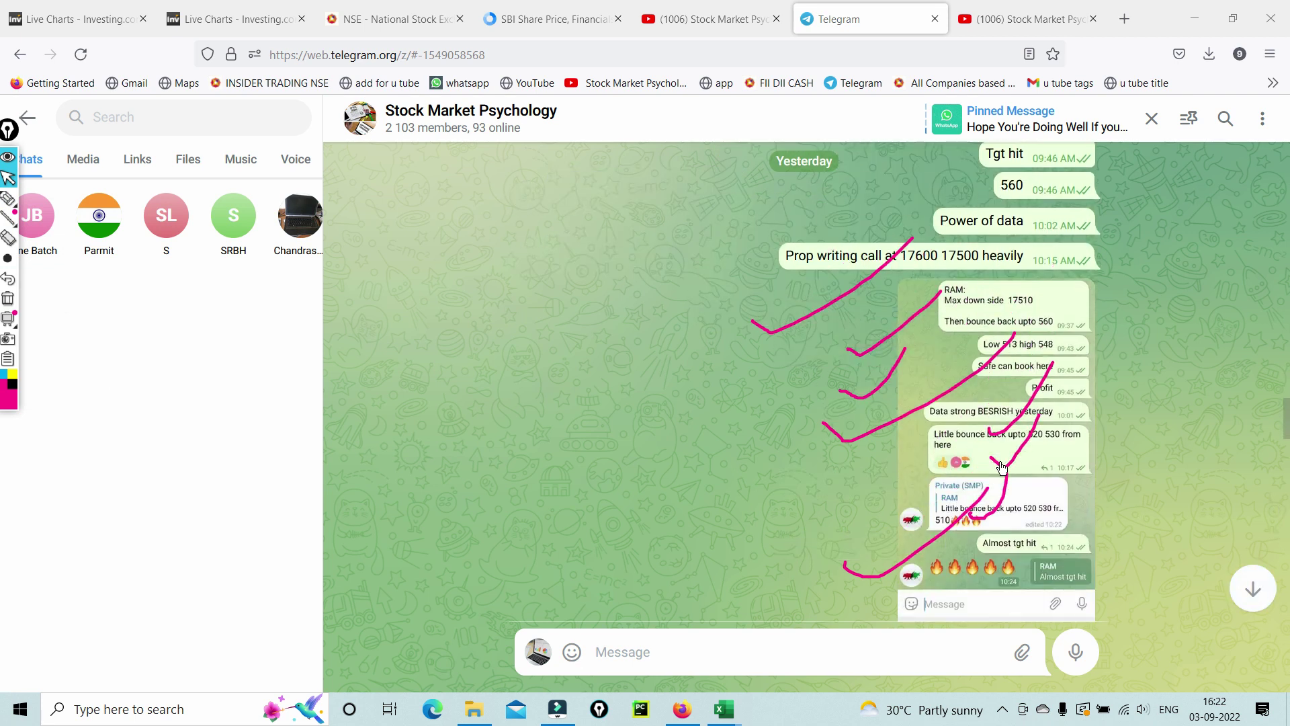
scroll(1001, 466, up, 10)
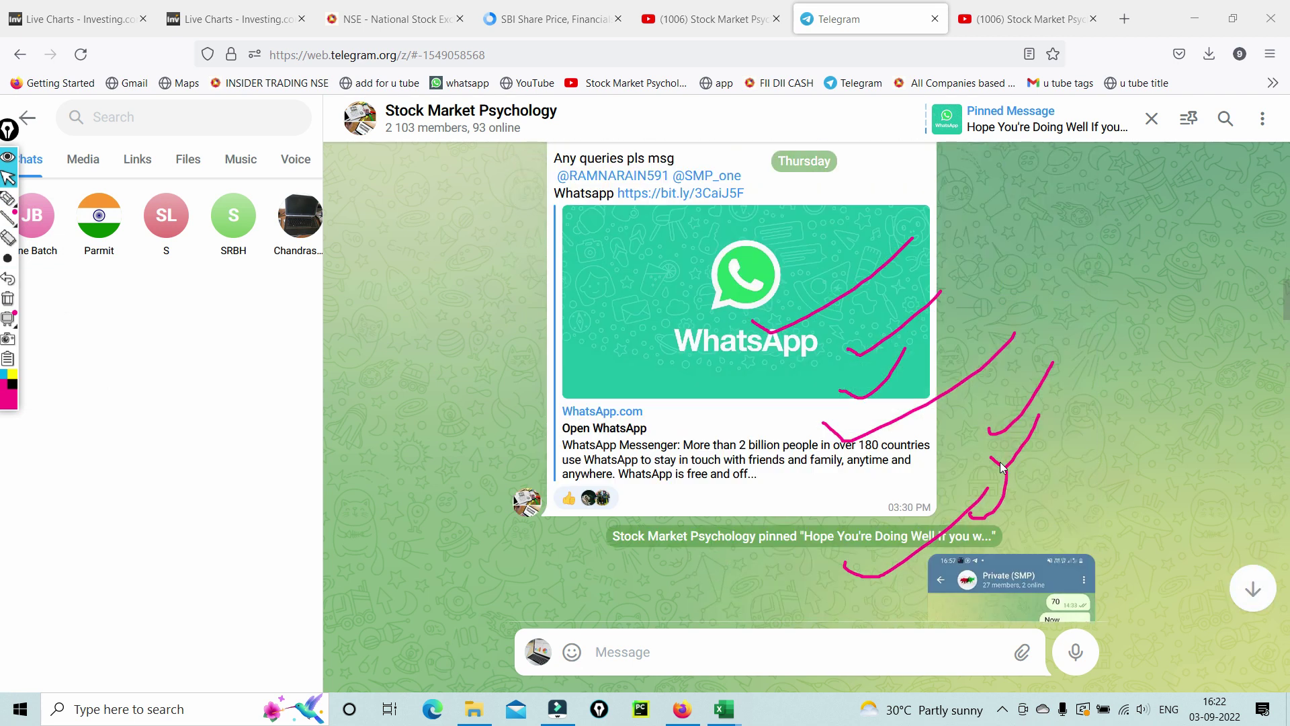
scroll(1002, 466, up, 10)
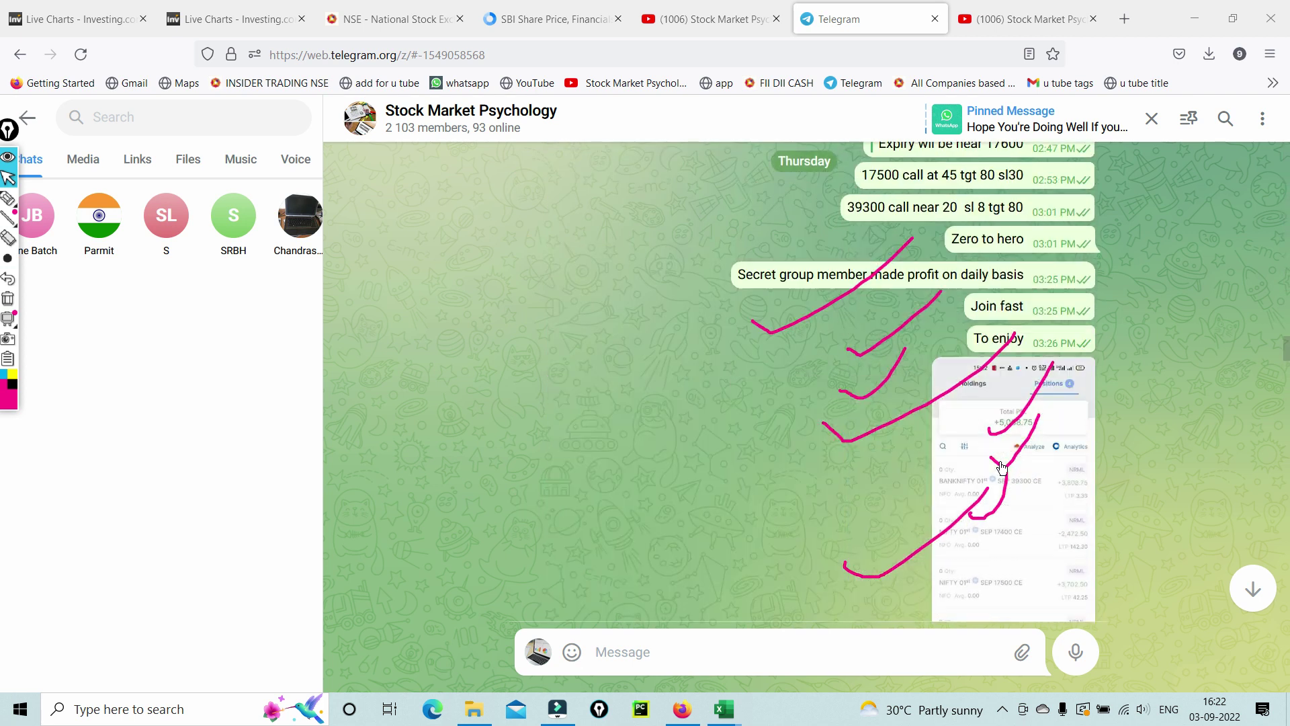
scroll(1001, 465, up, 10)
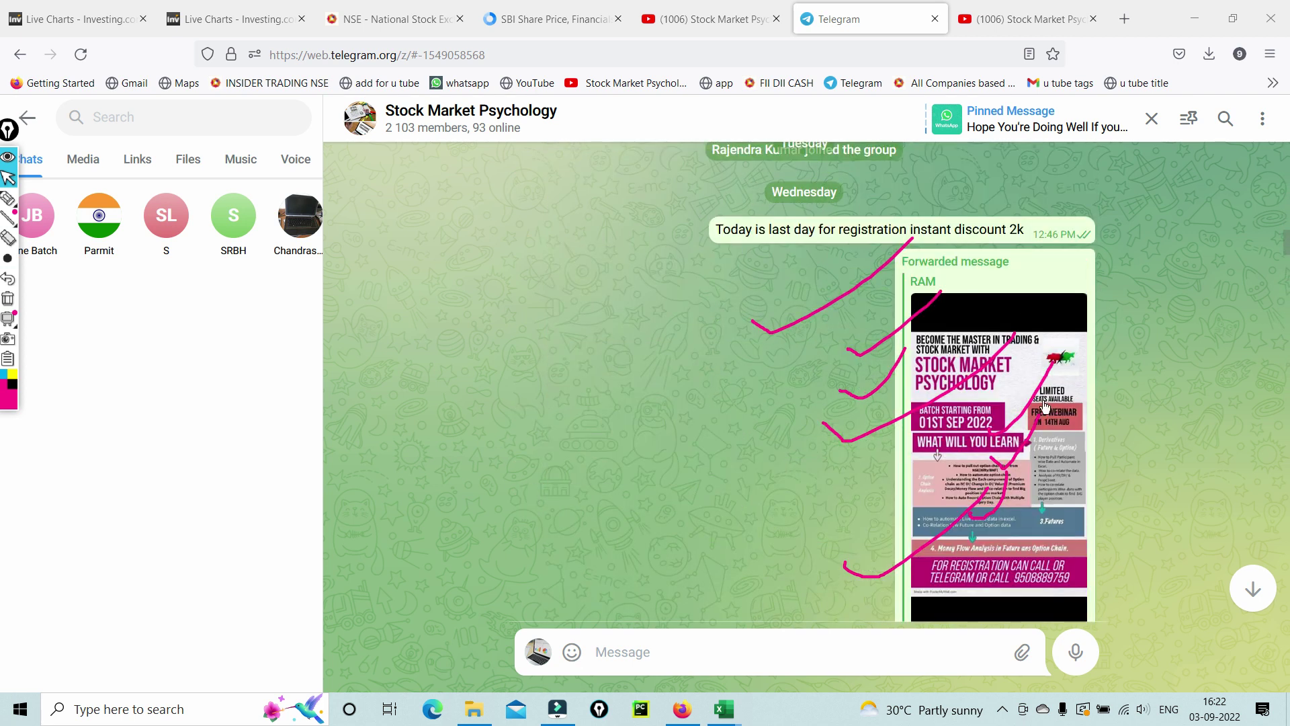
click(1064, 398)
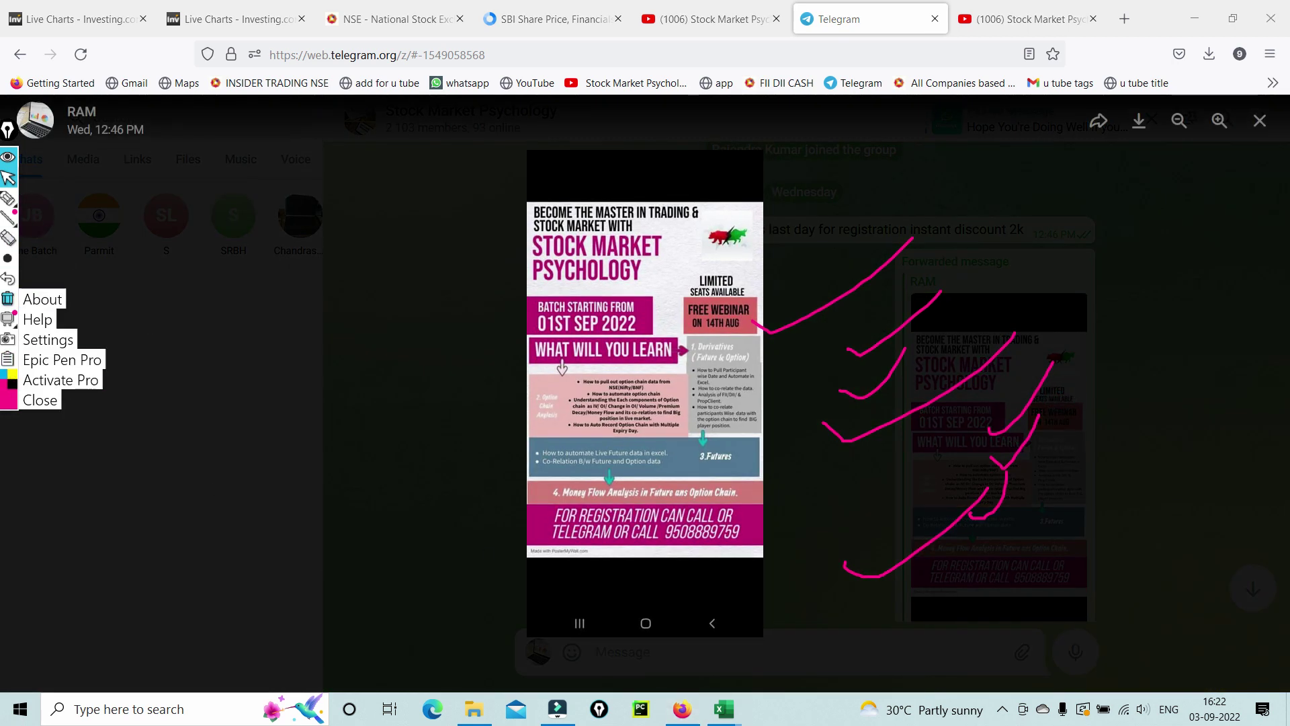
click(7, 298)
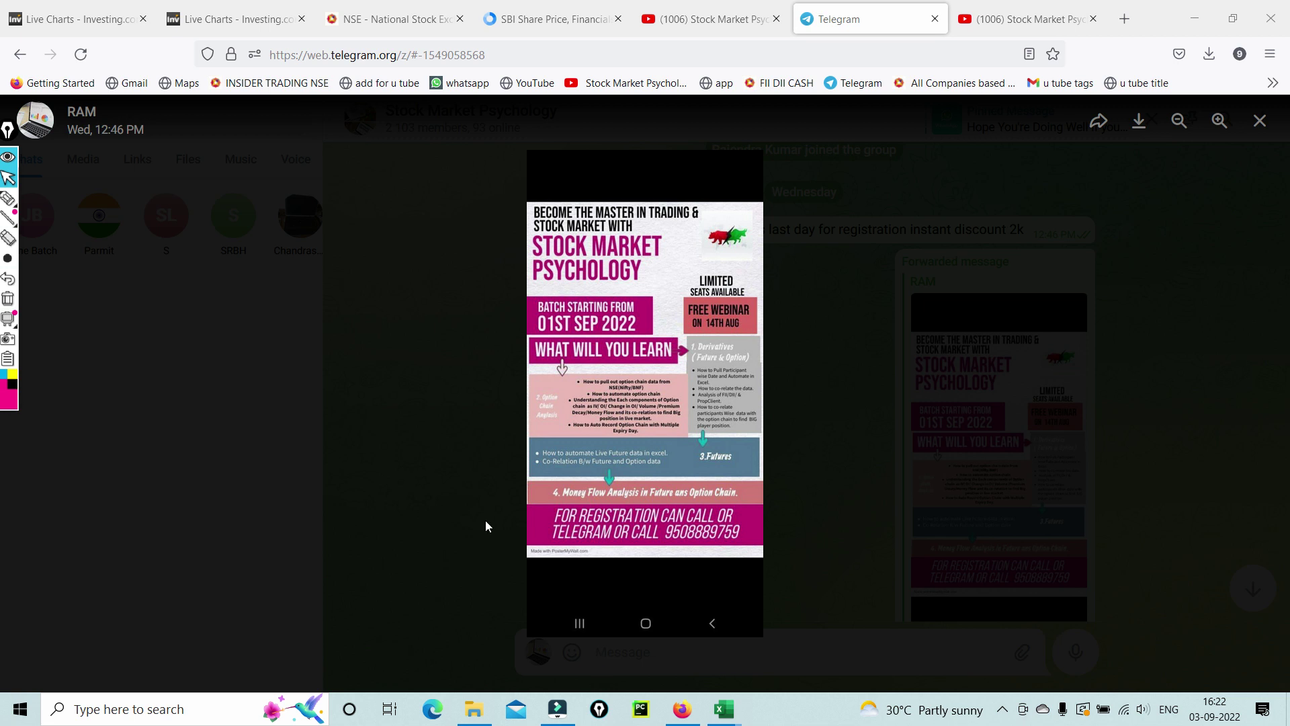
click(518, 417)
click(994, 482)
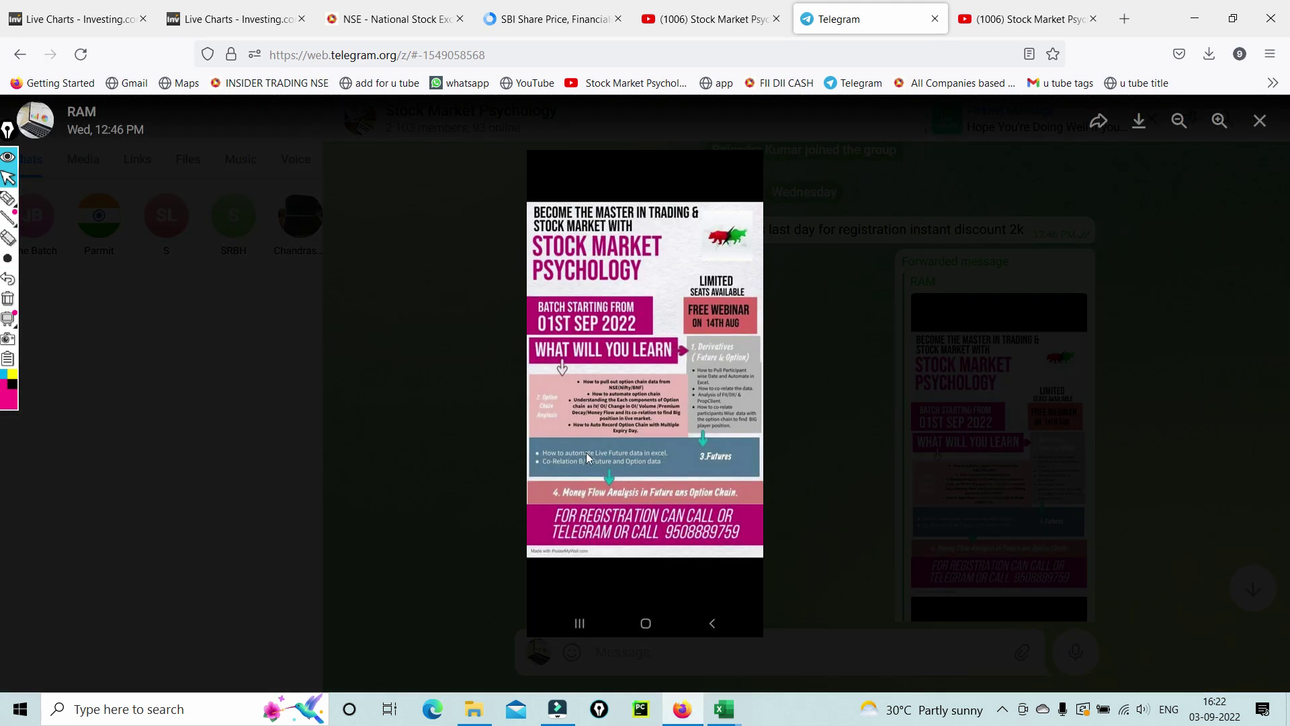